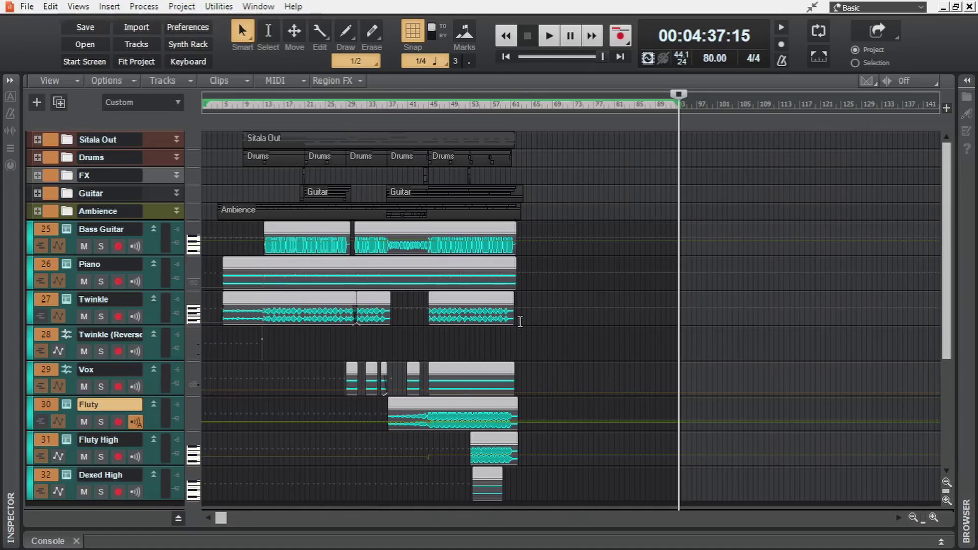
Clear the current selection and show the volume automation lane of the Fluty track.
{"action": "left_click", "coordinate": [573, 336]}
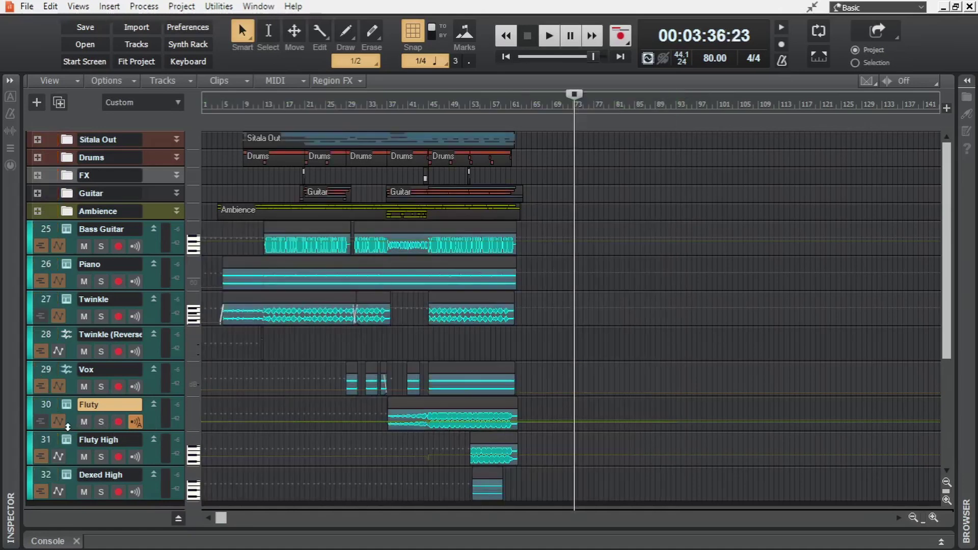
{"action": "left_click", "coordinate": [59, 422]}
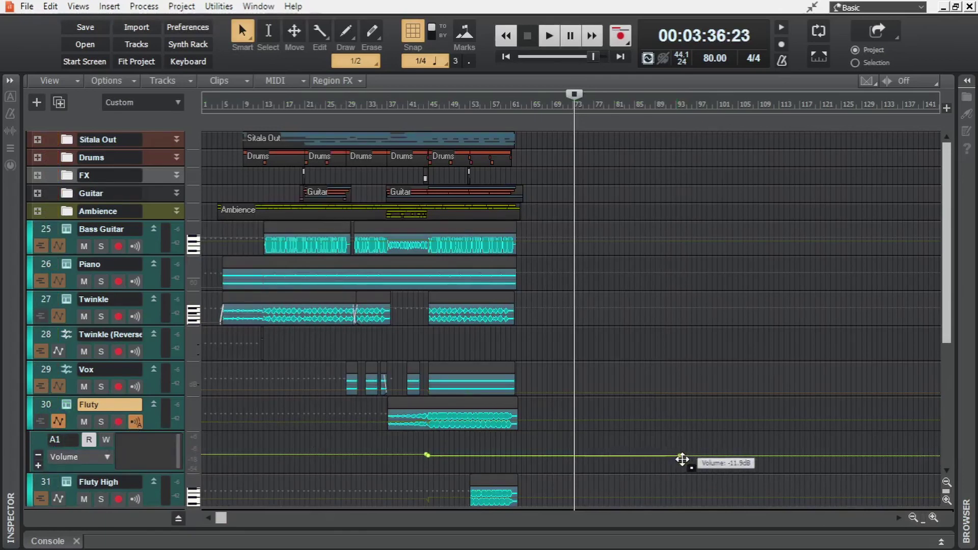
Select the whole project and shorten the time selection to run from about measure 4 to about measure 64.
{"action": "key", "text": "ctrl+a"}
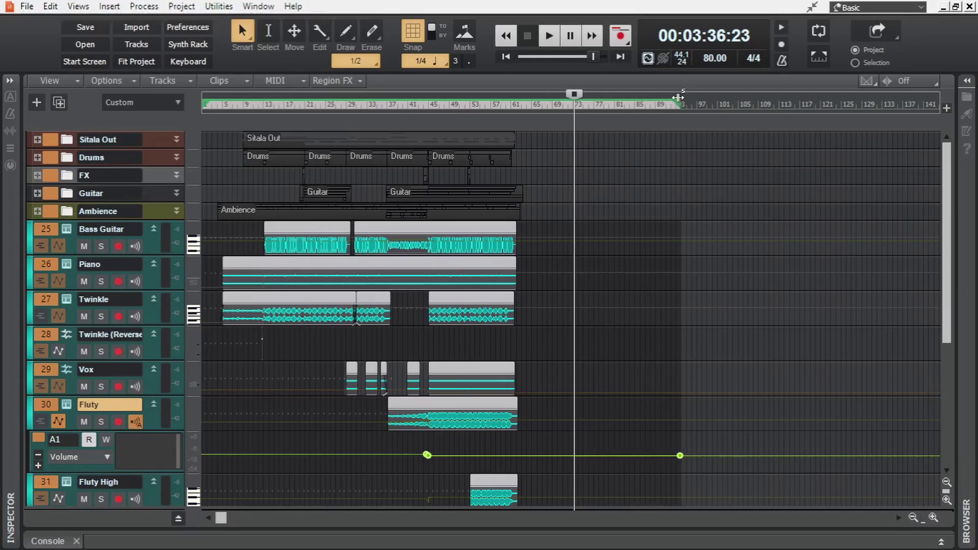
{"action": "left_click_drag", "start_coordinate": [681, 104], "coordinate": [533, 100]}
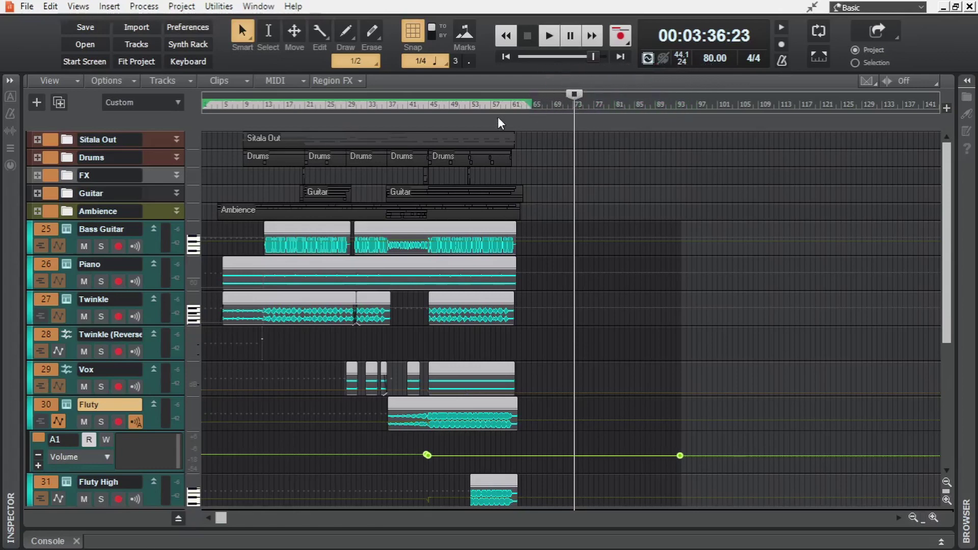
{"action": "left_click_drag", "start_coordinate": [205, 104], "coordinate": [220, 105]}
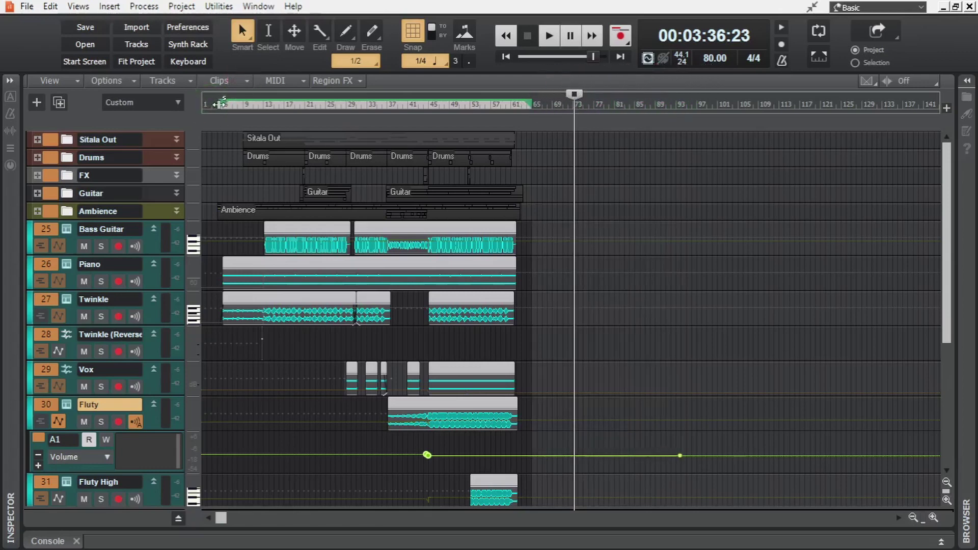
Delete the stray volume node near measure 93, reselect the whole project and hide the Fluty automation lane.
{"action": "right_click", "coordinate": [681, 455]}
{"action": "left_click", "coordinate": [742, 340]}
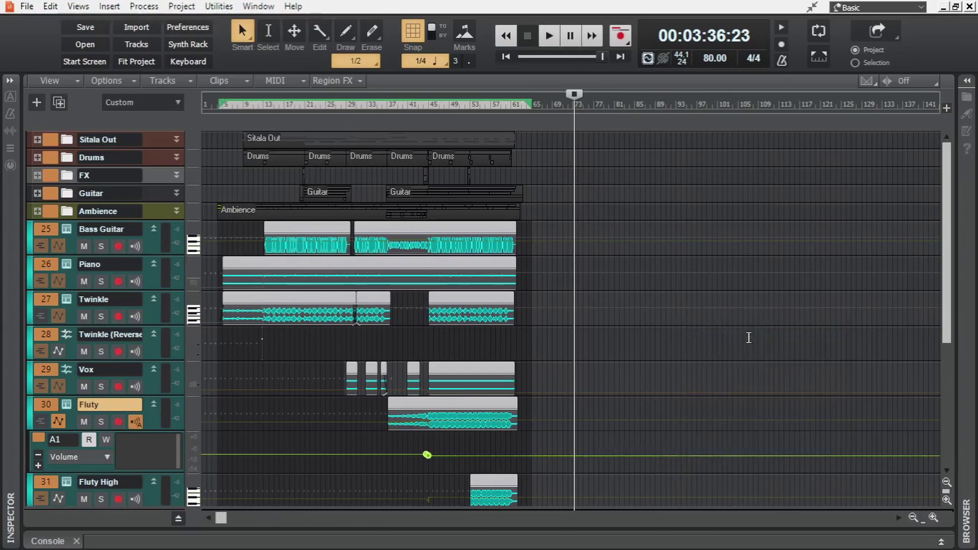
{"action": "key", "text": "ctrl+a"}
{"action": "scroll", "coordinate": [517, 301], "scroll_direction": "up", "scroll_amount": 4}
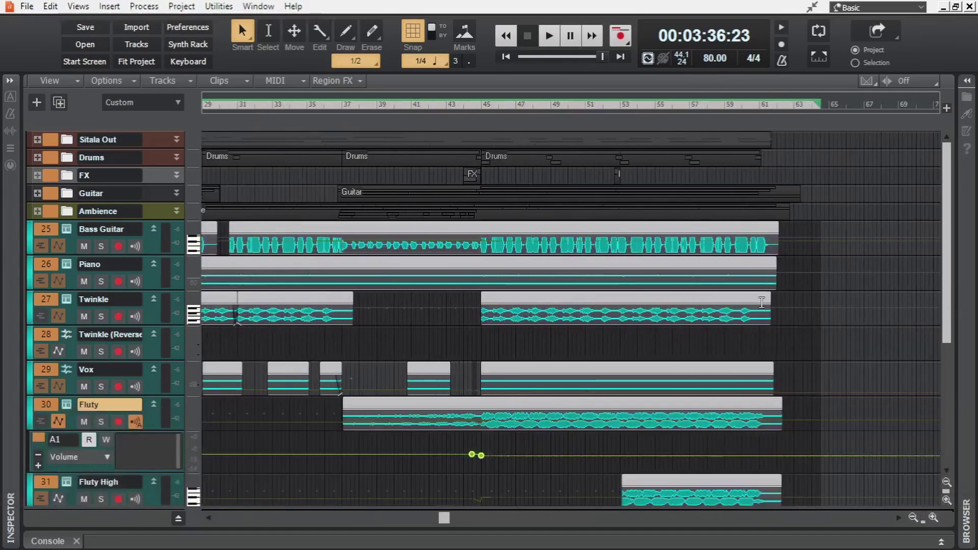
{"action": "left_click", "coordinate": [59, 421]}
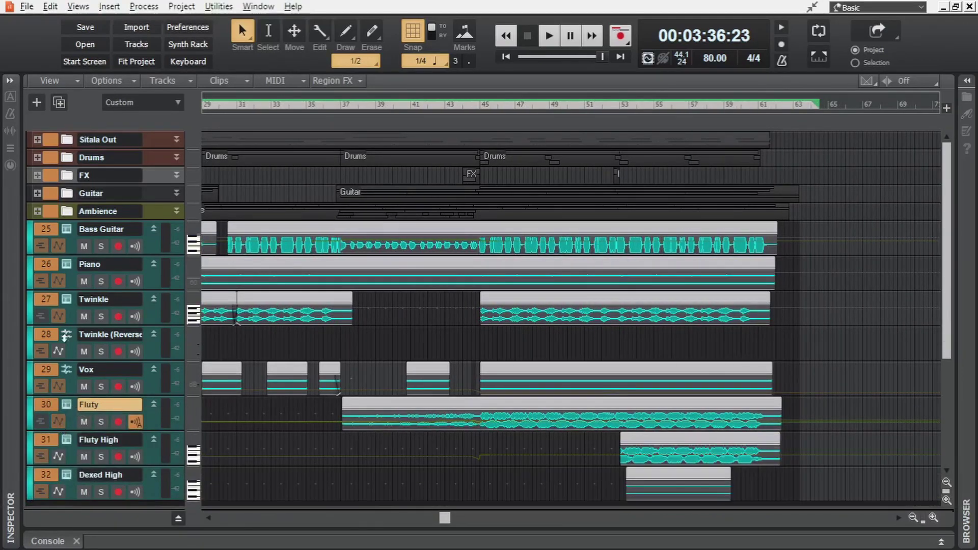
Select the reversed Twinkle track by itself and restore the selection of all tracks and clips.
{"action": "left_click", "coordinate": [48, 335]}
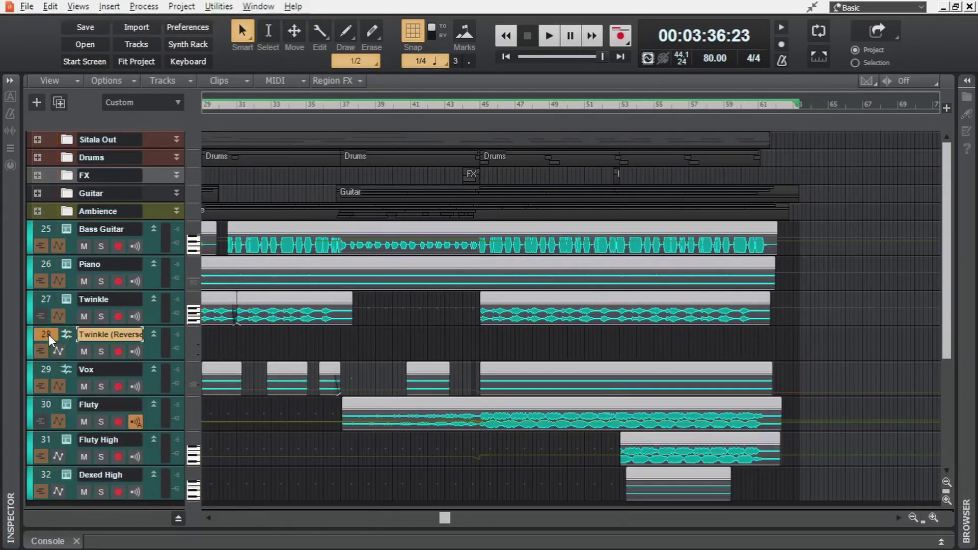
{"action": "left_click", "coordinate": [48, 334]}
{"action": "key", "text": "ctrl+a"}
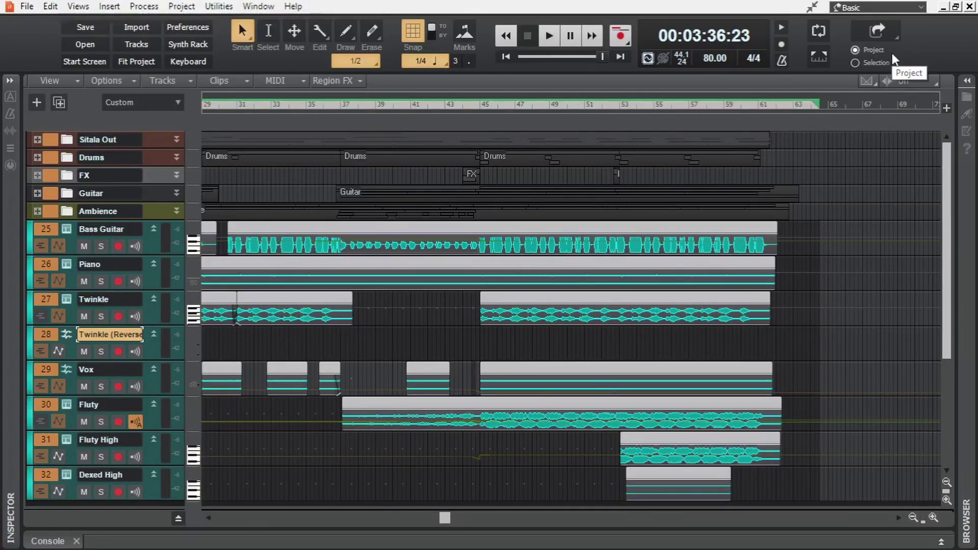
Choose the Basic workspace and resize the Export module to Large.
{"action": "left_click", "coordinate": [896, 6]}
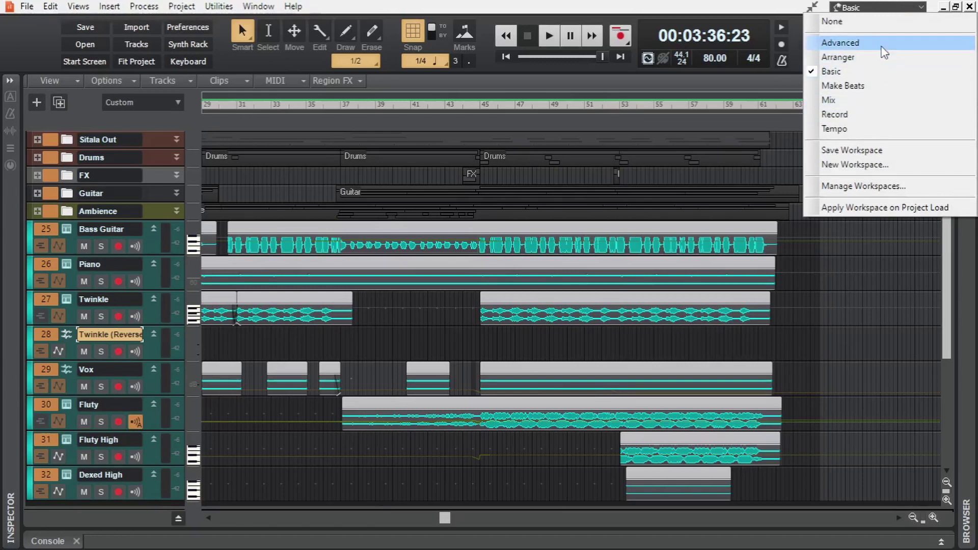
{"action": "left_click", "coordinate": [880, 73]}
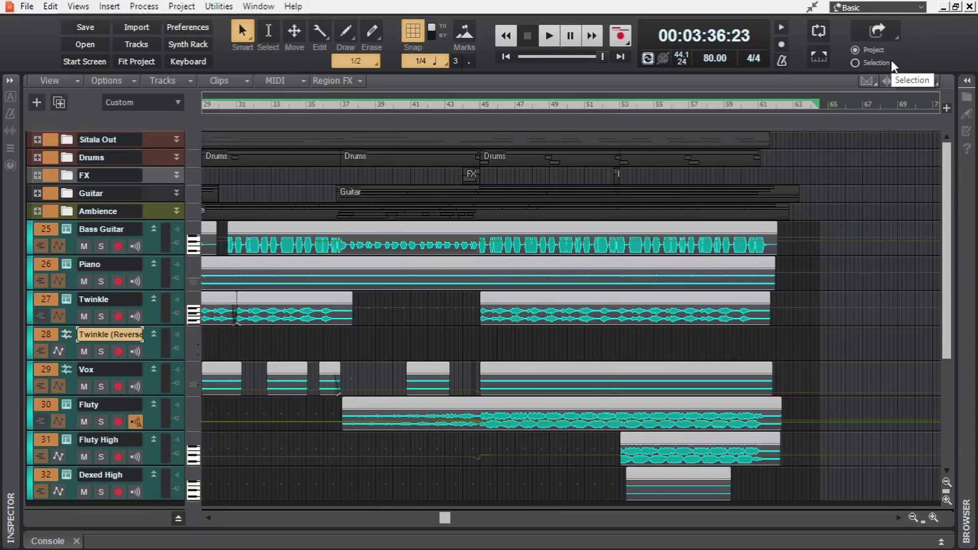
{"action": "right_click", "coordinate": [851, 26]}
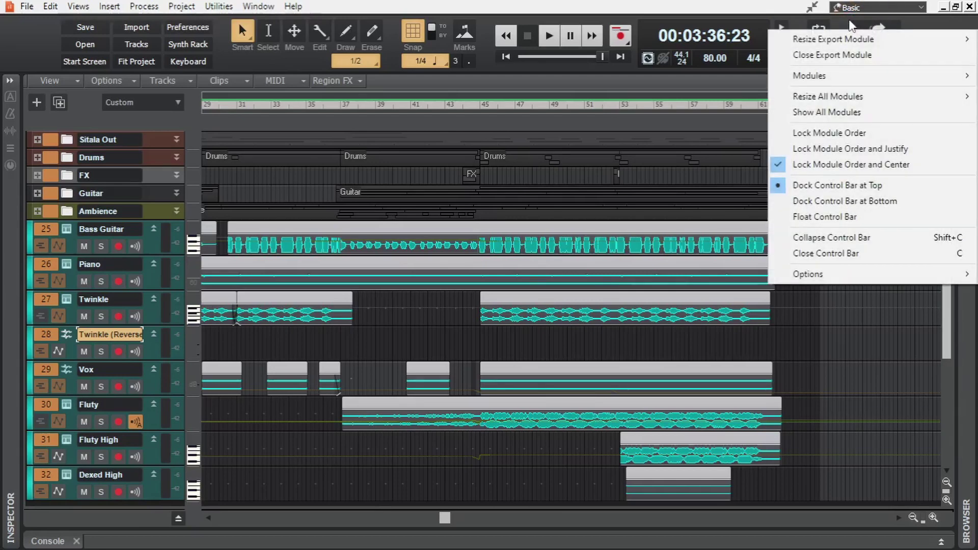
{"action": "mouse_move", "coordinate": [787, 40]}
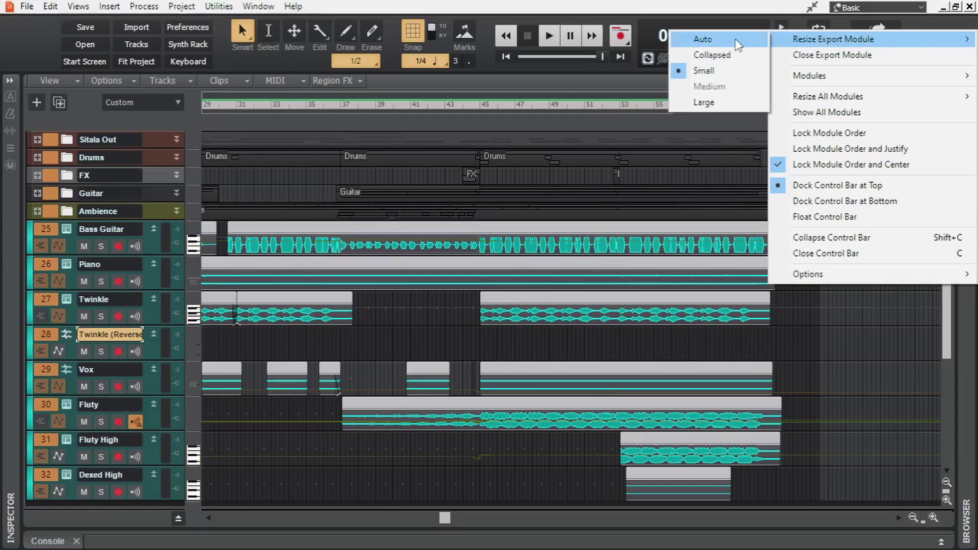
{"action": "left_click", "coordinate": [727, 102]}
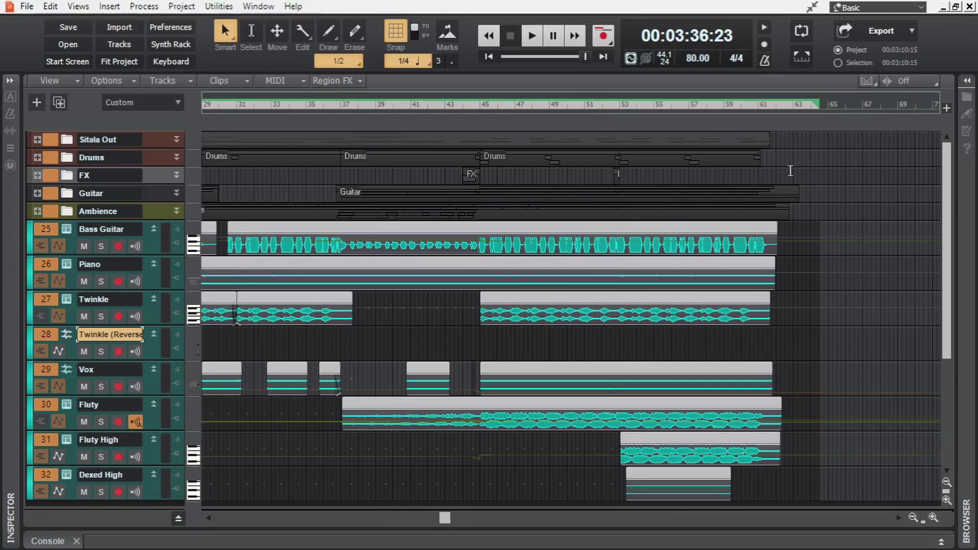
Export the selection as a WAV file named Song Name on the Desktop.
{"action": "left_click", "coordinate": [837, 62]}
{"action": "left_click", "coordinate": [895, 31]}
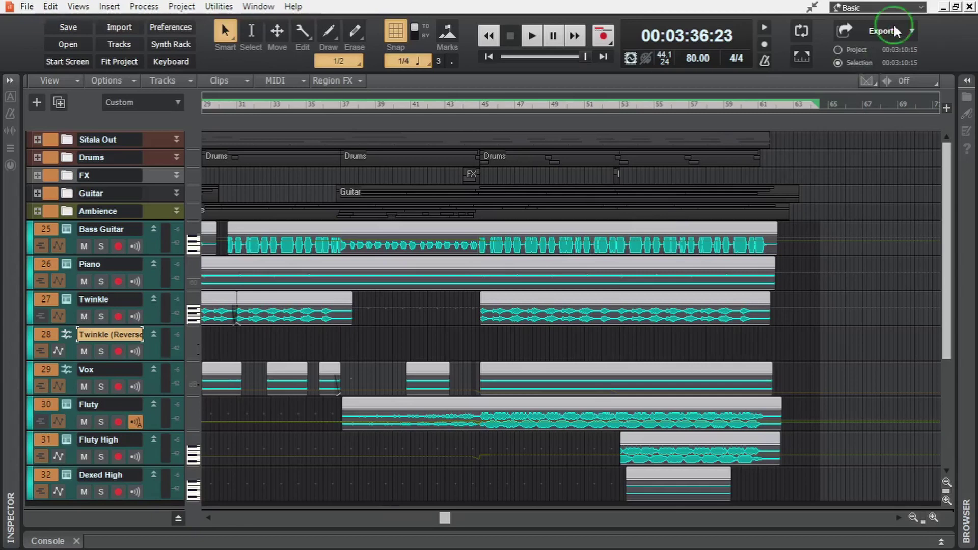
{"action": "mouse_move", "coordinate": [899, 74]}
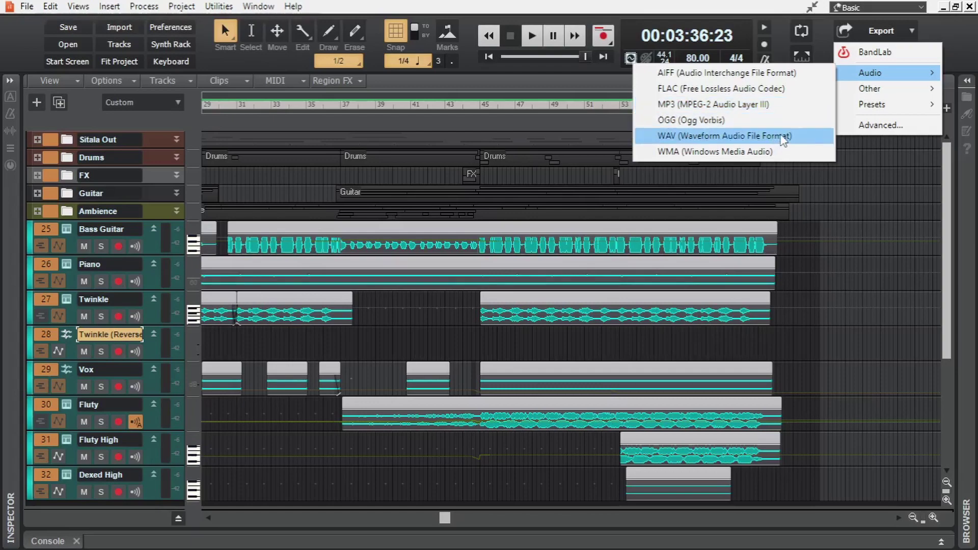
{"action": "left_click", "coordinate": [783, 139]}
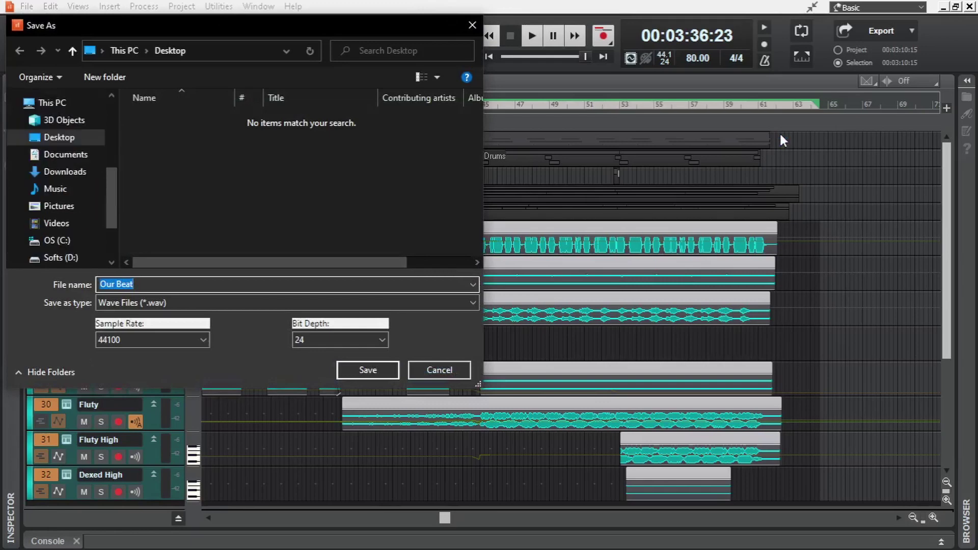
{"action": "type", "text": "Song Name"}
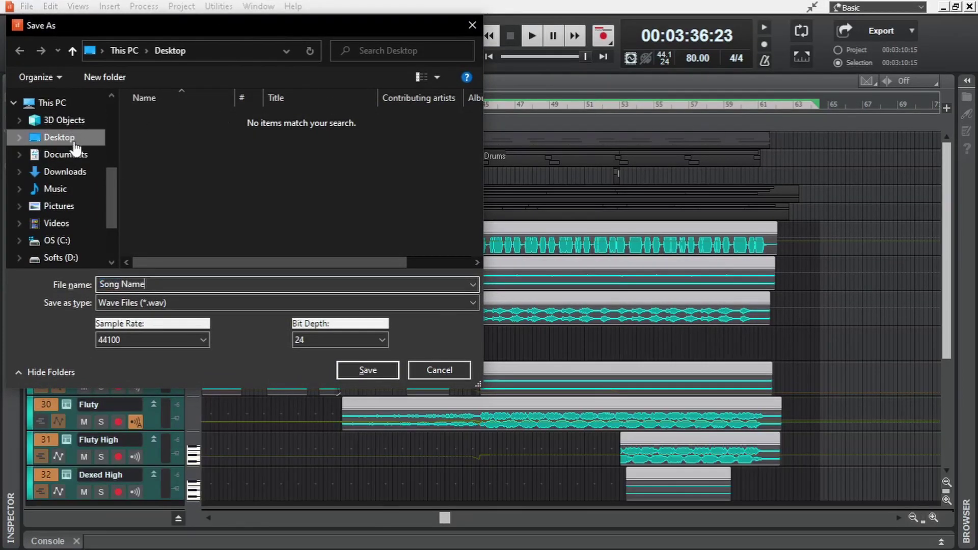
{"action": "left_click", "coordinate": [74, 145]}
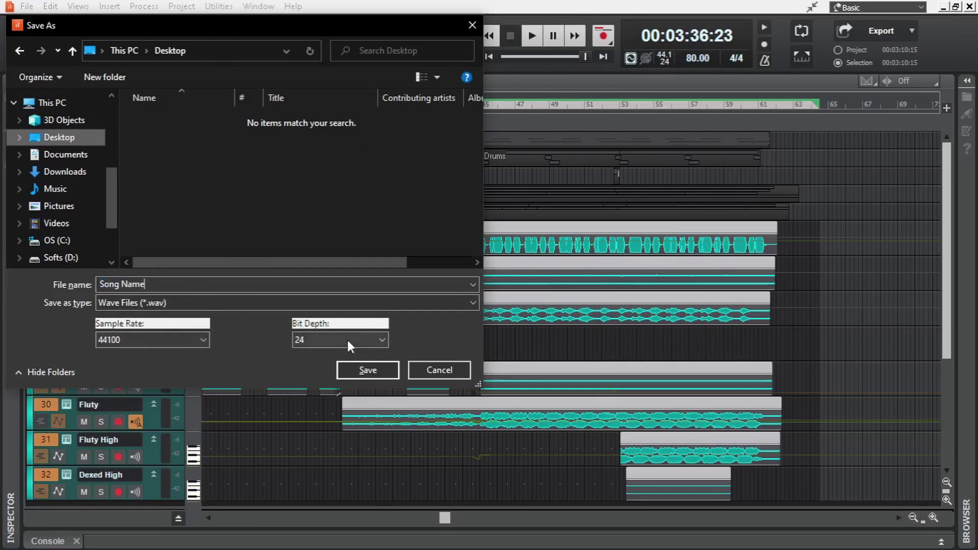
{"action": "left_click", "coordinate": [367, 370]}
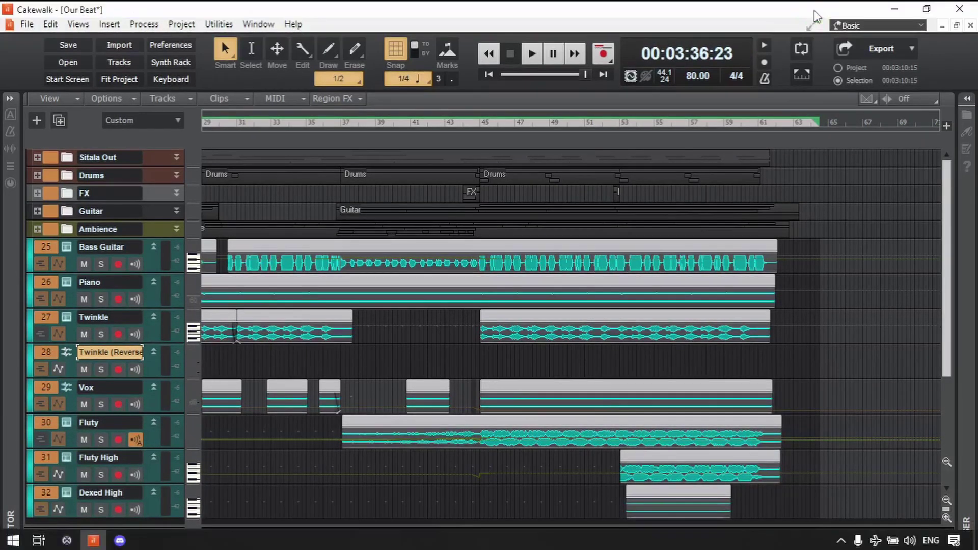
Switch to the desktop, play the exported Song Name file at several points in Groove Music, and close the player.
{"action": "left_click", "coordinate": [894, 11]}
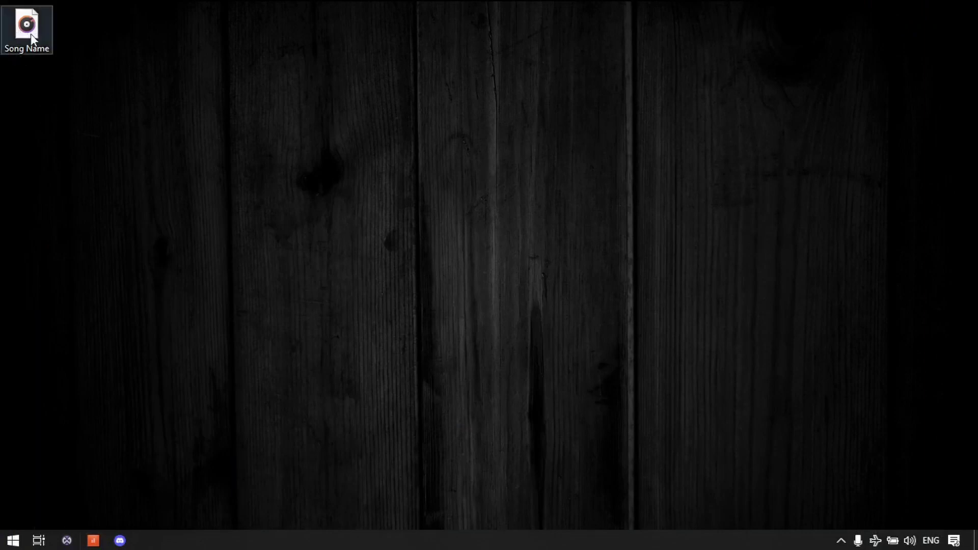
{"action": "double_click", "coordinate": [28, 31]}
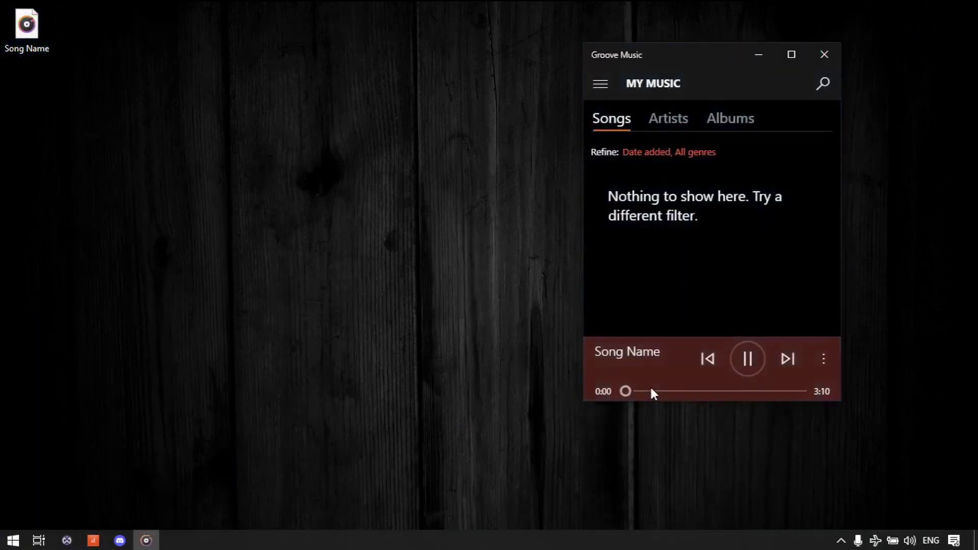
{"action": "left_click", "coordinate": [657, 392]}
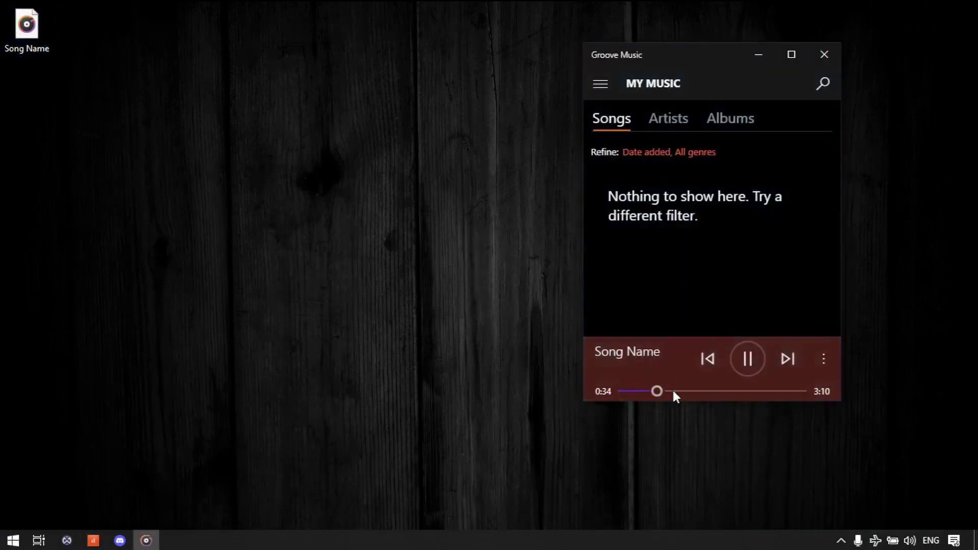
{"action": "left_click", "coordinate": [708, 392]}
{"action": "left_click", "coordinate": [777, 391]}
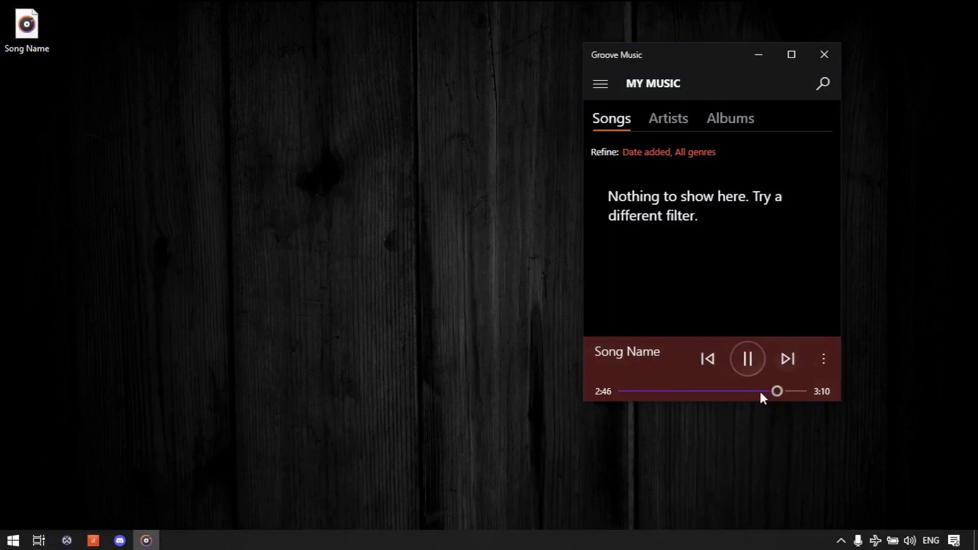
{"action": "left_click", "coordinate": [825, 53]}
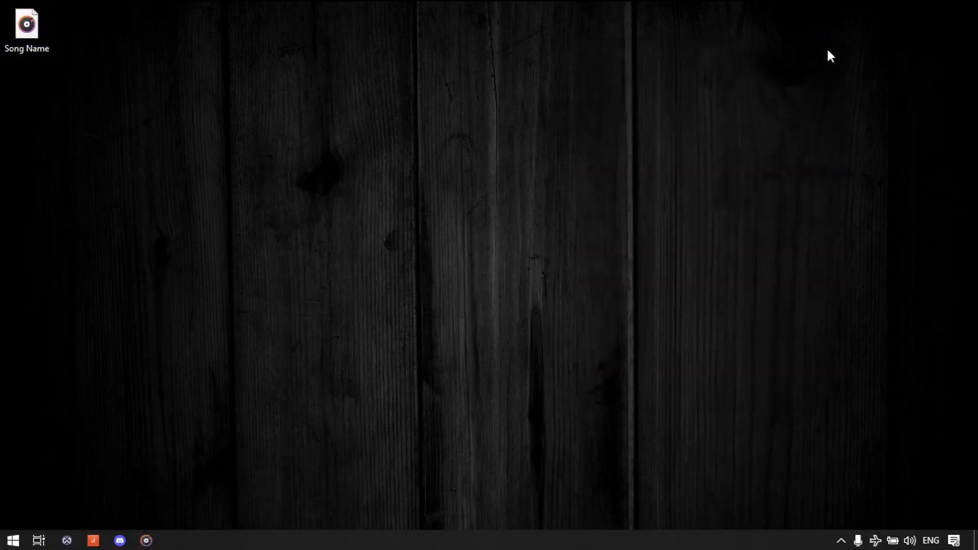
Try to upload the Song Name WAV file to the submit-for-feedback channel in Discord, and close Discord.
{"action": "left_click", "coordinate": [119, 541]}
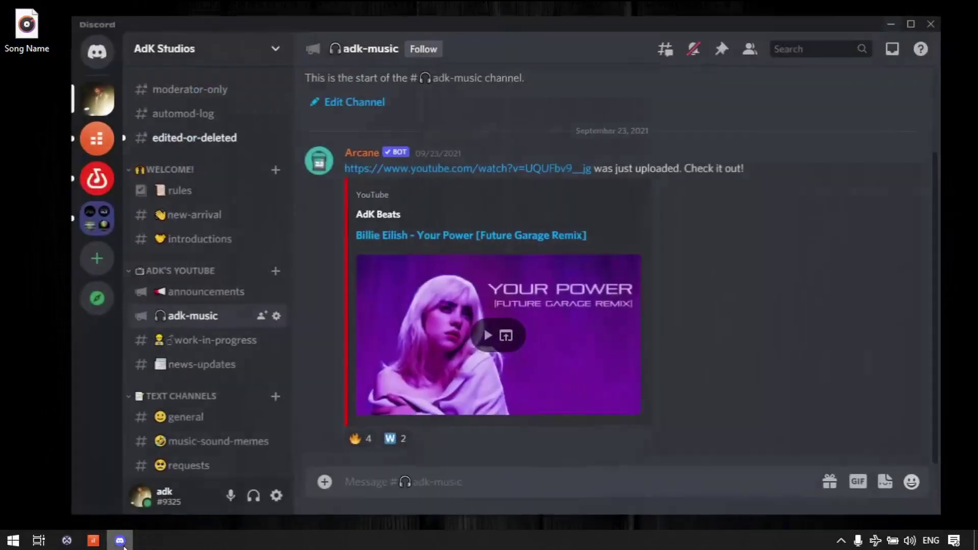
{"action": "scroll", "coordinate": [213, 342], "scroll_direction": "down", "scroll_amount": 8}
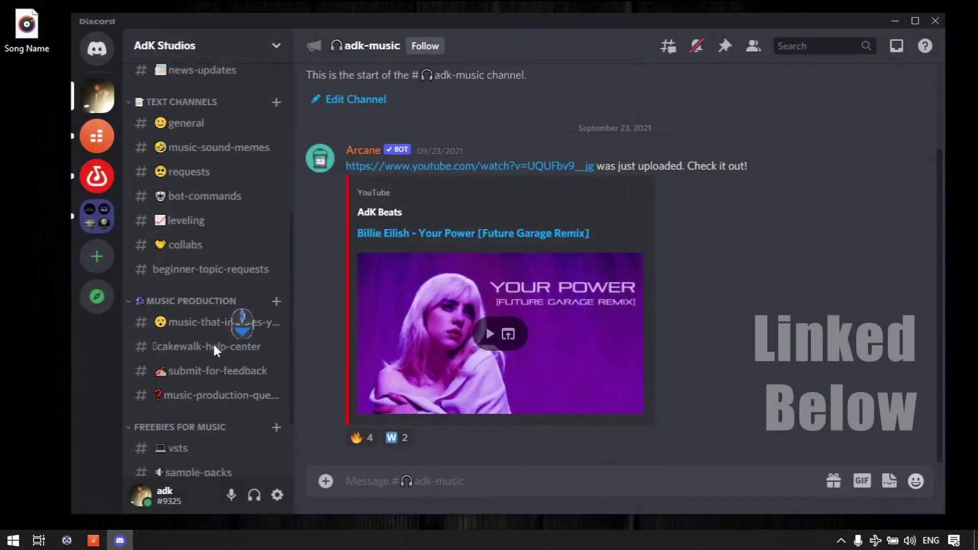
{"action": "left_click", "coordinate": [209, 273]}
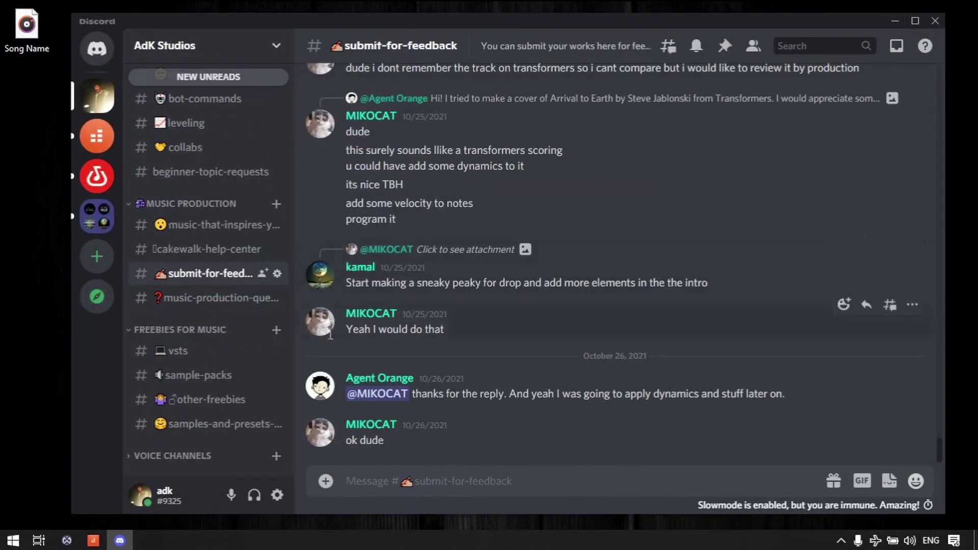
{"action": "left_click_drag", "start_coordinate": [27, 26], "coordinate": [579, 479]}
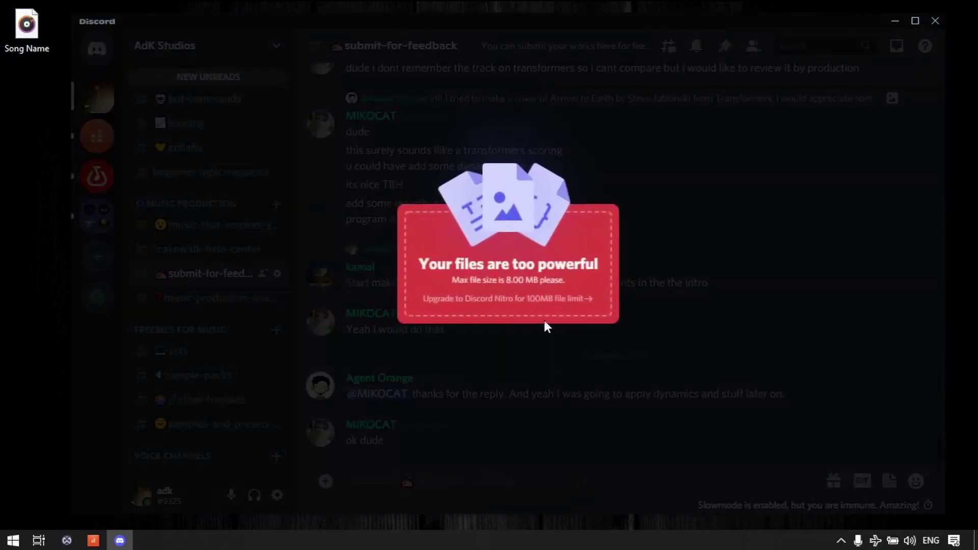
{"action": "left_click", "coordinate": [935, 20]}
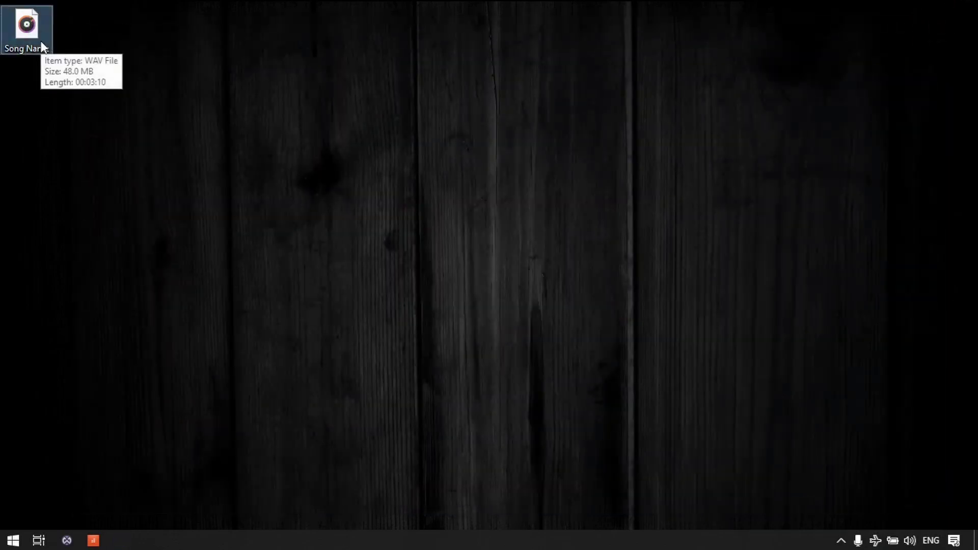
Return to Cakewalk and save the selection as an MP3 export named Song Name on the Desktop at a 44100 sample rate.
{"action": "left_click", "coordinate": [94, 541]}
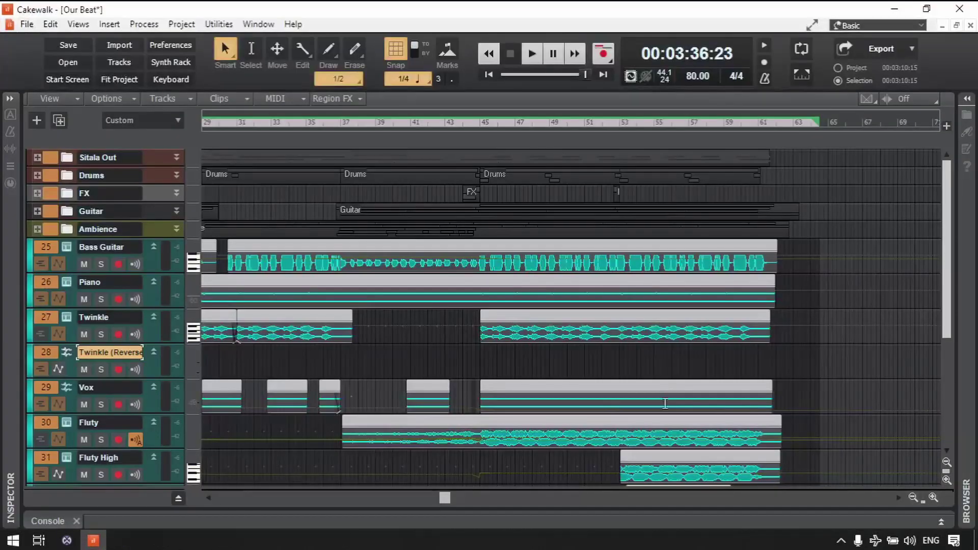
{"action": "left_click", "coordinate": [861, 48]}
{"action": "mouse_move", "coordinate": [866, 91]}
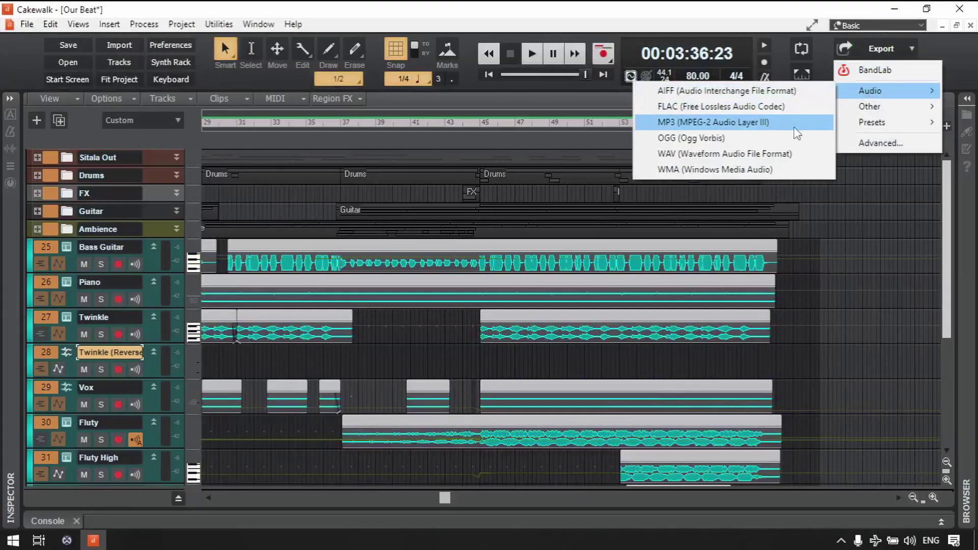
{"action": "left_click", "coordinate": [794, 123]}
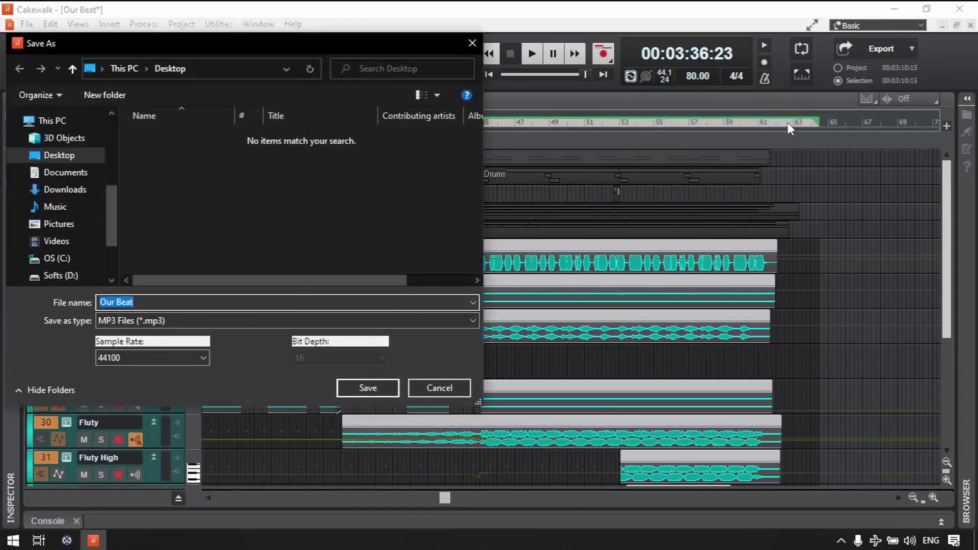
{"action": "type", "text": "Song"}
{"action": "key", "text": "BackSpace"}
{"action": "type", "text": "g Name"}
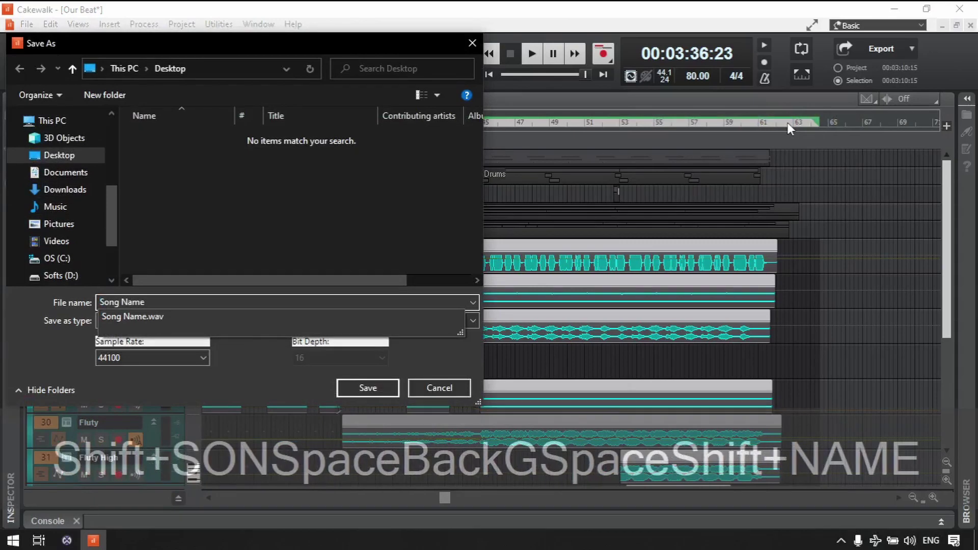
{"action": "left_click", "coordinate": [276, 388]}
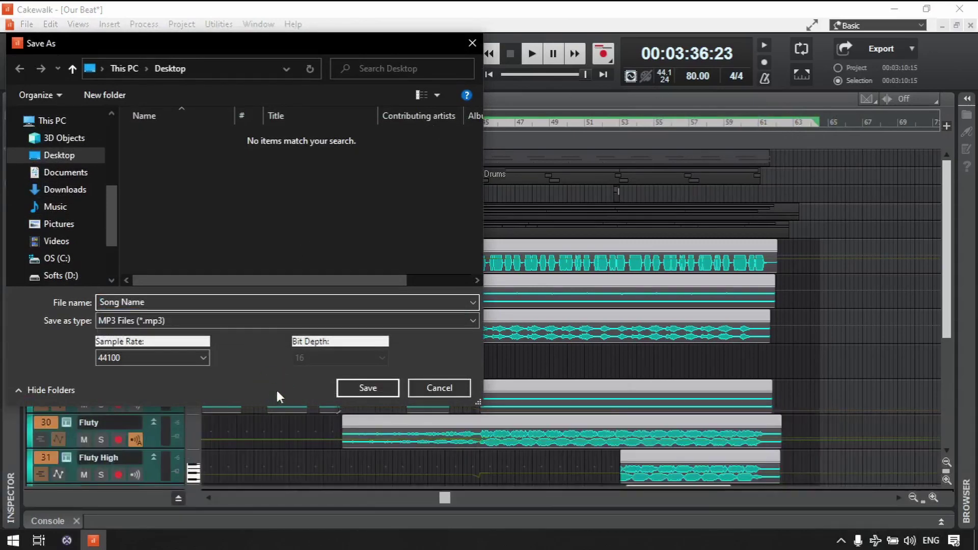
{"action": "left_click", "coordinate": [307, 359]}
{"action": "left_click", "coordinate": [298, 360]}
{"action": "left_click", "coordinate": [383, 391]}
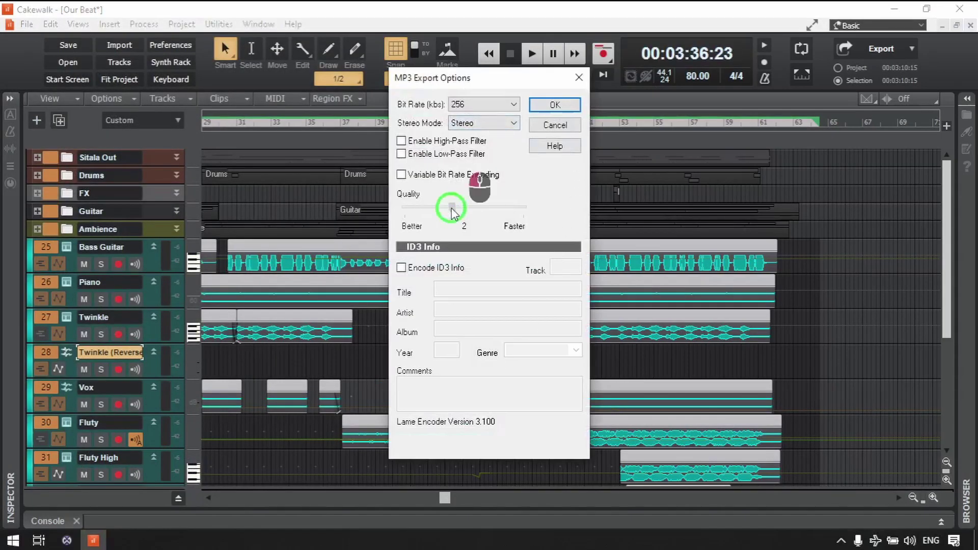
Set the MP3 quality to 0 (Better) and the bit rate to 320 kbs, and run the export.
{"action": "left_click_drag", "start_coordinate": [450, 211], "coordinate": [404, 214]}
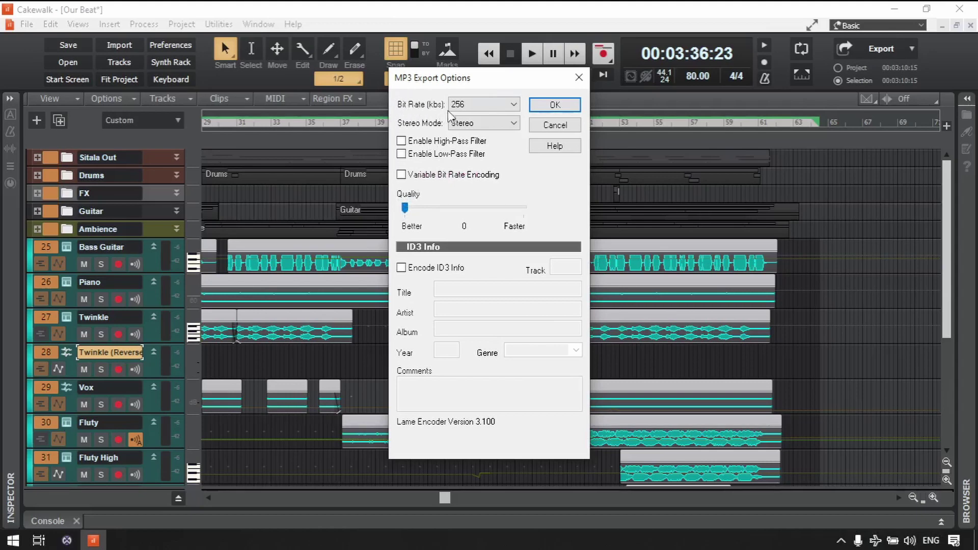
{"action": "left_click", "coordinate": [488, 108]}
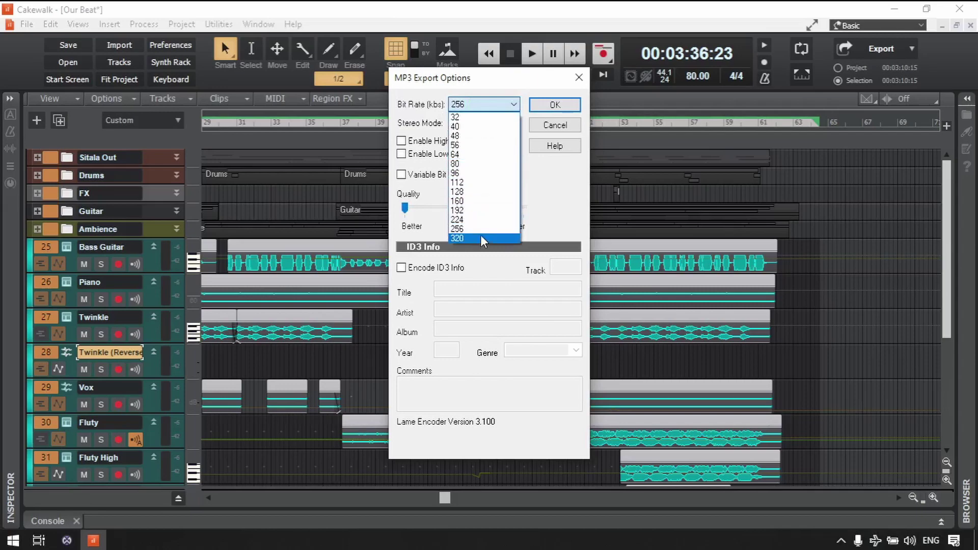
{"action": "left_click", "coordinate": [484, 239]}
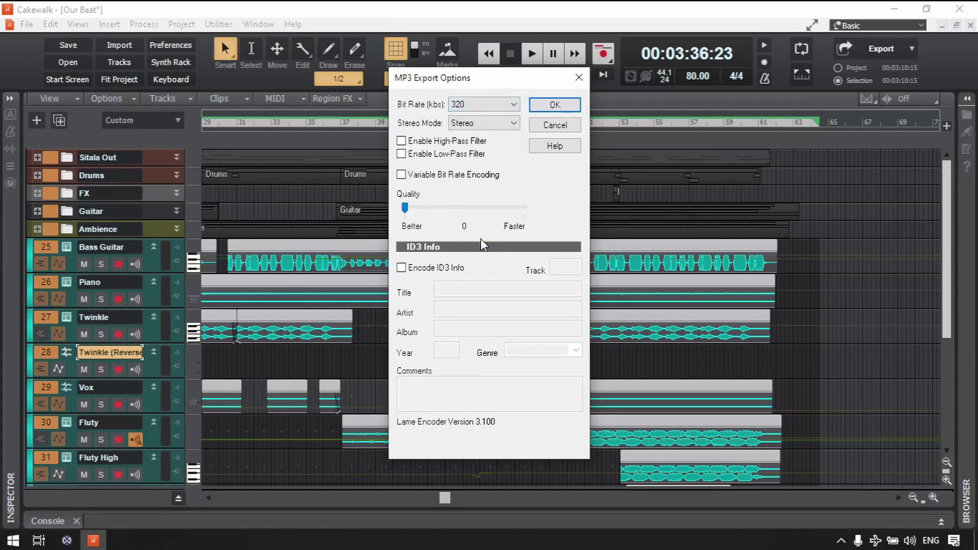
{"action": "left_click", "coordinate": [554, 104]}
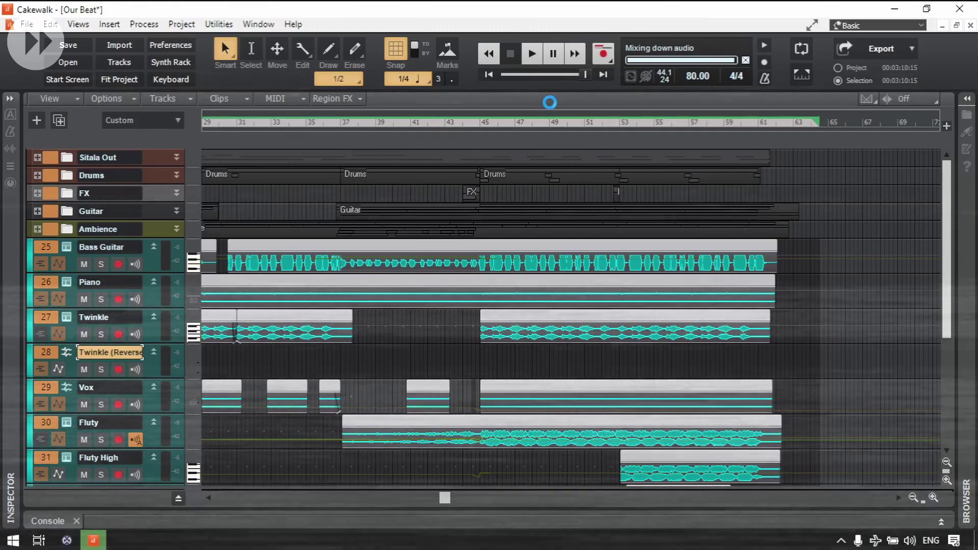
Switch to the desktop, play the Song Name MP3 at several points in Groove Music, close the player, and check the file's size.
{"action": "left_click", "coordinate": [895, 10]}
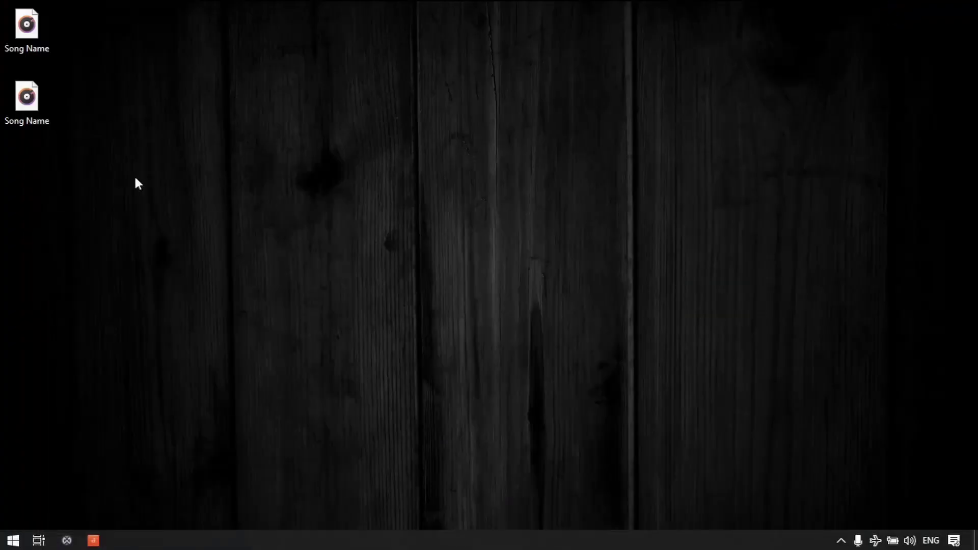
{"action": "double_click", "coordinate": [38, 105]}
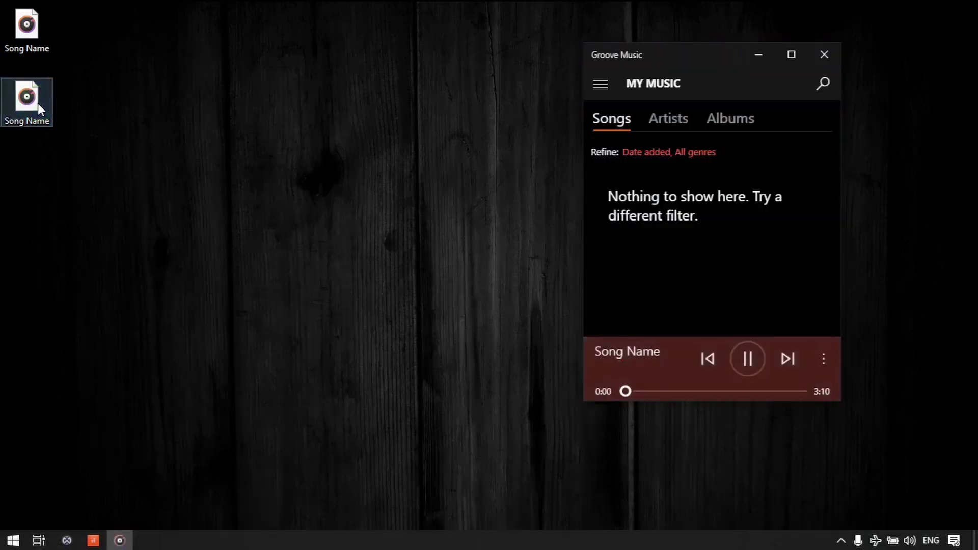
{"action": "left_click", "coordinate": [650, 390]}
{"action": "left_click", "coordinate": [676, 391]}
{"action": "left_click", "coordinate": [732, 391]}
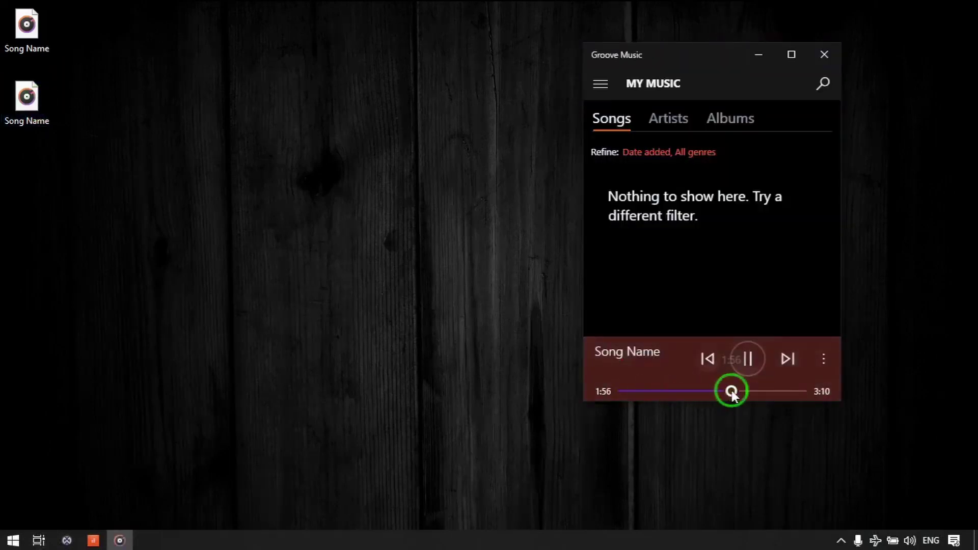
{"action": "left_click", "coordinate": [770, 391]}
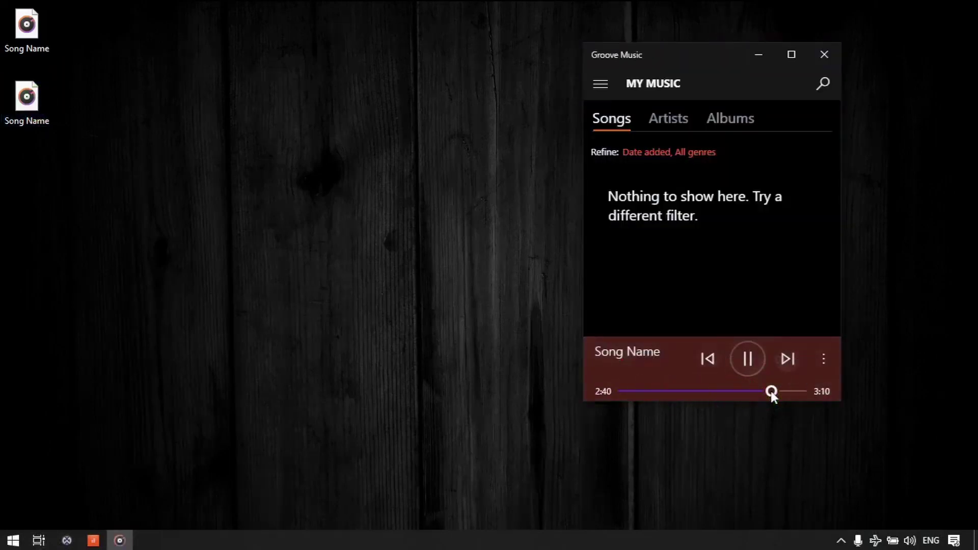
{"action": "left_click", "coordinate": [824, 54]}
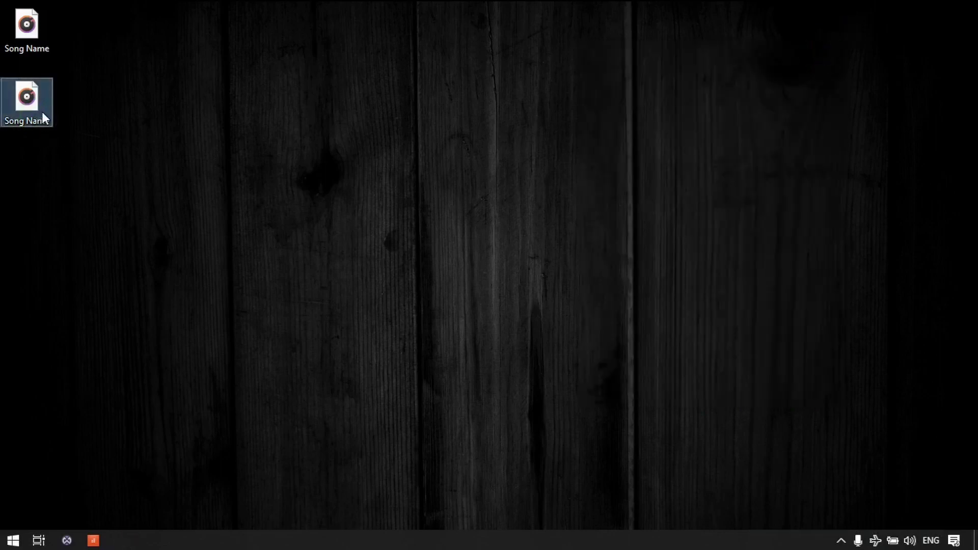
{"action": "mouse_move", "coordinate": [42, 116]}
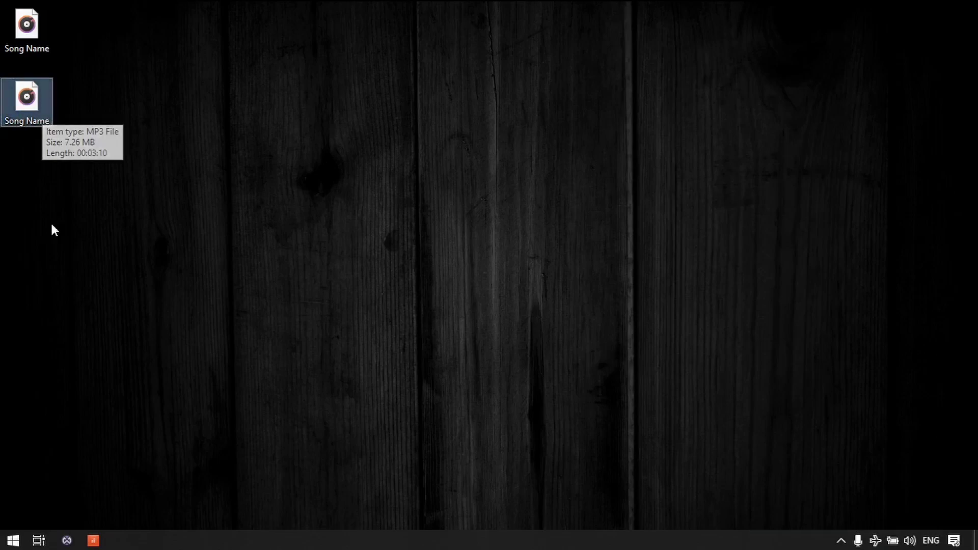
Return to Cakewalk, fit the project in view, and open the Console with the bus area widened beside the Hi Hat Closed strip.
{"action": "left_click", "coordinate": [92, 541]}
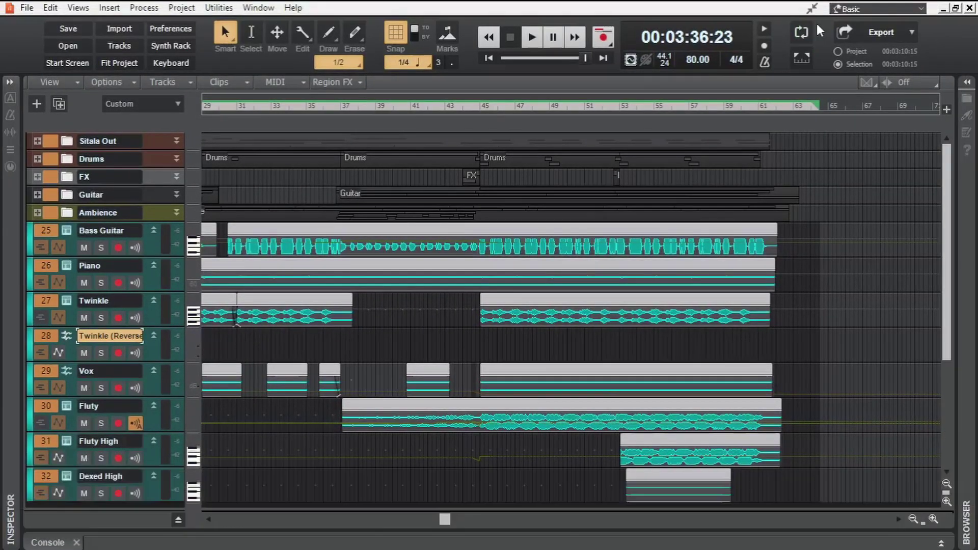
{"action": "key", "text": "shift+f"}
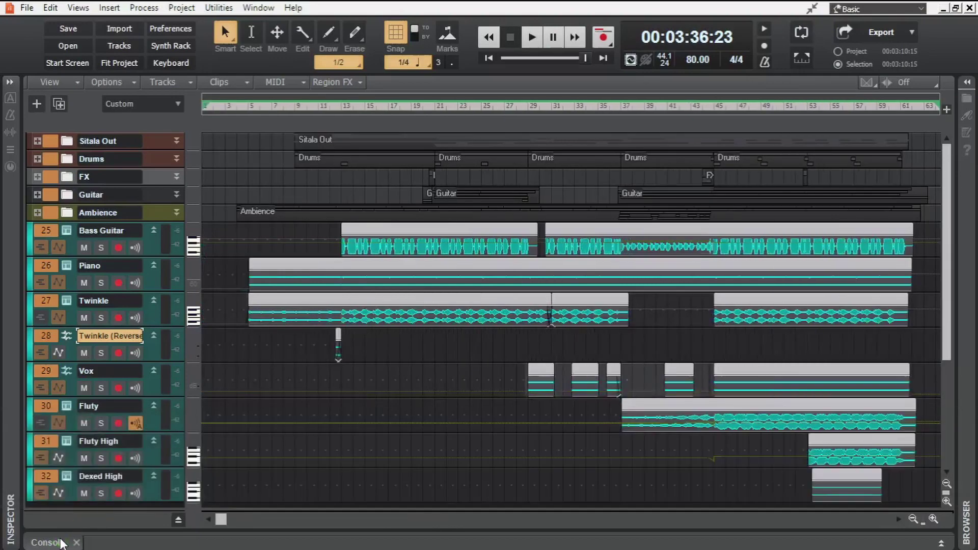
{"action": "left_click", "coordinate": [60, 542]}
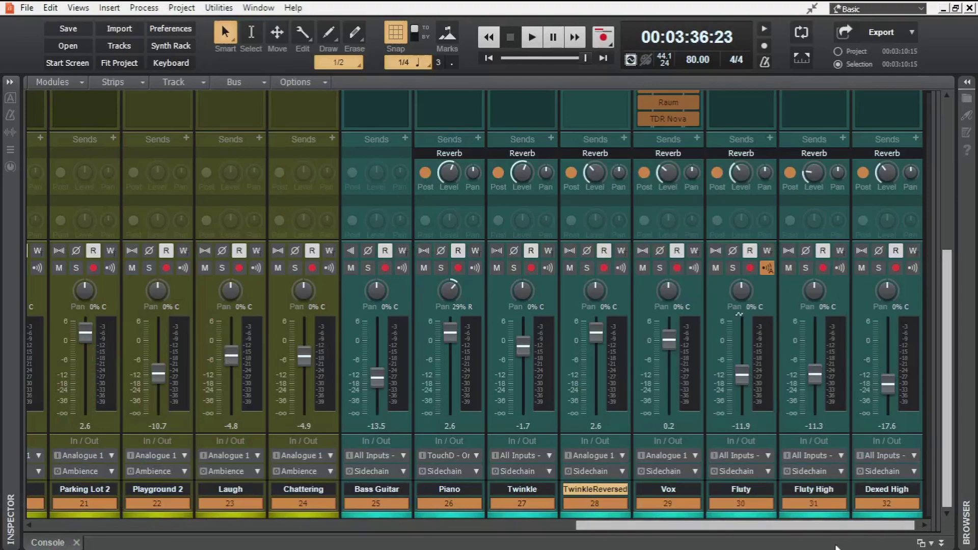
{"action": "left_click_drag", "start_coordinate": [611, 524], "coordinate": [191, 531]}
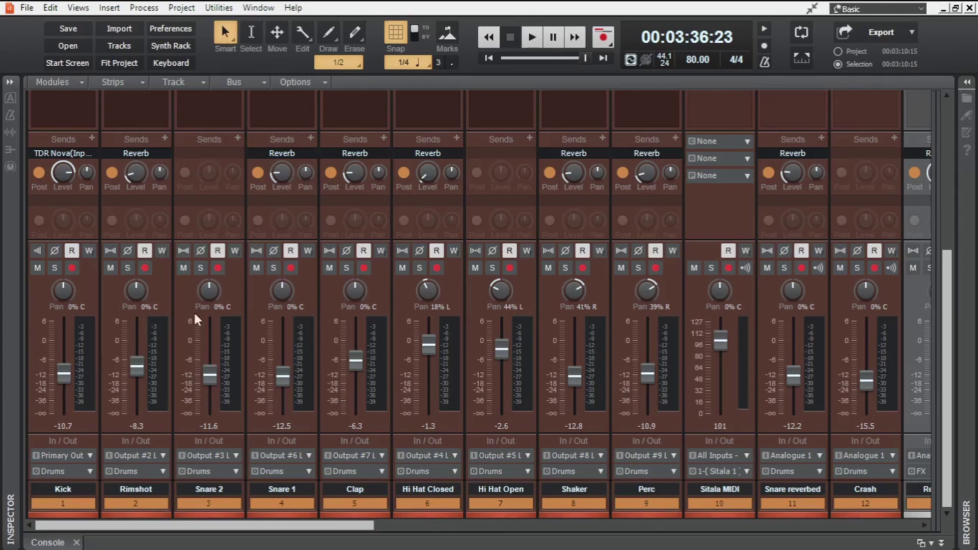
{"action": "left_click_drag", "start_coordinate": [932, 216], "coordinate": [314, 224]}
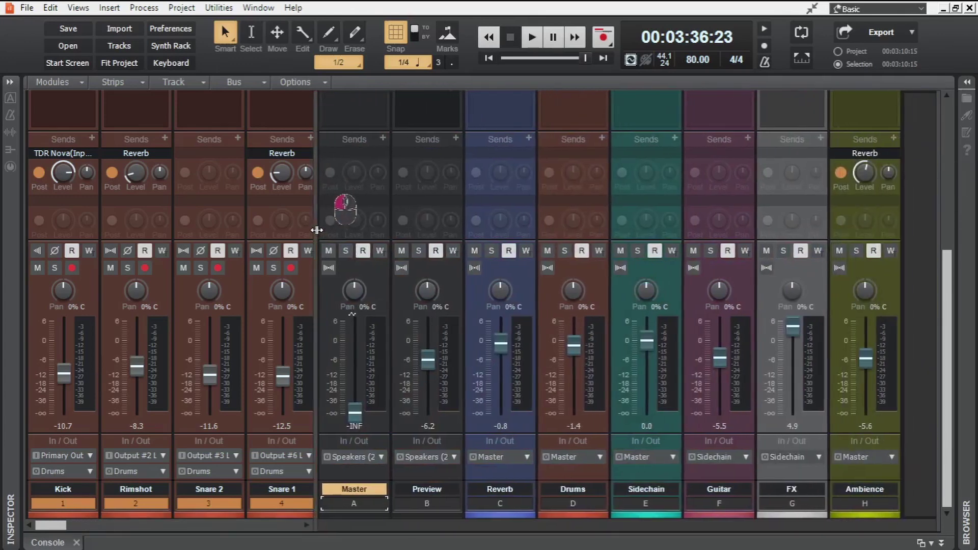
{"action": "left_click_drag", "start_coordinate": [47, 532], "coordinate": [84, 531]}
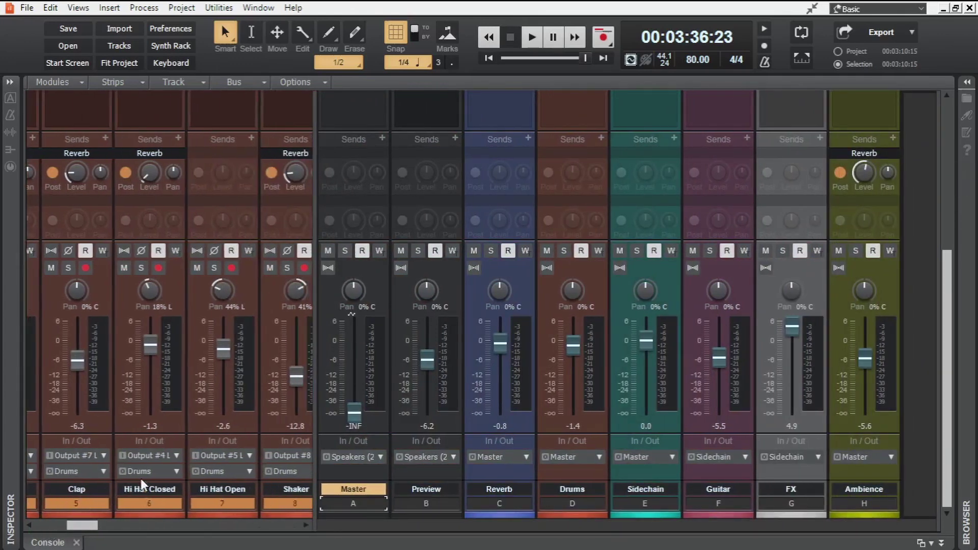
Solo the Hi Hat Closed track, raise its Reverb send level to about halfway during playback, and unsolo it after stopping.
{"action": "left_click", "coordinate": [141, 268]}
{"action": "key", "text": "space"}
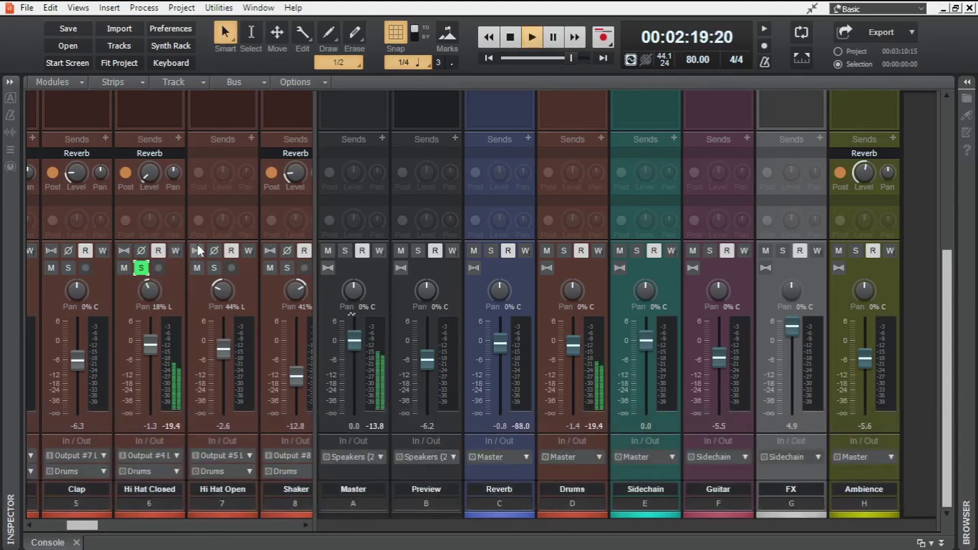
{"action": "left_click", "coordinate": [148, 174]}
{"action": "left_click_drag", "start_coordinate": [148, 175], "coordinate": [147, 172]}
{"action": "key", "text": "space"}
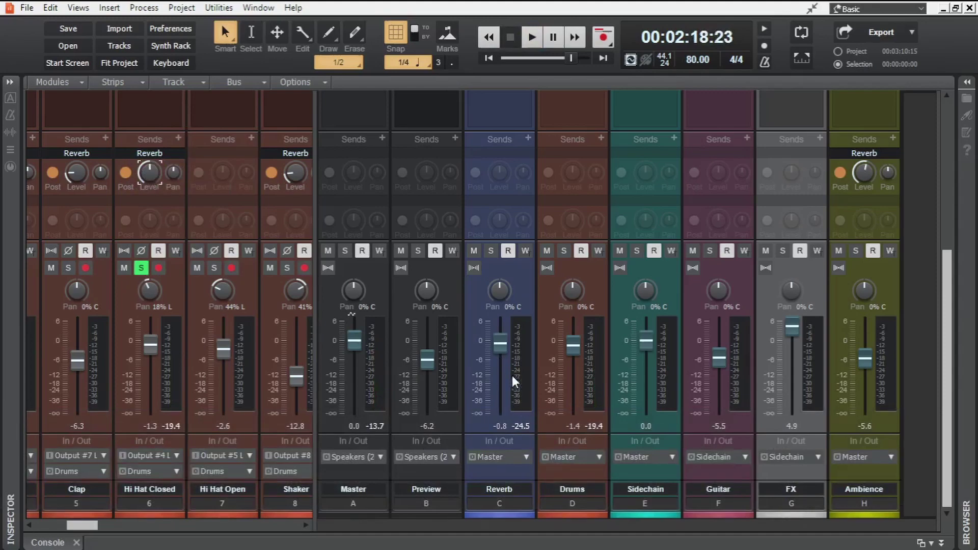
{"action": "scroll", "coordinate": [494, 258], "scroll_direction": "up", "scroll_amount": 6}
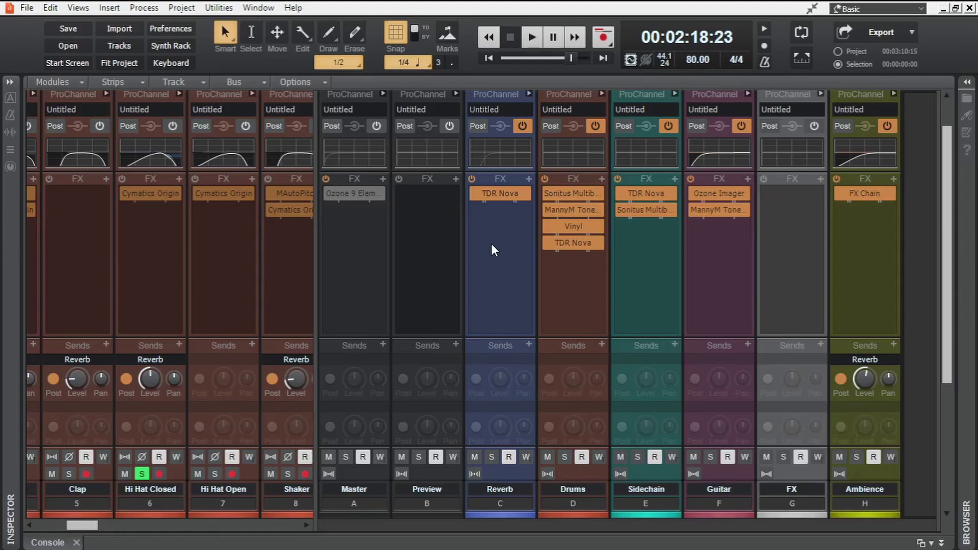
{"action": "left_click", "coordinate": [142, 474]}
Go back to the track view and select all tracks and clips in the project.
{"action": "key", "text": "alt+1"}
{"action": "left_click", "coordinate": [51, 340]}
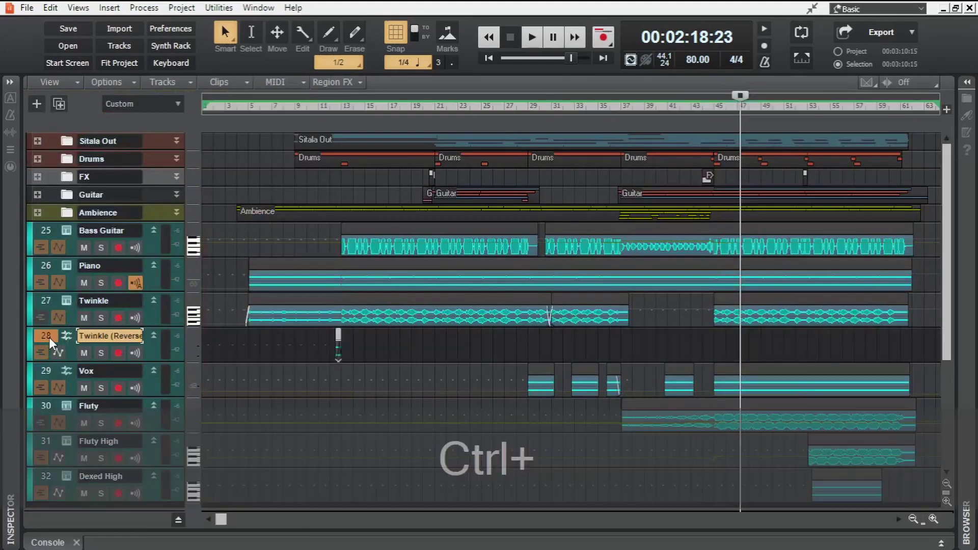
{"action": "key", "text": "ctrl+a"}
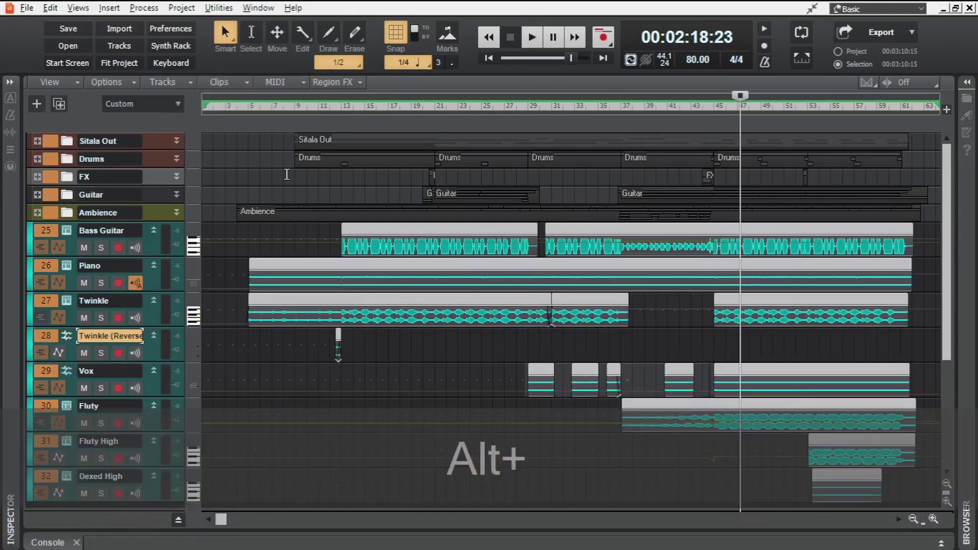
{"action": "scroll", "coordinate": [290, 173], "scroll_direction": "down", "scroll_amount": 1}
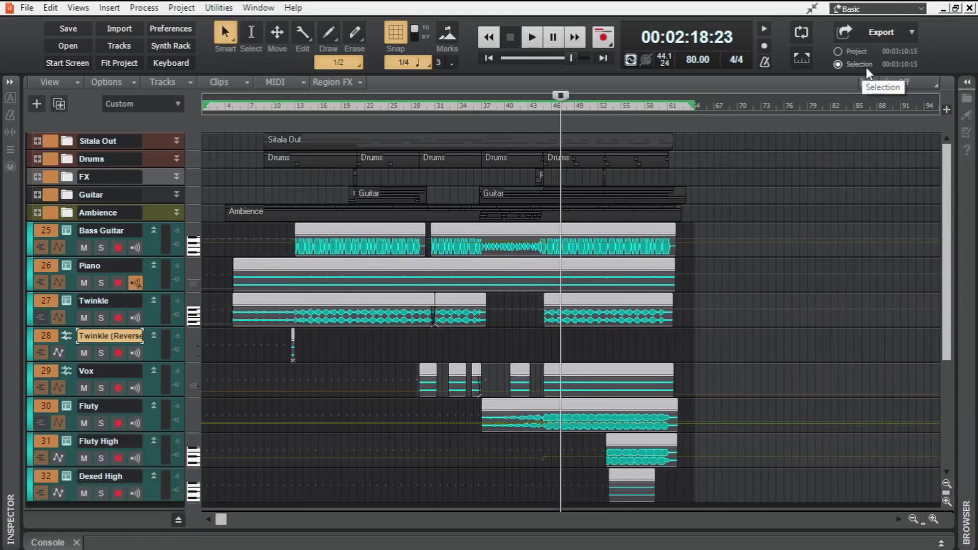
Open the advanced Export Audio dialog for the selection.
{"action": "left_click", "coordinate": [881, 32]}
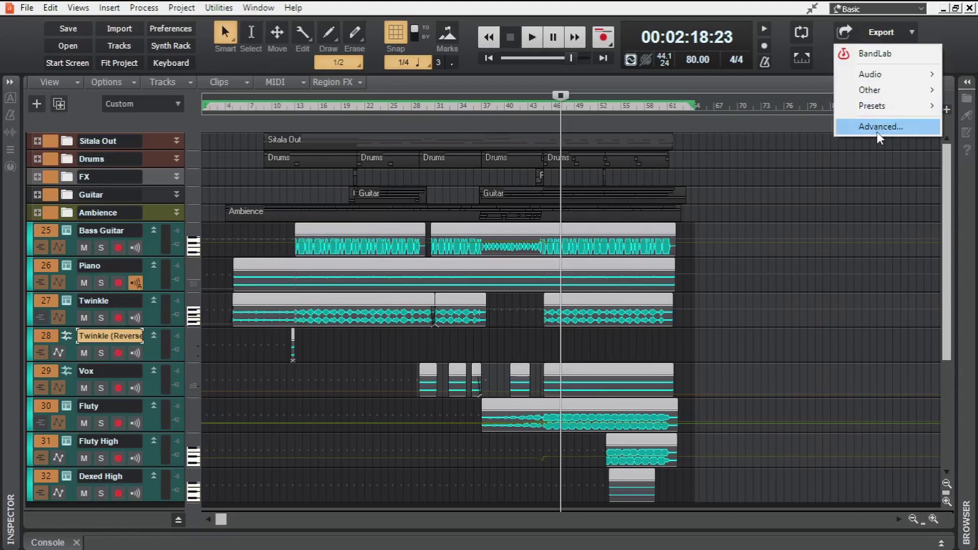
{"action": "left_click", "coordinate": [27, 9]}
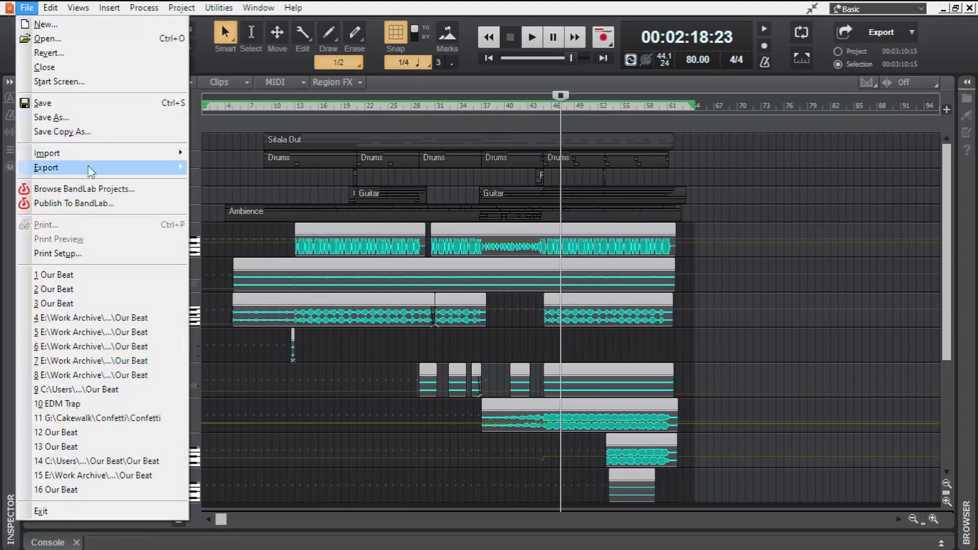
{"action": "mouse_move", "coordinate": [107, 170]}
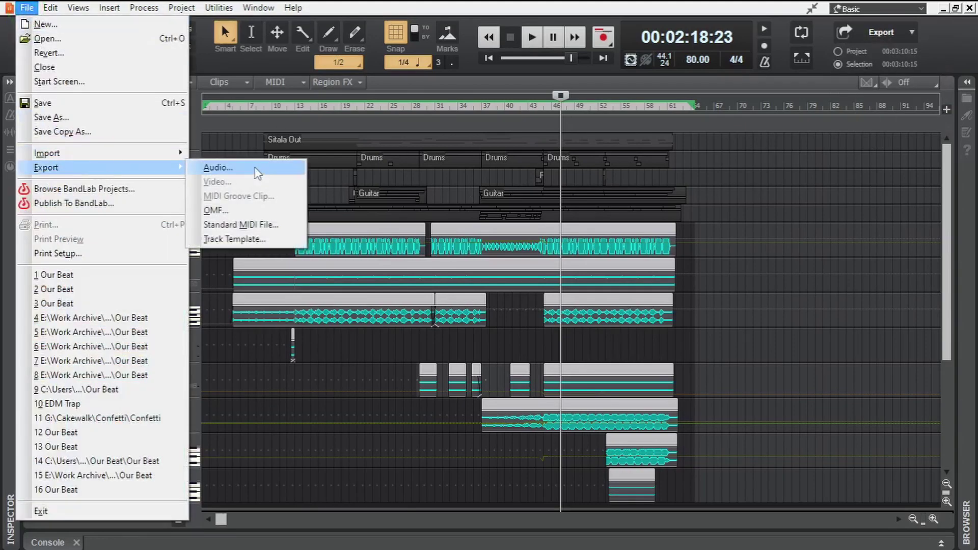
{"action": "left_click", "coordinate": [255, 167]}
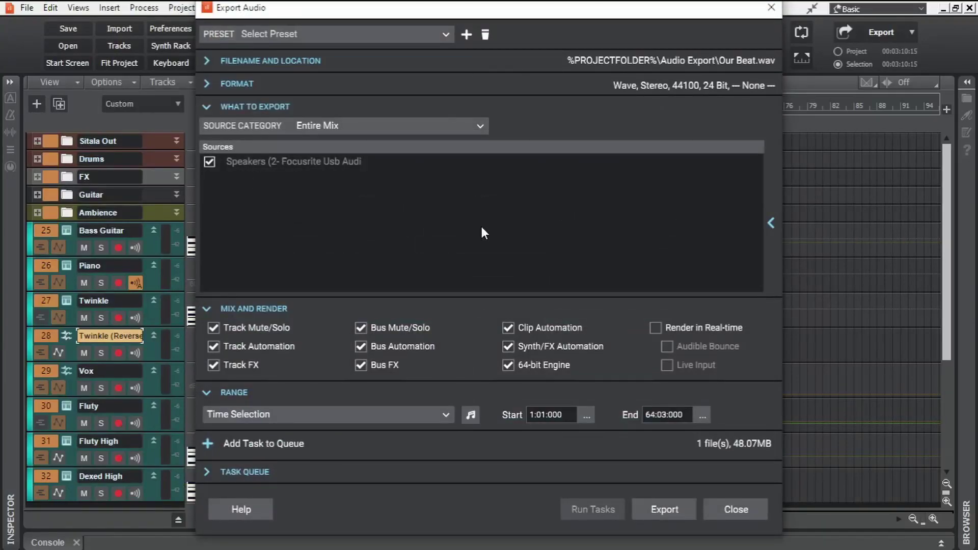
Collapse the What to Export, Mix and Render, and Range sections, and expand Filename and Location.
{"action": "left_click", "coordinate": [206, 107]}
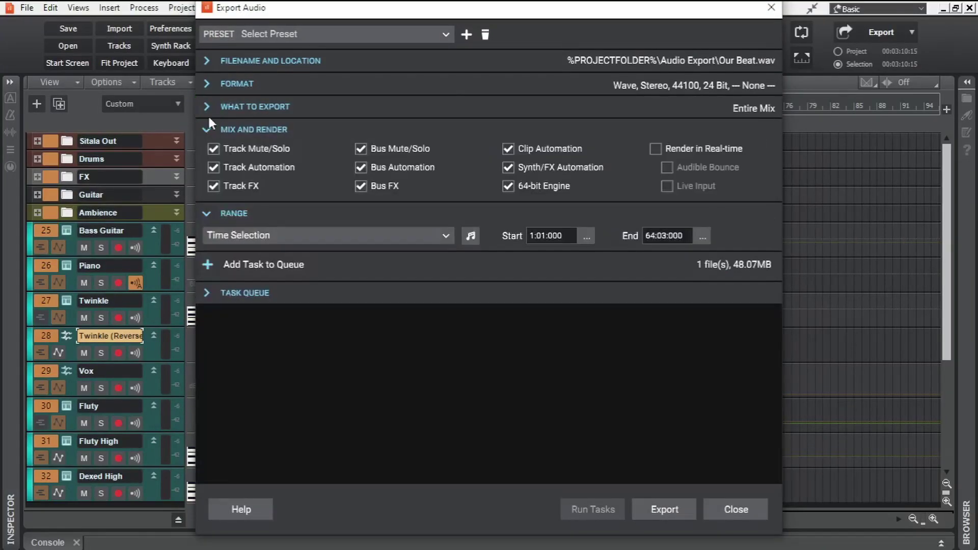
{"action": "left_click", "coordinate": [209, 130]}
{"action": "left_click", "coordinate": [208, 153]}
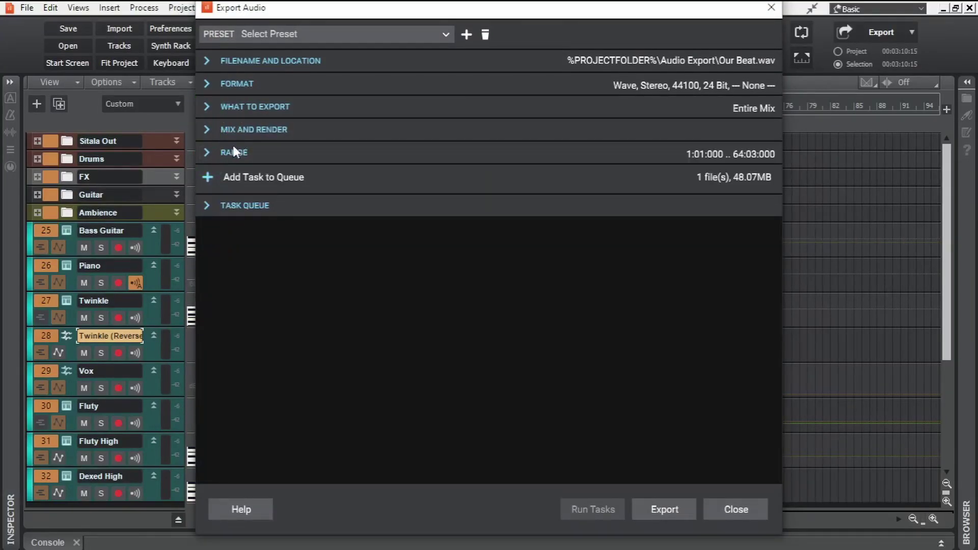
{"action": "left_click", "coordinate": [207, 61]}
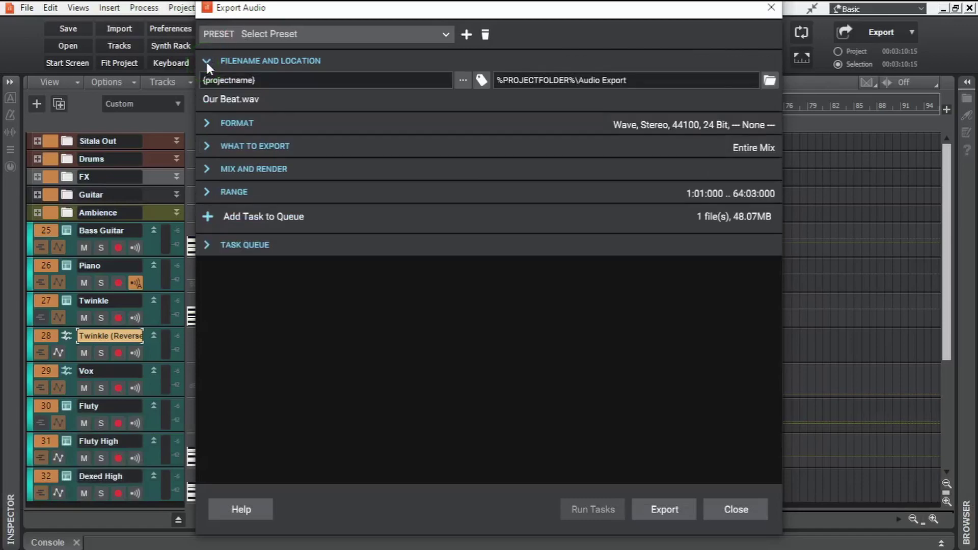
Check the format settings, collapse them again, and set the export source category to Tracks.
{"action": "left_click", "coordinate": [207, 123]}
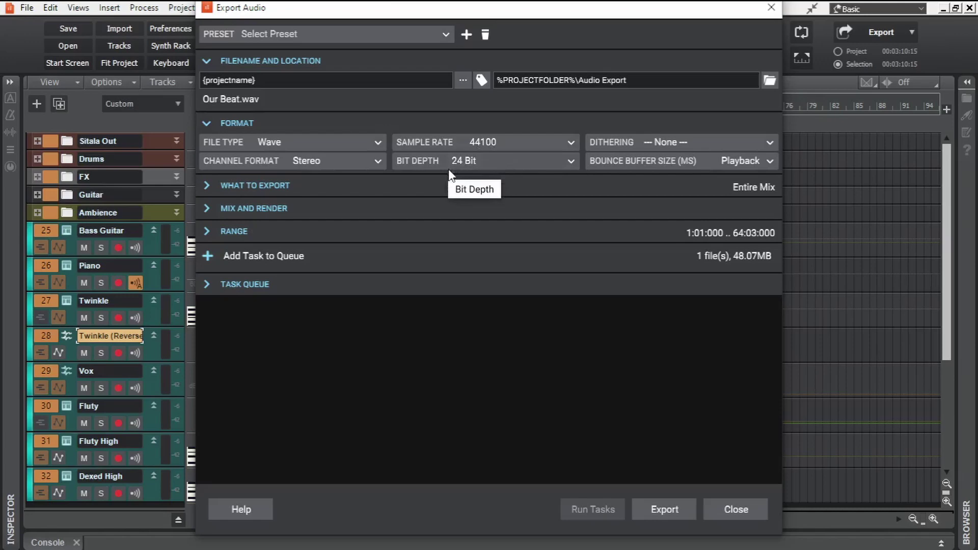
{"action": "left_click", "coordinate": [245, 123]}
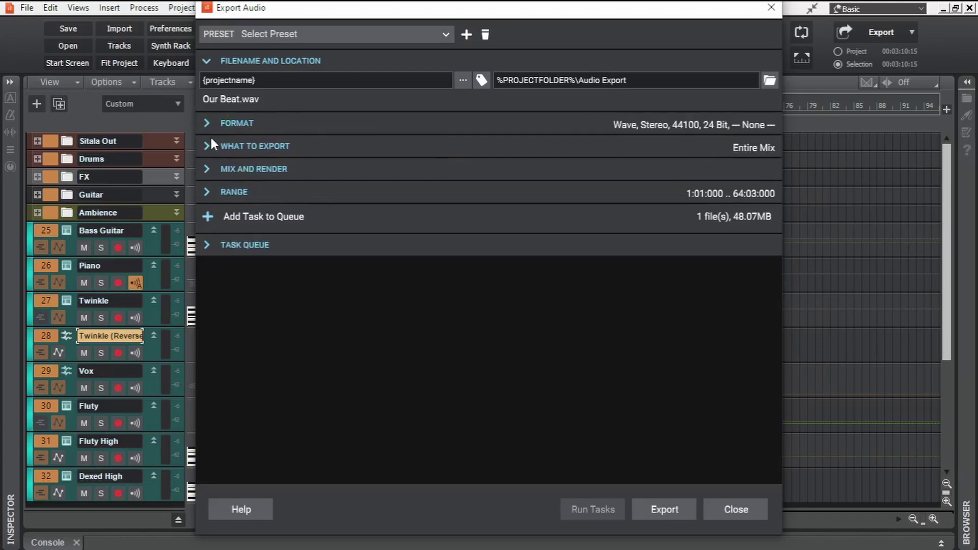
{"action": "left_click", "coordinate": [205, 146]}
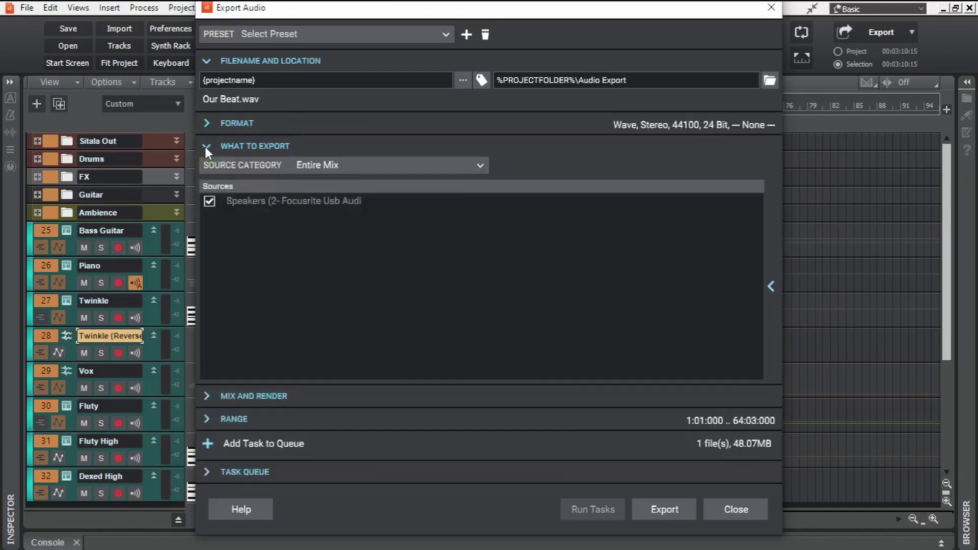
{"action": "left_click", "coordinate": [356, 163]}
{"action": "left_click", "coordinate": [240, 185]}
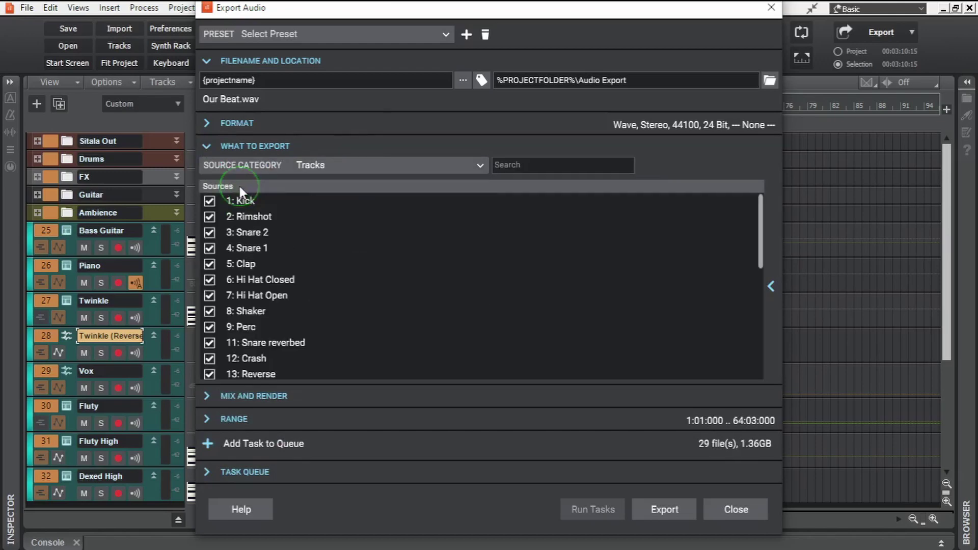
Look through the source tracks and exclude track 18, Guitar Strum, from the export.
{"action": "scroll", "coordinate": [282, 343], "scroll_direction": "down", "scroll_amount": 5}
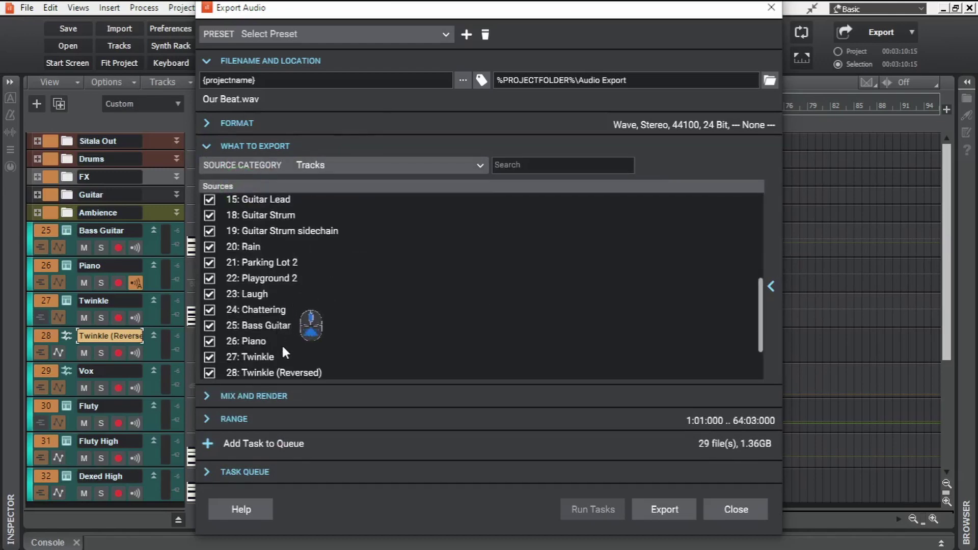
{"action": "scroll", "coordinate": [282, 346], "scroll_direction": "up", "scroll_amount": 5}
{"action": "scroll", "coordinate": [283, 346], "scroll_direction": "down", "scroll_amount": 7}
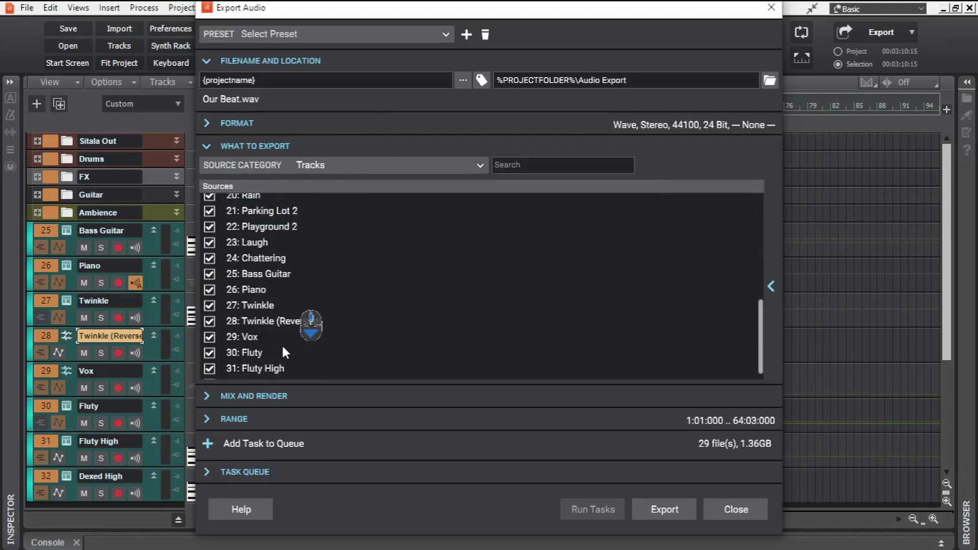
{"action": "scroll", "coordinate": [283, 348], "scroll_direction": "up", "scroll_amount": 3}
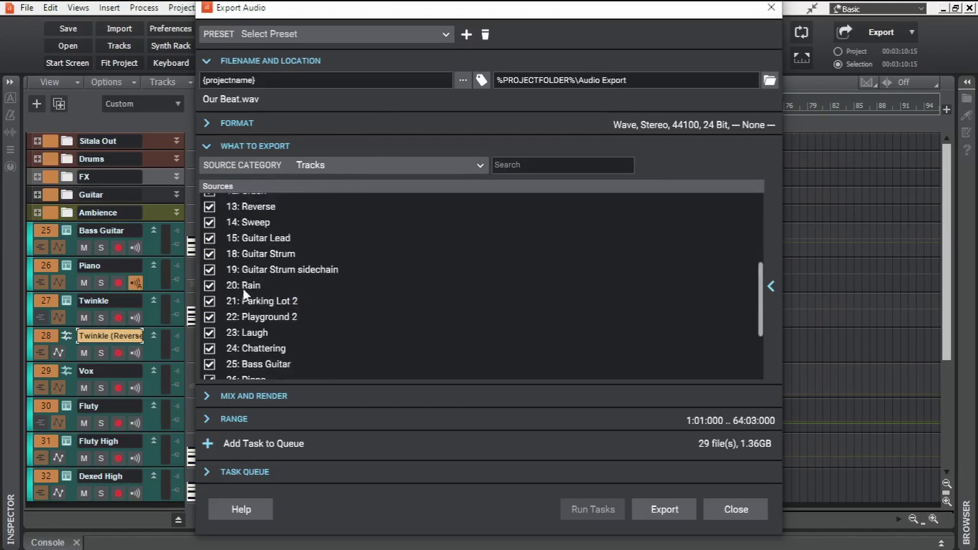
{"action": "left_click", "coordinate": [209, 253]}
{"action": "scroll", "coordinate": [283, 273], "scroll_direction": "up", "scroll_amount": 5}
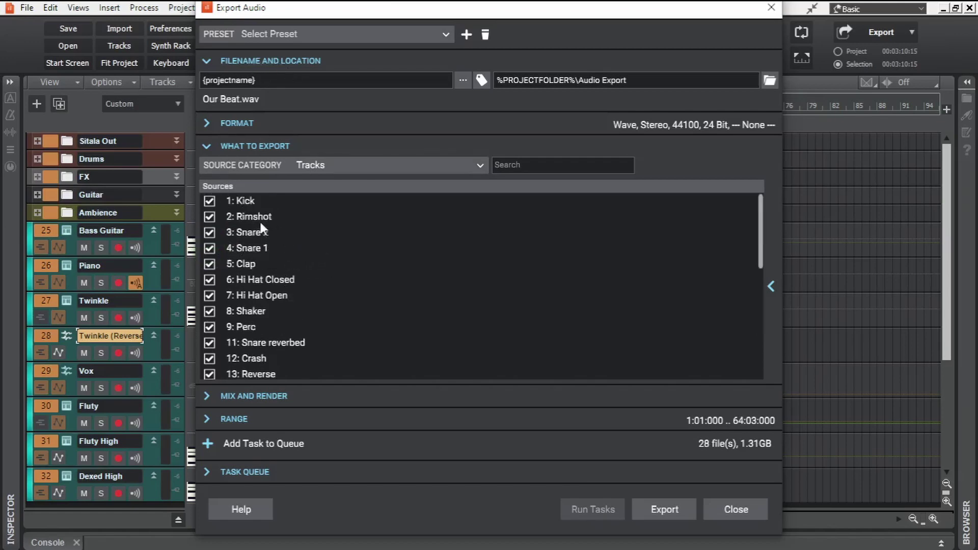
Replace the export file name with the {trackname} token from the track properties.
{"action": "double_click", "coordinate": [285, 80]}
{"action": "key", "text": "BackSpace"}
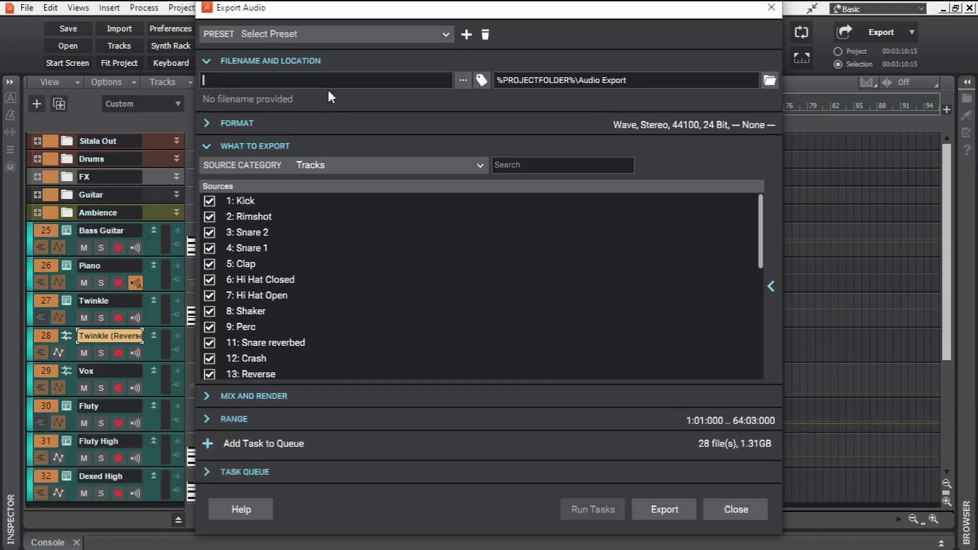
{"action": "left_click", "coordinate": [481, 79]}
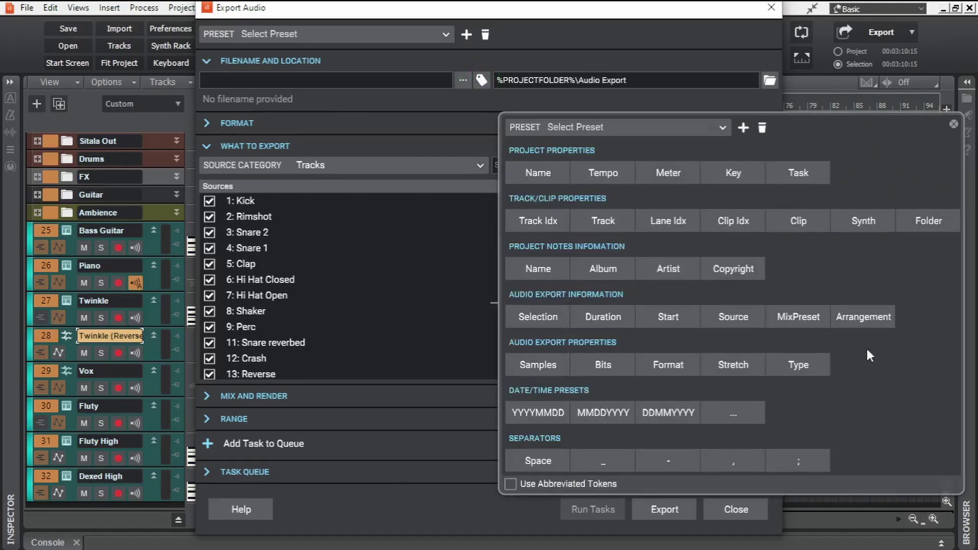
{"action": "left_click", "coordinate": [611, 221]}
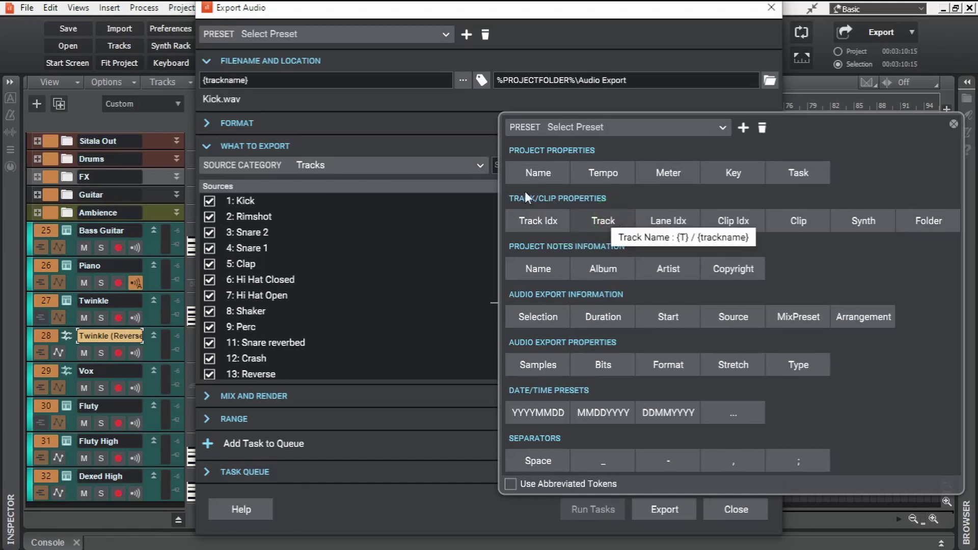
{"action": "left_click", "coordinate": [403, 94]}
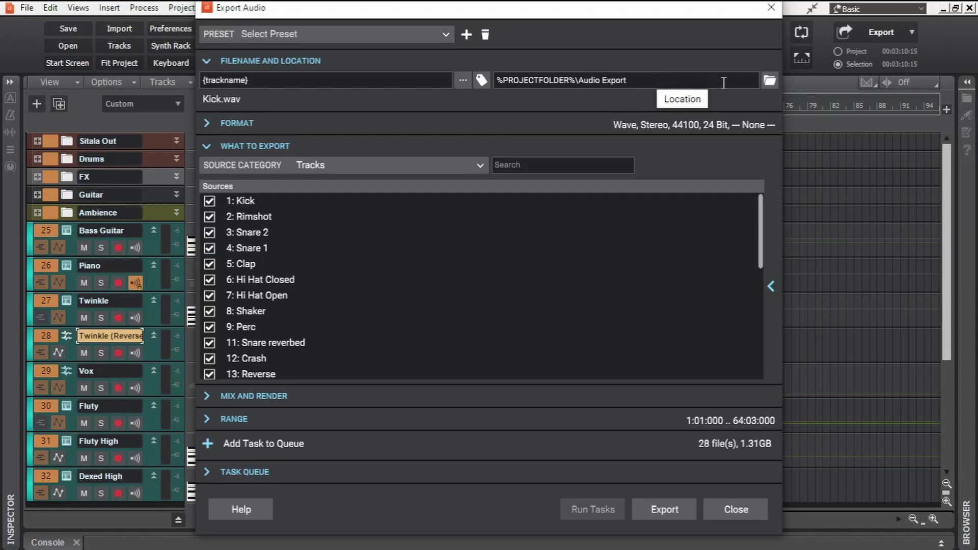
Set the export location to a new Desktop folder named Song Tracks.
{"action": "left_click_drag", "start_coordinate": [723, 83], "coordinate": [479, 81]}
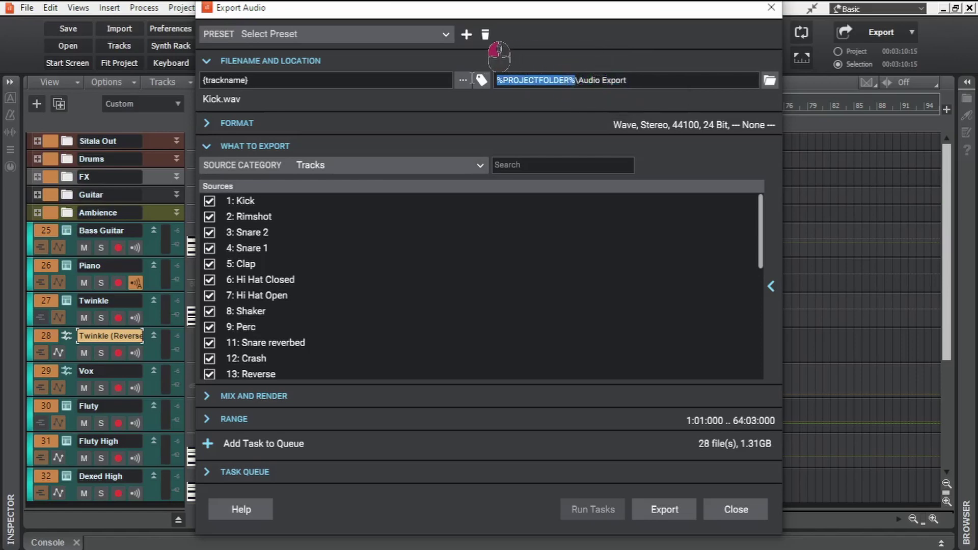
{"action": "left_click", "coordinate": [769, 81]}
{"action": "left_click", "coordinate": [250, 119]}
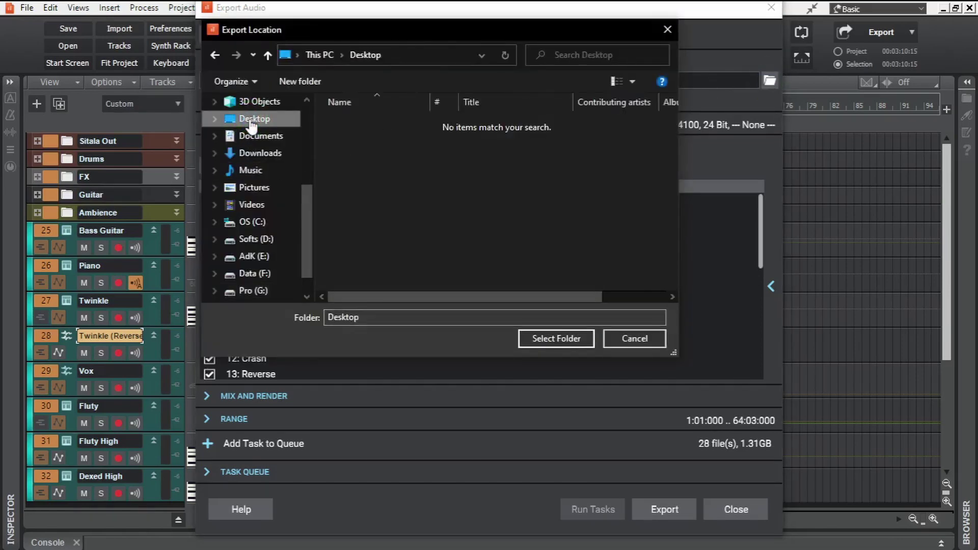
{"action": "left_click", "coordinate": [283, 83]}
{"action": "type", "text": "Song"}
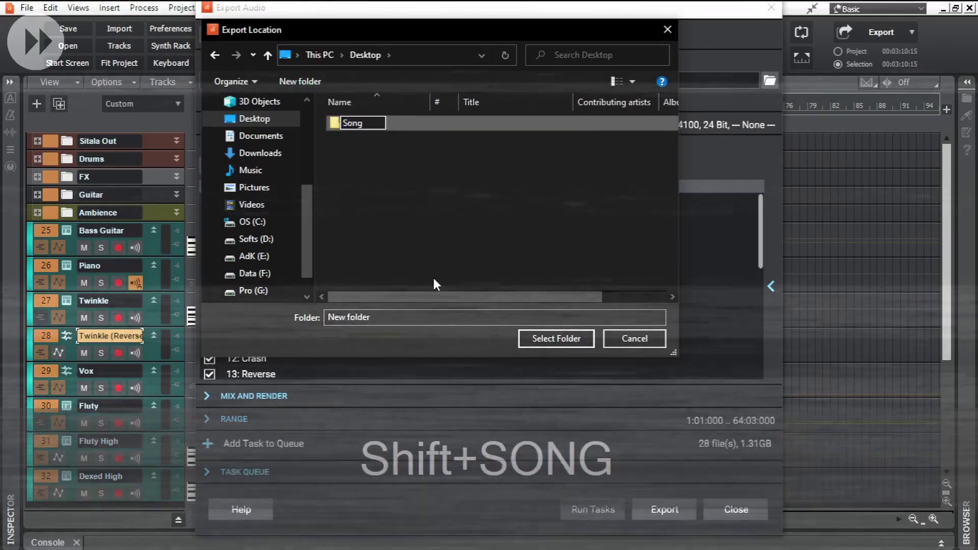
{"action": "type", "text": " Tracks"}
{"action": "left_click", "coordinate": [447, 128]}
{"action": "left_click", "coordinate": [555, 338]}
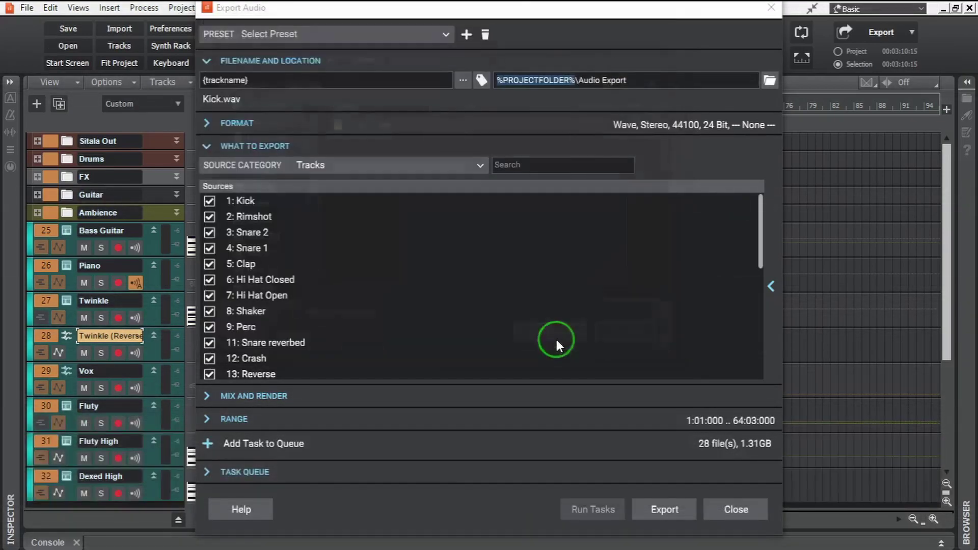
Collapse Filename and Location and What to Export, and review the Mix and Render and Range settings.
{"action": "left_click", "coordinate": [207, 62]}
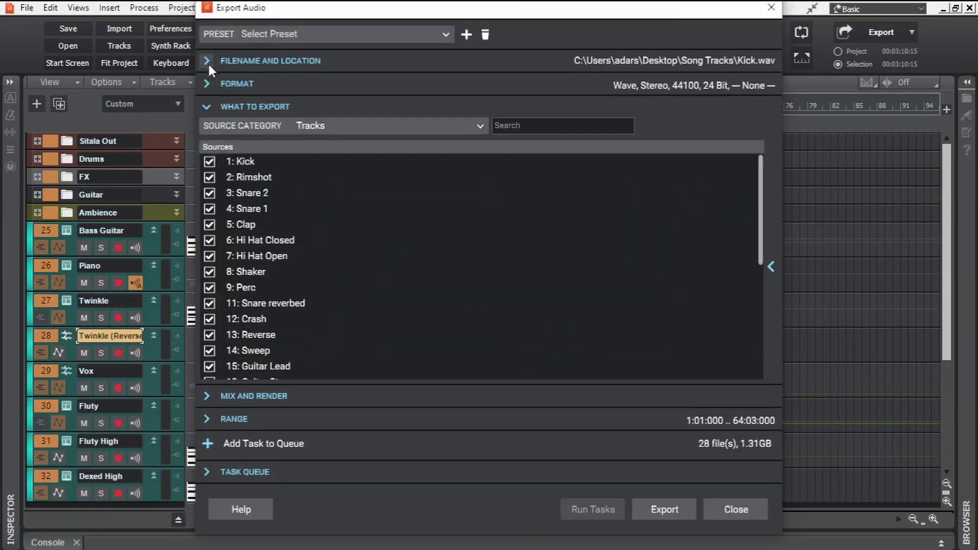
{"action": "left_click", "coordinate": [208, 107]}
{"action": "left_click", "coordinate": [207, 129]}
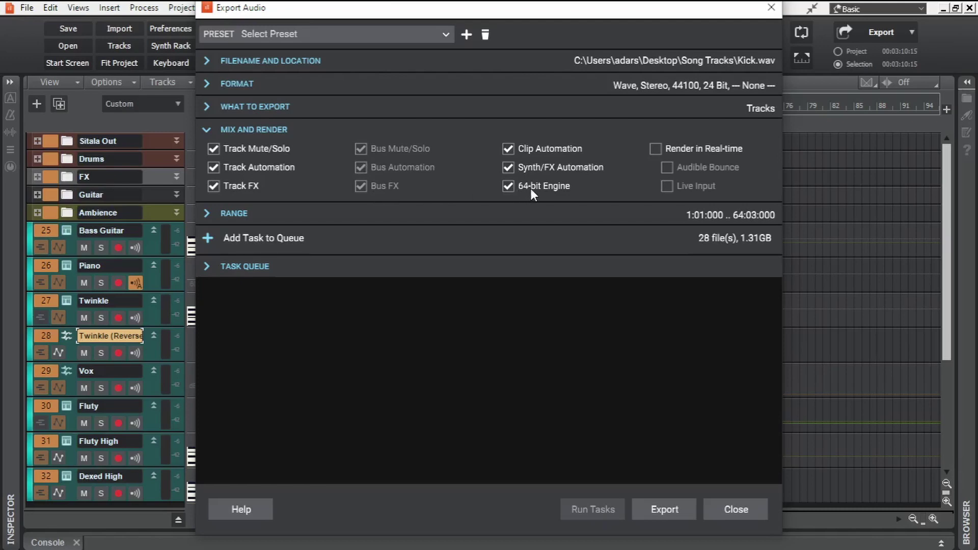
{"action": "left_click", "coordinate": [209, 128]}
{"action": "left_click", "coordinate": [207, 152]}
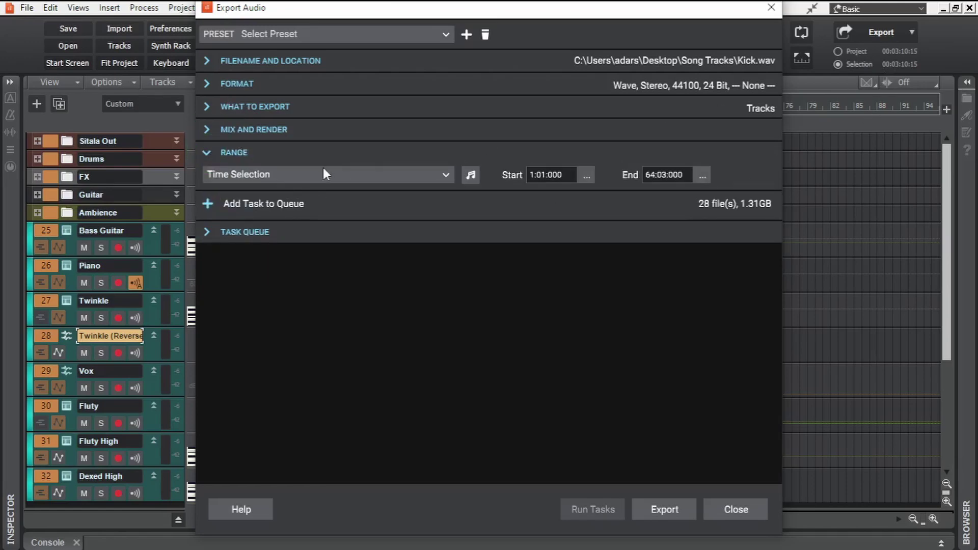
{"action": "left_click", "coordinate": [206, 152]}
{"action": "left_click", "coordinate": [659, 513]}
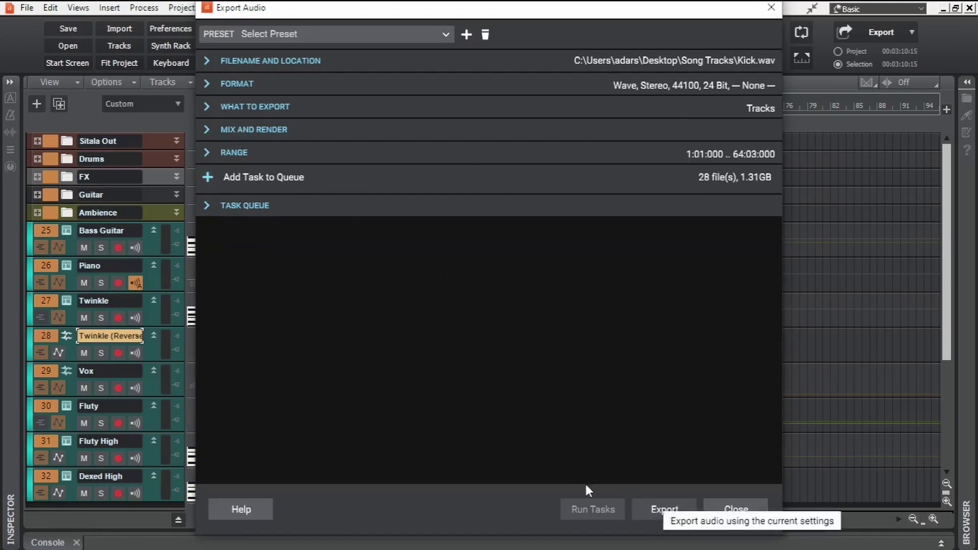
Add the multi-file track export to the task queue and name the task Without Bus FX.
{"action": "left_click", "coordinate": [207, 177]}
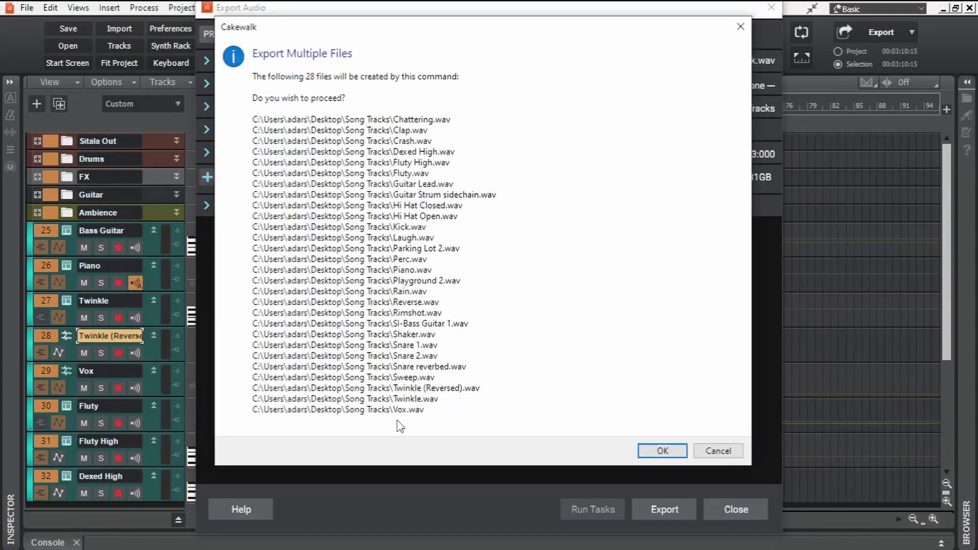
{"action": "left_click", "coordinate": [652, 451]}
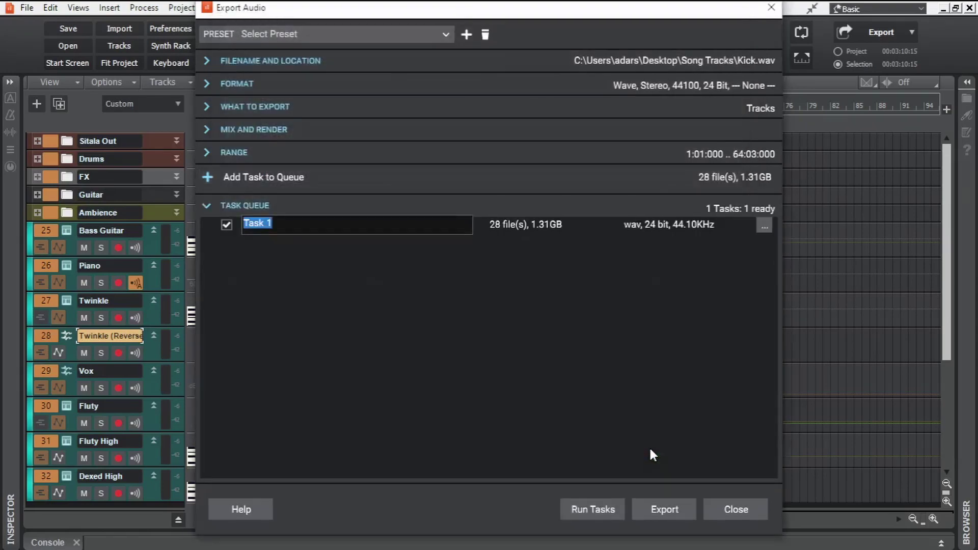
{"action": "type", "text": "Without FX"}
{"action": "key", "text": "BackSpace"}
{"action": "key", "text": "BackSpace"}
{"action": "type", "text": "Bus FX"}
{"action": "key", "text": "Return"}
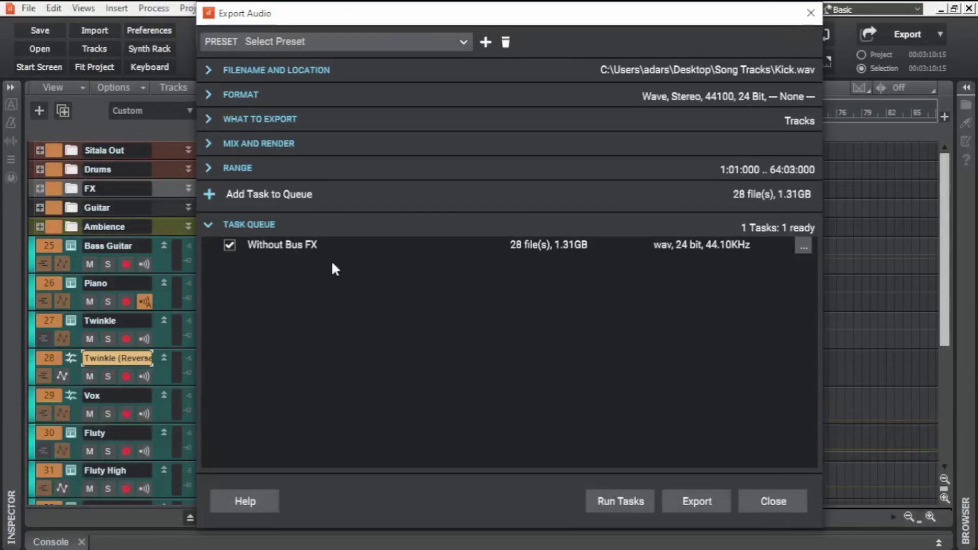
Expand Mix and Render and What to Export, and set the source category to Tracks Through Entire Mix.
{"action": "left_click", "coordinate": [209, 144]}
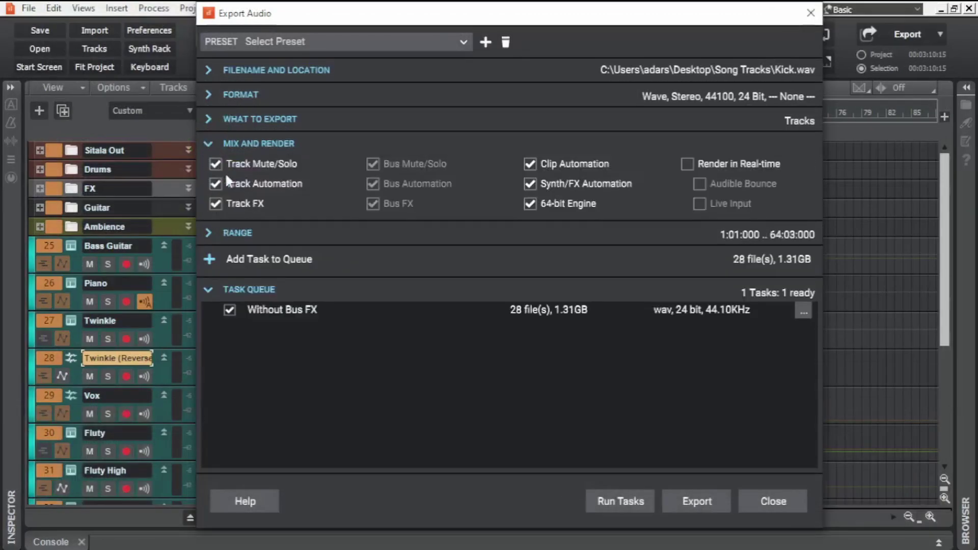
{"action": "left_click", "coordinate": [209, 120]}
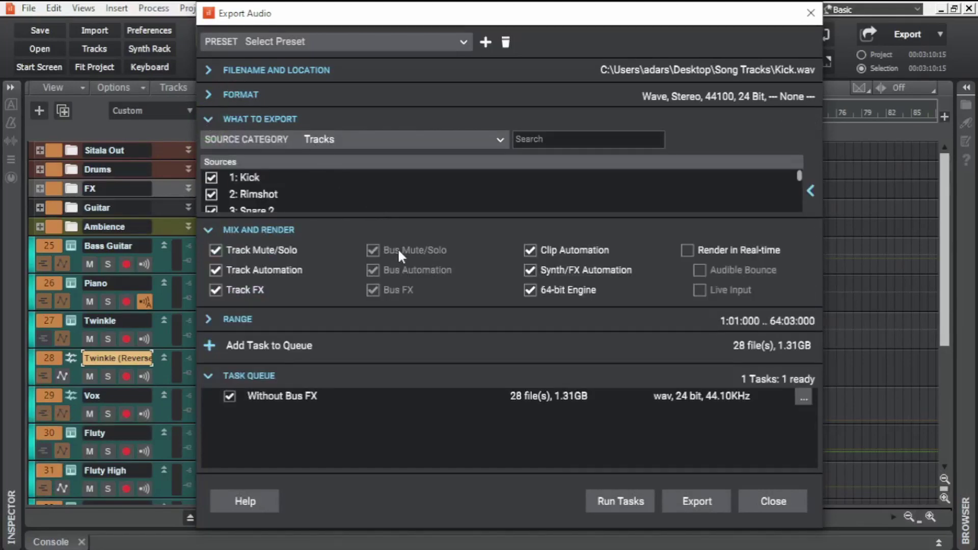
{"action": "left_click", "coordinate": [360, 141]}
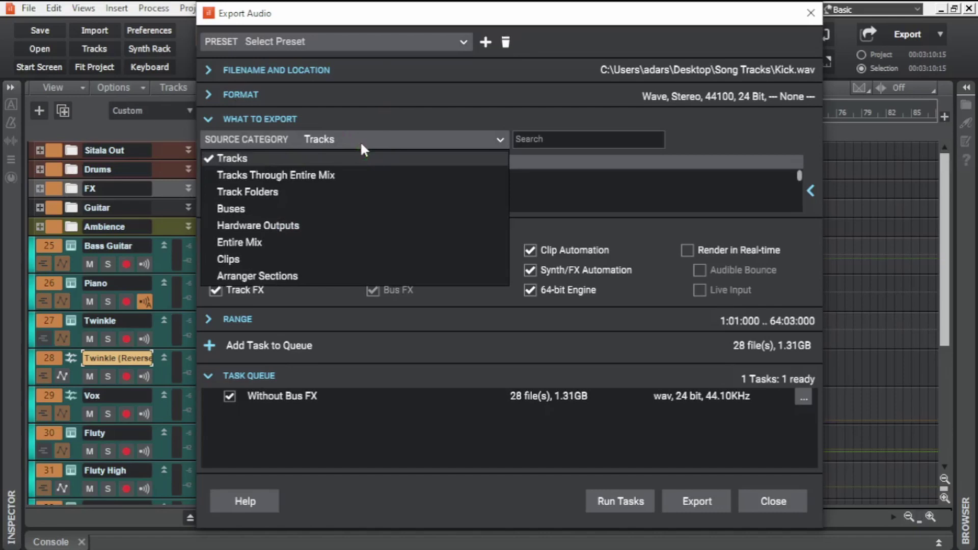
{"action": "left_click", "coordinate": [317, 175]}
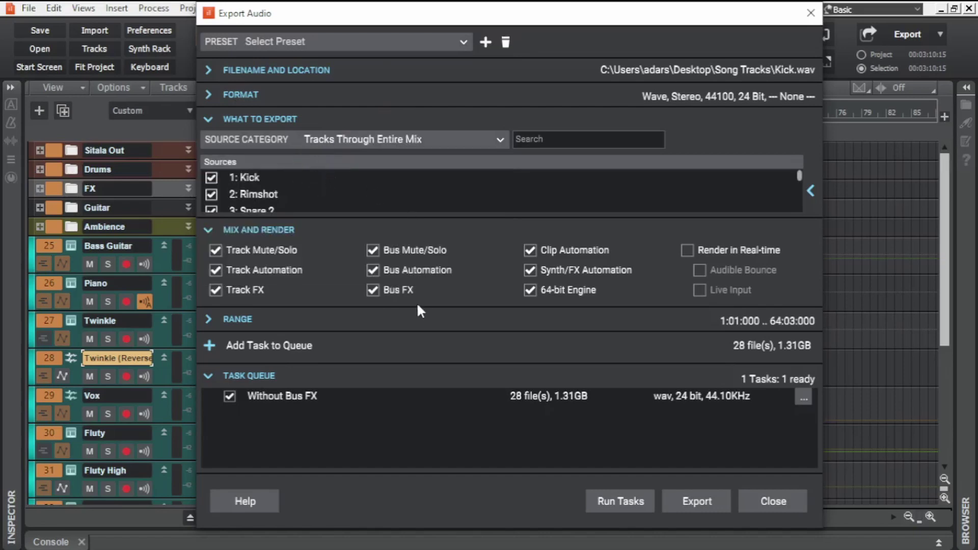
Filter the sources by "guitar" and exclude track 18, Guitar Strum.
{"action": "left_click", "coordinate": [595, 143]}
{"action": "type", "text": "guitar"}
{"action": "scroll", "coordinate": [289, 196], "scroll_direction": "down", "scroll_amount": 2}
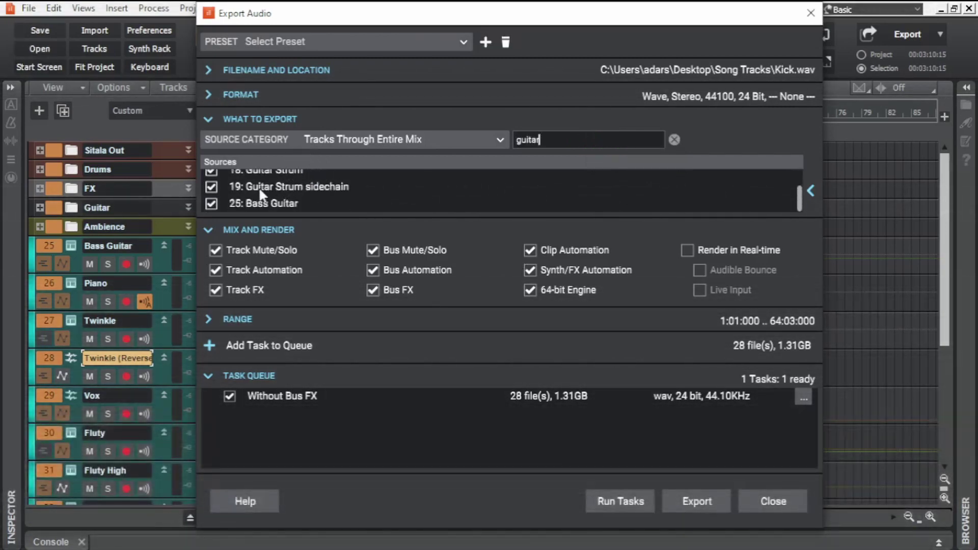
{"action": "scroll", "coordinate": [234, 191], "scroll_direction": "up", "scroll_amount": 2}
{"action": "left_click", "coordinate": [210, 195]}
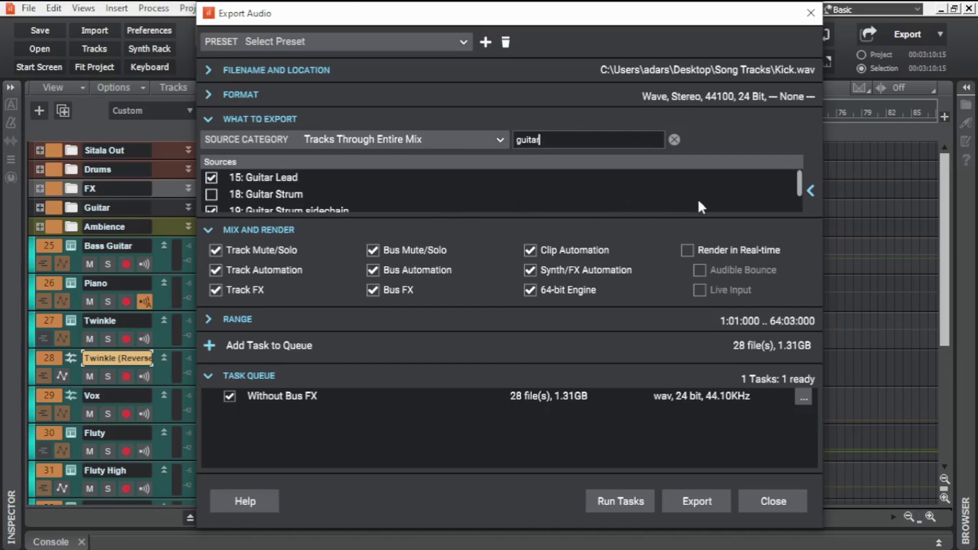
Show the list of tracks and buses in the project, look through it, and hide it again.
{"action": "left_click", "coordinate": [809, 190]}
{"action": "scroll", "coordinate": [763, 194], "scroll_direction": "up", "scroll_amount": 5}
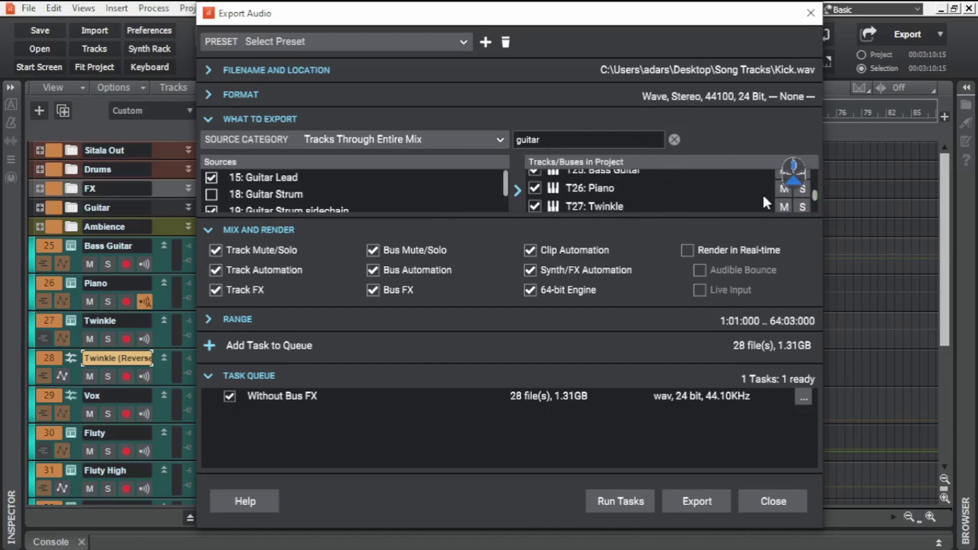
{"action": "scroll", "coordinate": [762, 194], "scroll_direction": "down", "scroll_amount": 5}
{"action": "scroll", "coordinate": [762, 194], "scroll_direction": "up", "scroll_amount": 10}
{"action": "left_click", "coordinate": [517, 191]}
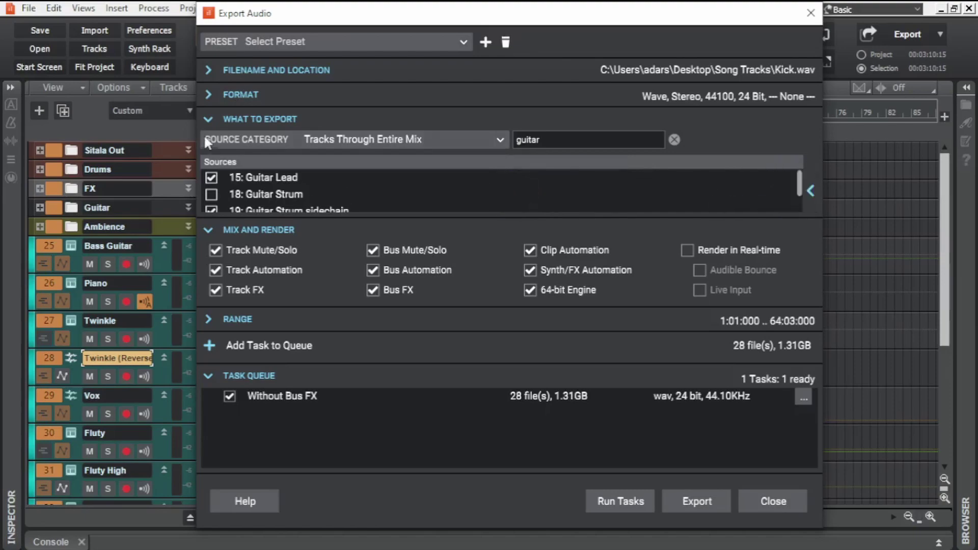
Set the export location to a new Desktop folder named Song Tracks with Bus Processing, and collapse the open settings sections.
{"action": "left_click", "coordinate": [259, 119]}
{"action": "left_click", "coordinate": [208, 70]}
{"action": "left_click", "coordinate": [810, 92]}
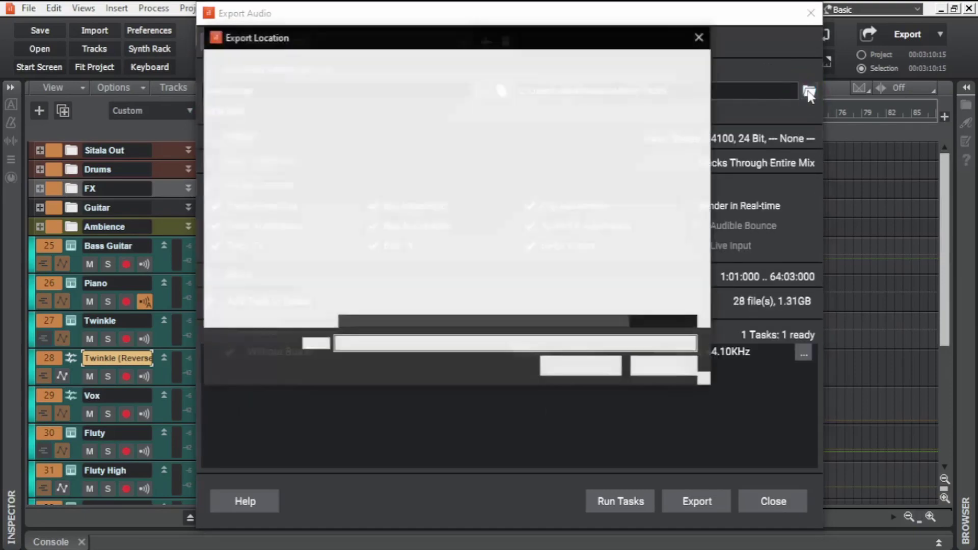
{"action": "left_click", "coordinate": [309, 92]}
{"action": "type", "text": "Song Tracks with Bus Processing"}
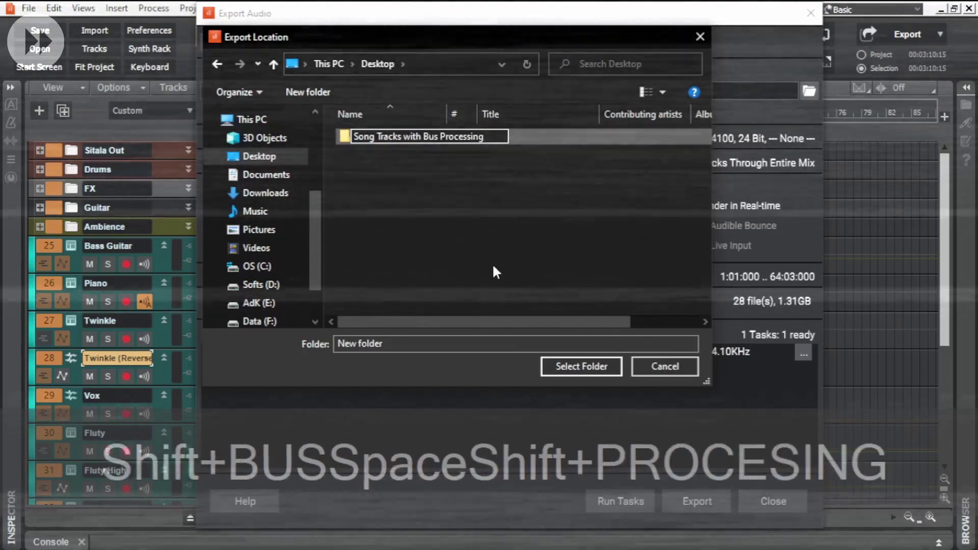
{"action": "key", "text": "Return"}
{"action": "left_click", "coordinate": [581, 366]}
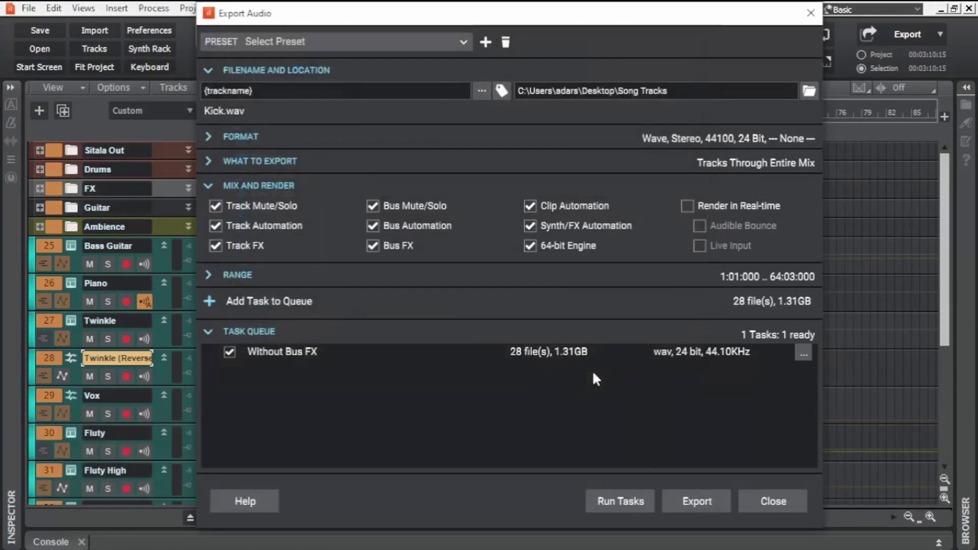
{"action": "left_click", "coordinate": [209, 70]}
{"action": "left_click", "coordinate": [209, 143]}
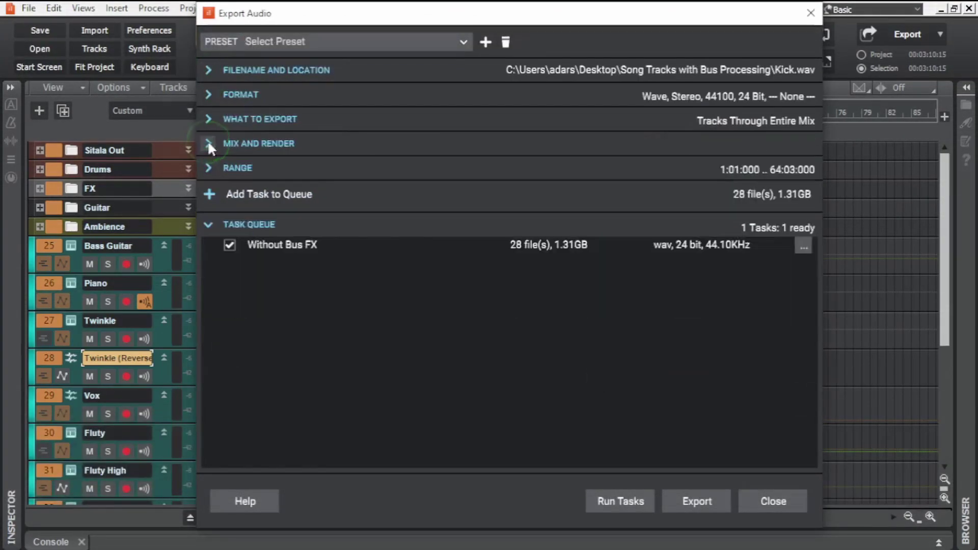
Add the current export settings to the task queue as a task named With Bus FX.
{"action": "left_click", "coordinate": [209, 196]}
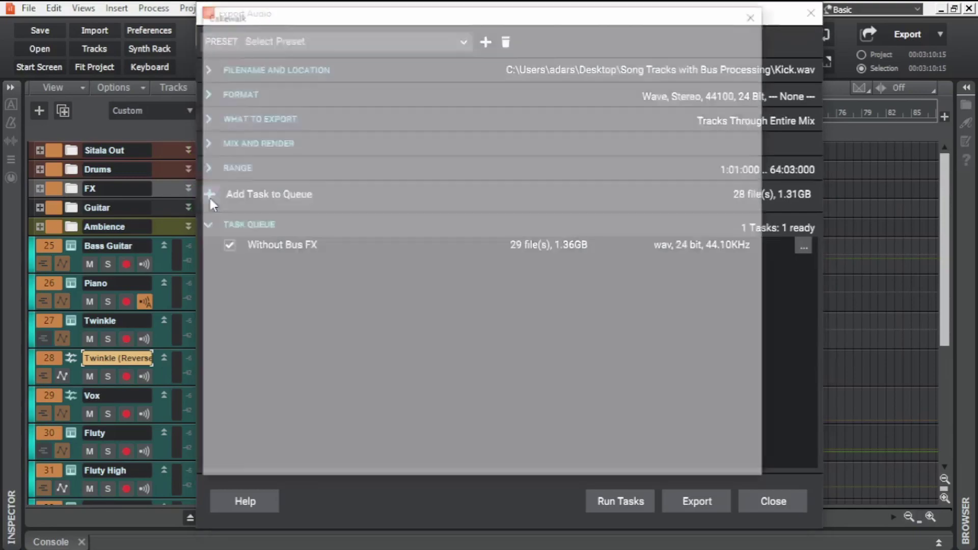
{"action": "left_click", "coordinate": [688, 466]}
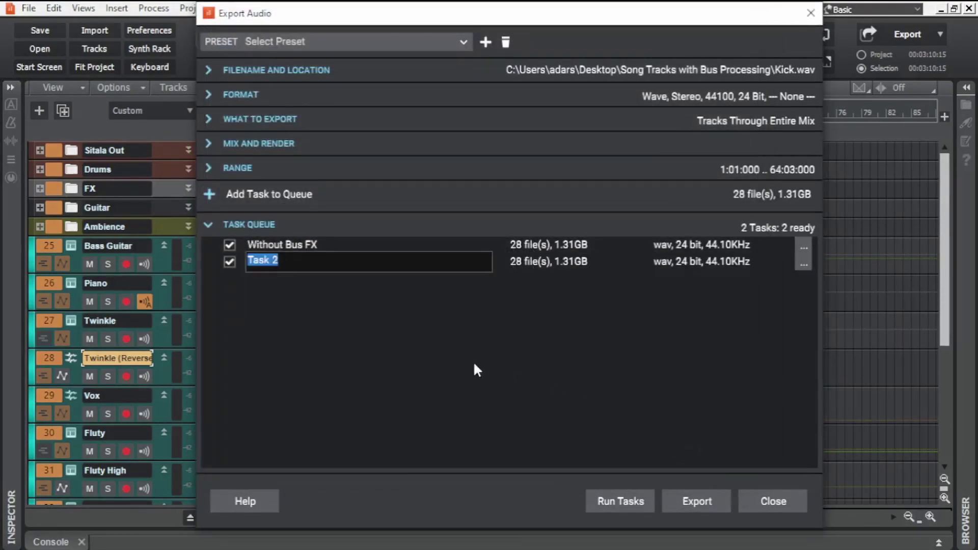
{"action": "type", "text": "With Bus FX"}
{"action": "key", "text": "Return"}
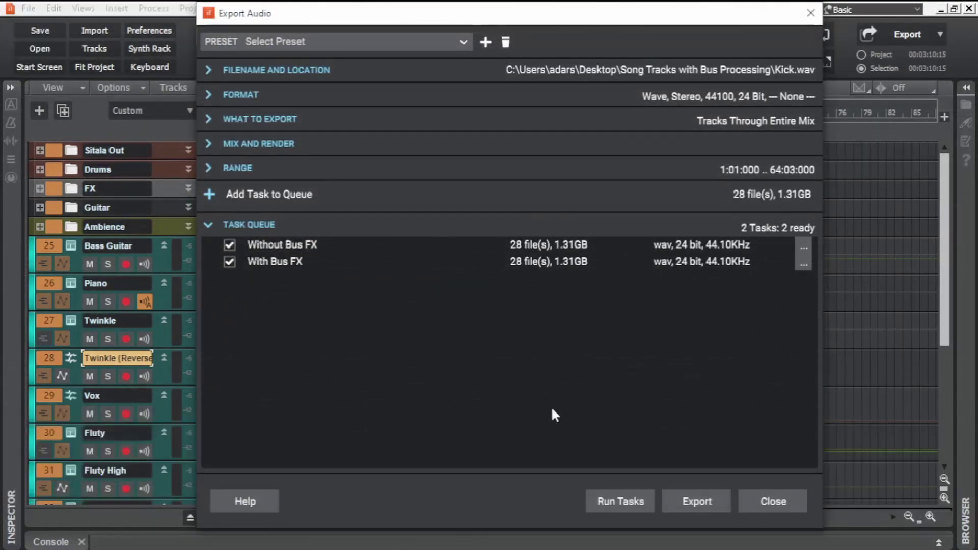
Run both queued export tasks, then close the Export Audio dialog and minimize Cakewalk to reach the desktop.
{"action": "left_click", "coordinate": [624, 501]}
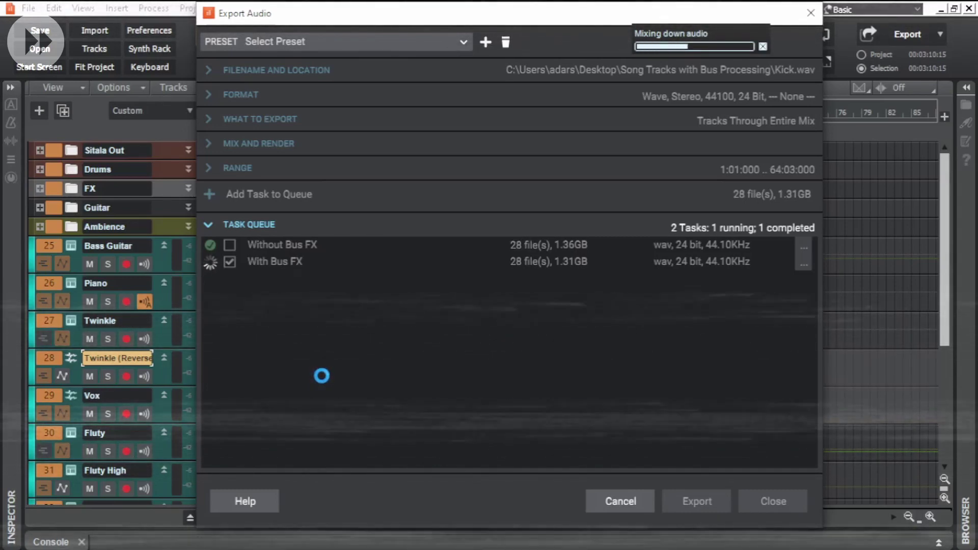
{"action": "left_click", "coordinate": [756, 503]}
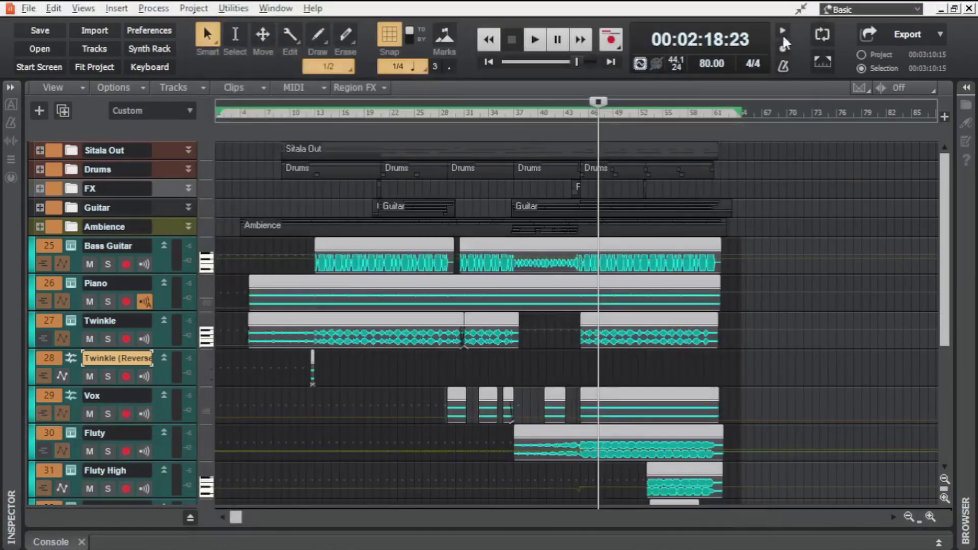
{"action": "left_click", "coordinate": [801, 11]}
{"action": "left_click", "coordinate": [888, 11]}
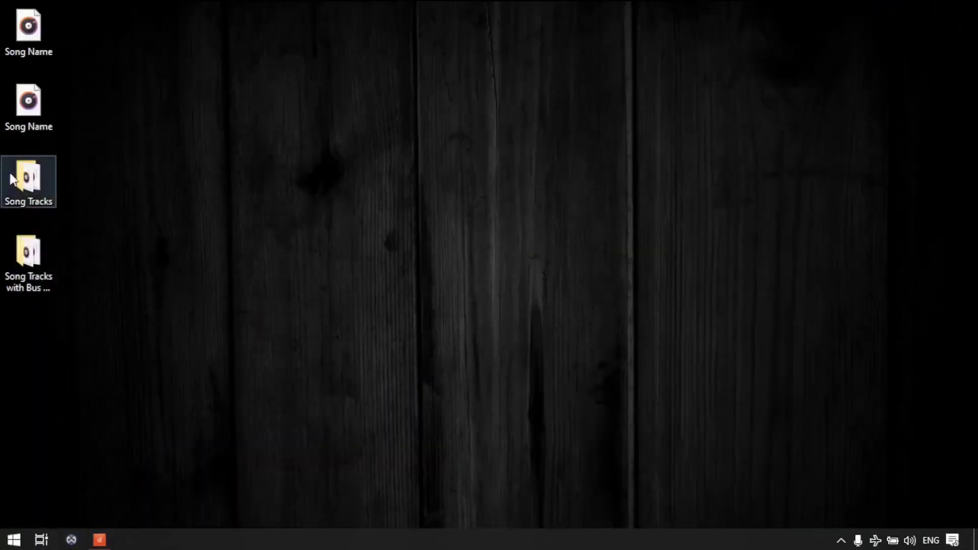
Open the Song Tracks folder on the desktop and look through the exported track files.
{"action": "double_click", "coordinate": [29, 193]}
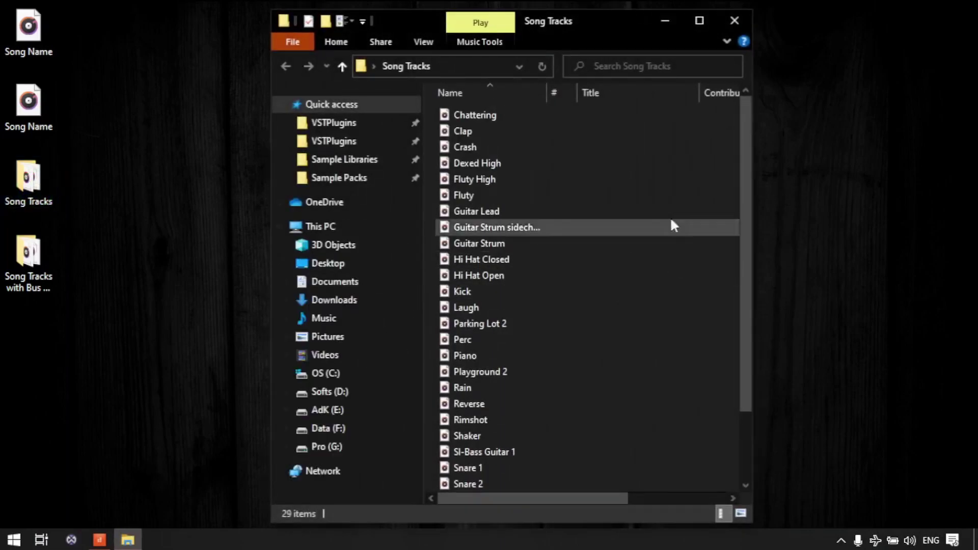
{"action": "scroll", "coordinate": [585, 306], "scroll_direction": "down", "scroll_amount": 2}
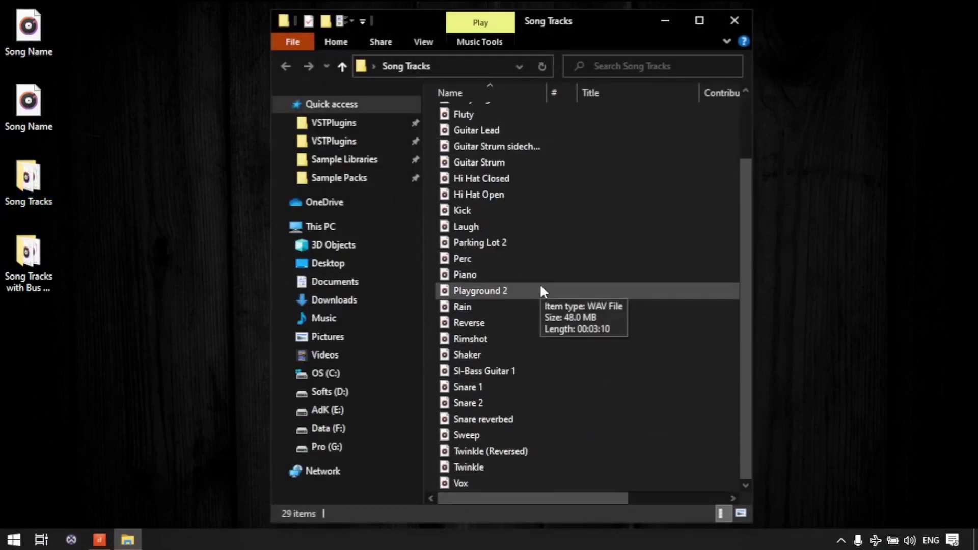
{"action": "scroll", "coordinate": [539, 283], "scroll_direction": "up", "scroll_amount": 2}
Listen to Hi Hat Closed from the Song Tracks folder at several points of the file, and close the player.
{"action": "left_click", "coordinate": [509, 259]}
{"action": "double_click", "coordinate": [509, 259]}
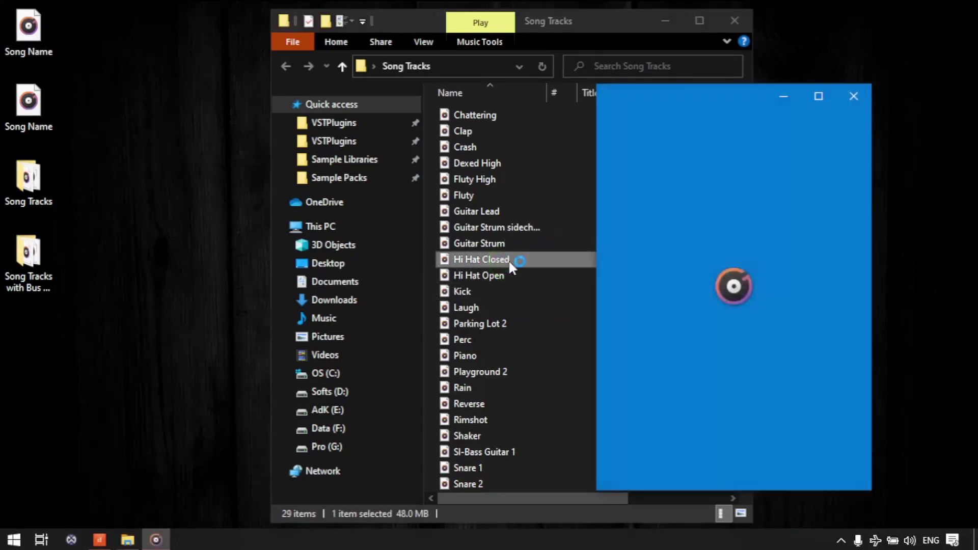
{"action": "left_click", "coordinate": [693, 479]}
{"action": "left_click", "coordinate": [709, 480]}
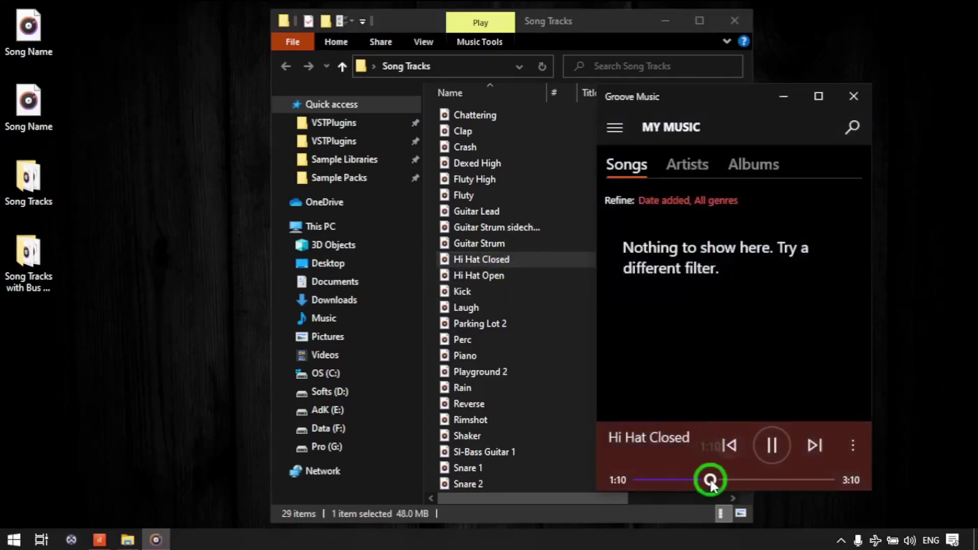
{"action": "left_click", "coordinate": [790, 479]}
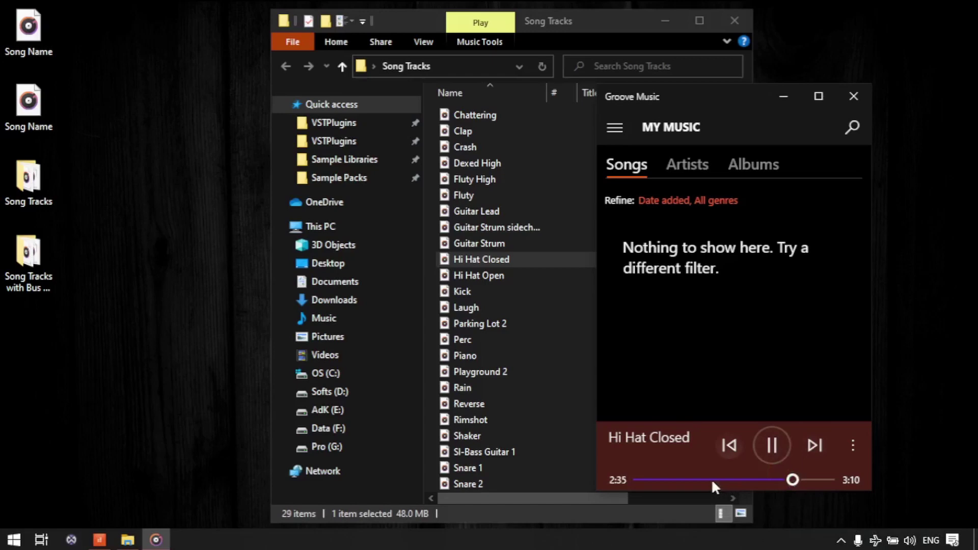
{"action": "left_click", "coordinate": [853, 97]}
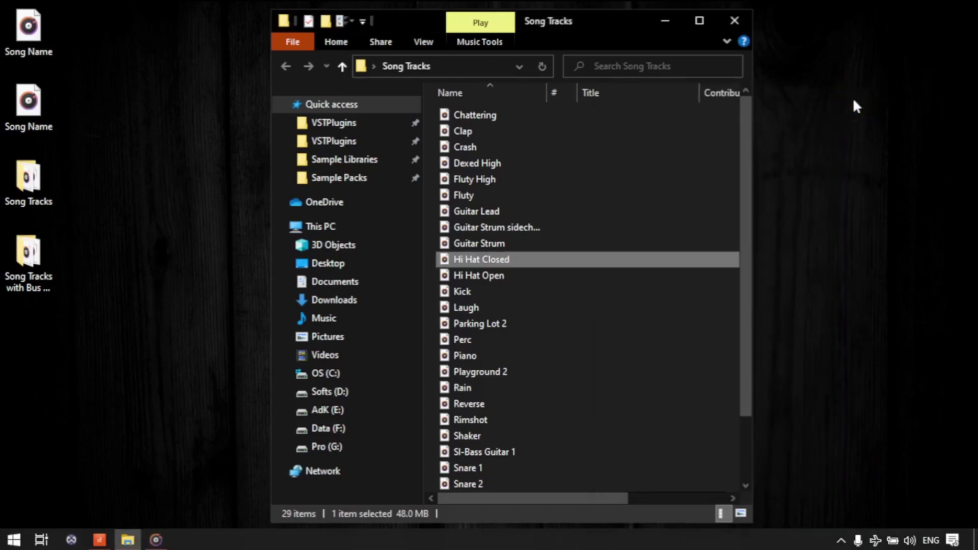
Open the Song Tracks with Bus Processing folder and listen to its Hi Hat Closed file, then close the player.
{"action": "double_click", "coordinate": [41, 257]}
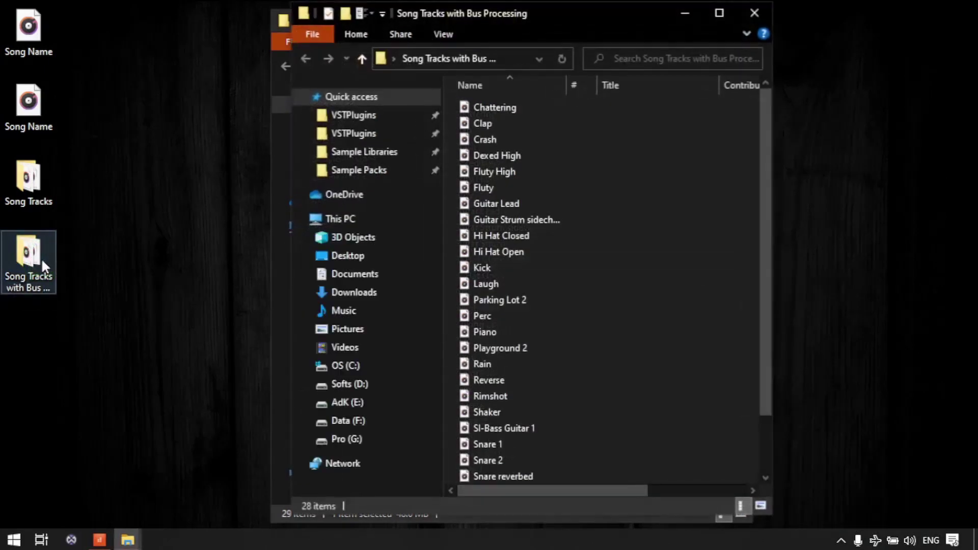
{"action": "double_click", "coordinate": [511, 237]}
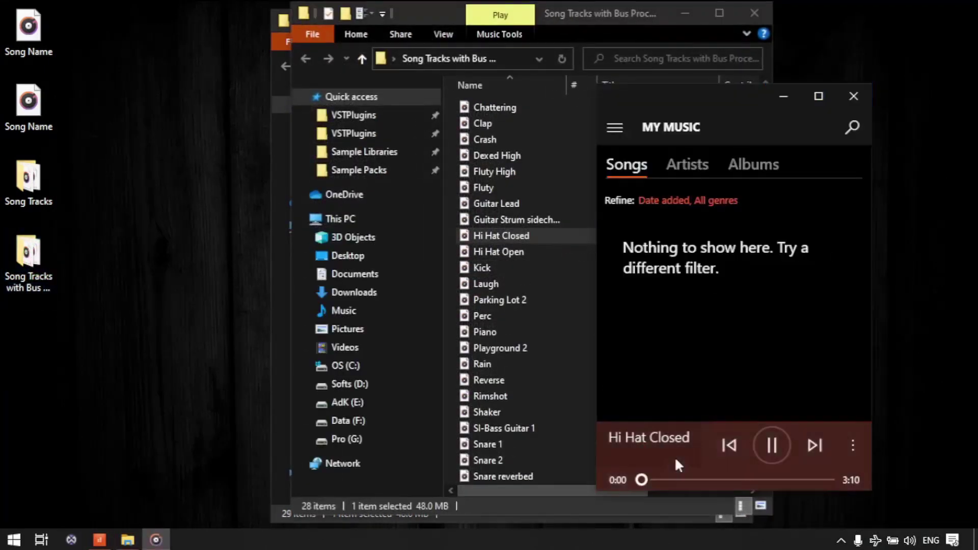
{"action": "left_click", "coordinate": [682, 480]}
{"action": "left_click", "coordinate": [697, 480]}
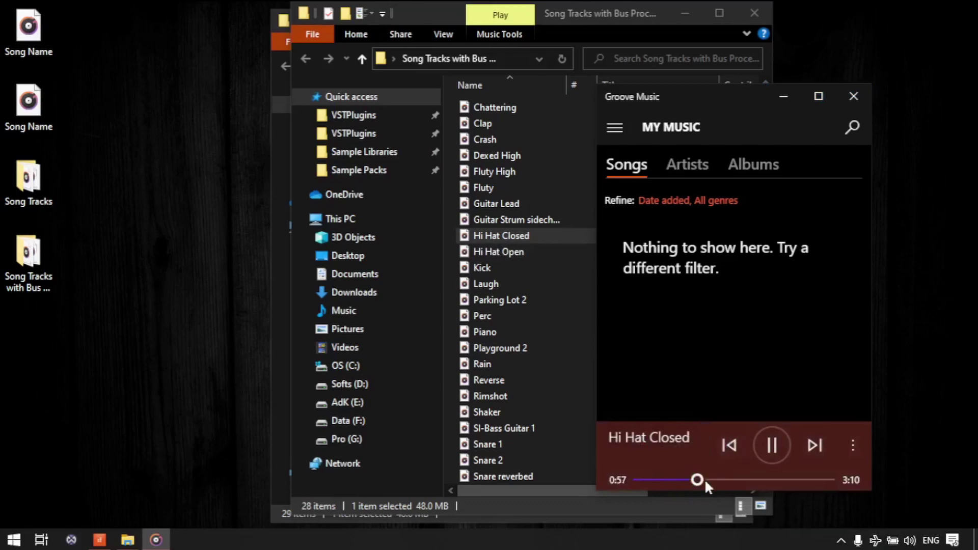
{"action": "left_click", "coordinate": [772, 445]}
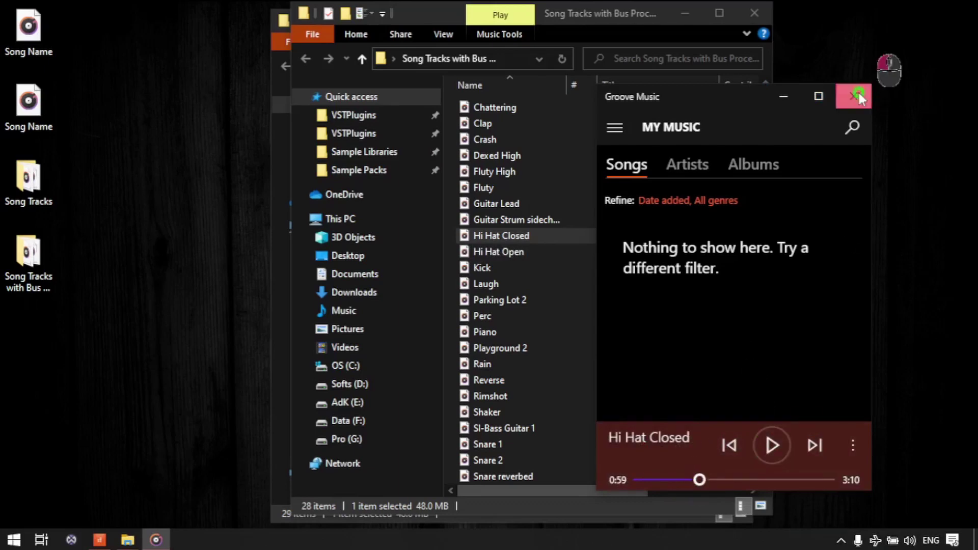
{"action": "left_click", "coordinate": [858, 95]}
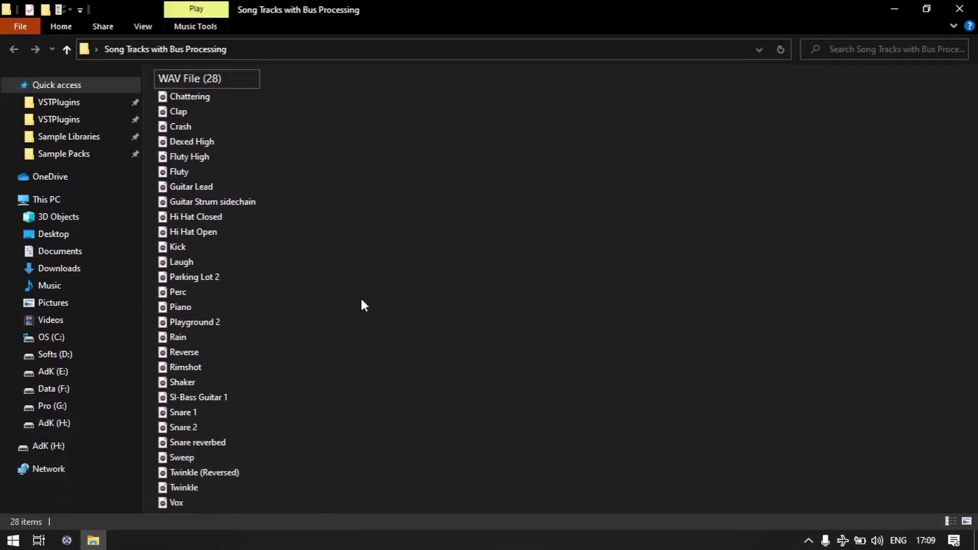
Compress all WAV files in Song Tracks with Bus Processing into a ZIP archive, keeping the suggested archive name.
{"action": "key", "text": "ctrl+a"}
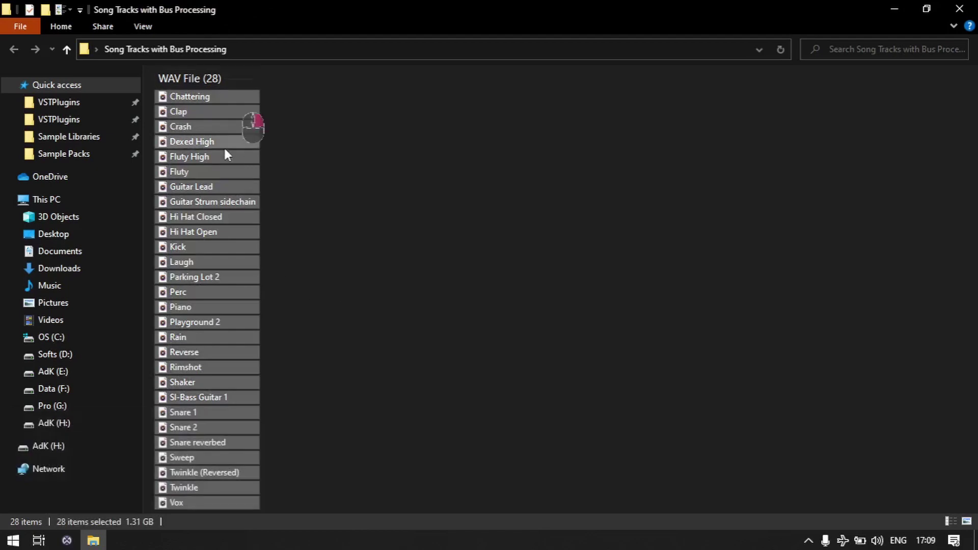
{"action": "right_click", "coordinate": [224, 150]}
{"action": "left_click", "coordinate": [96, 321]}
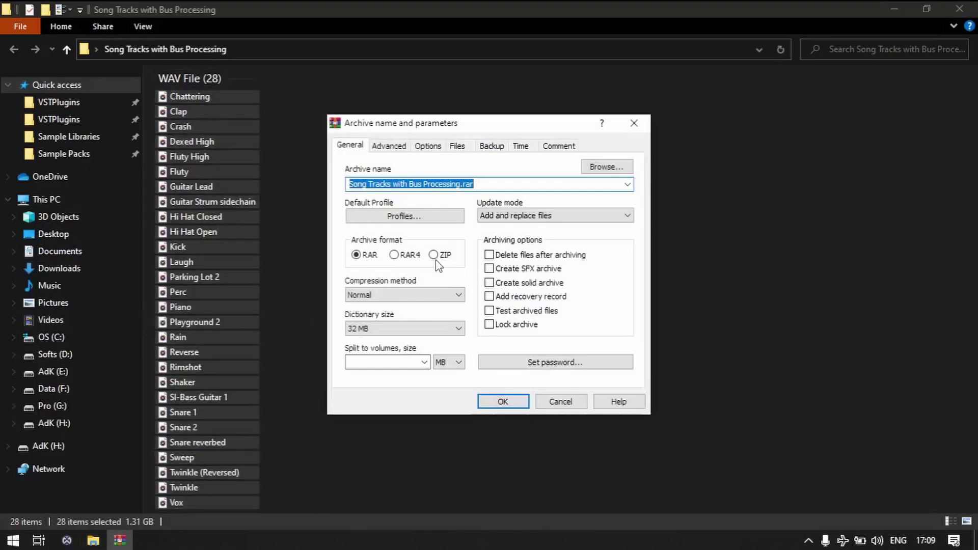
{"action": "left_click", "coordinate": [433, 254]}
{"action": "left_click", "coordinate": [502, 402]}
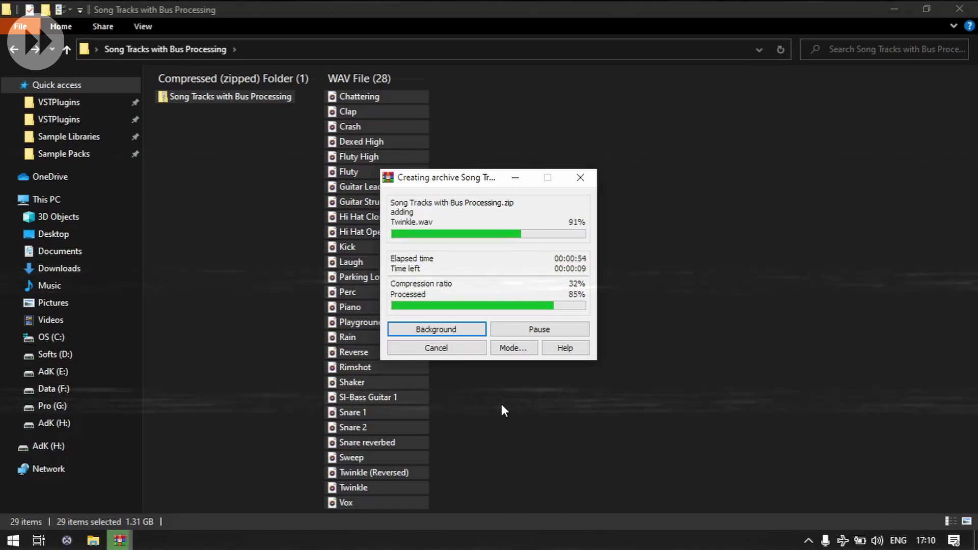
{"action": "left_click", "coordinate": [215, 134]}
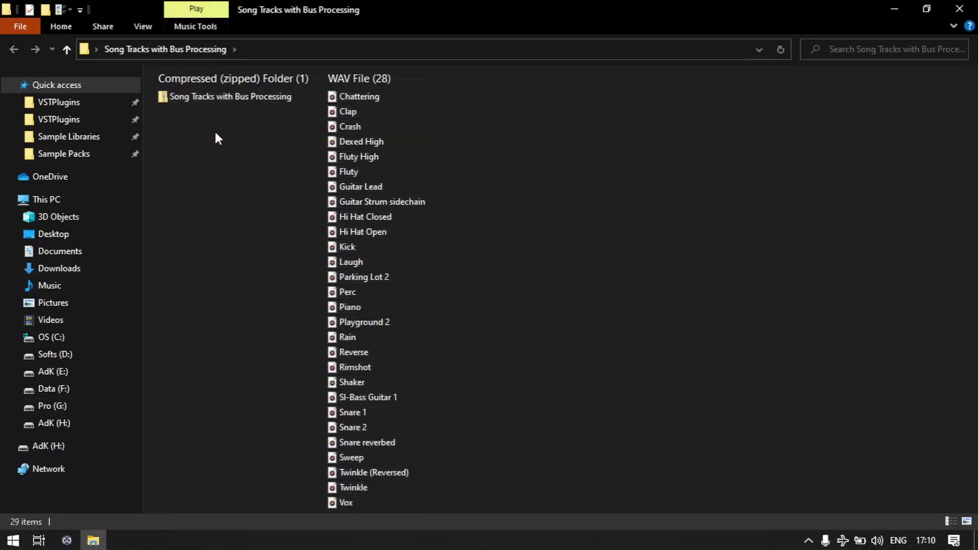
Rename the ZIP archive as Song_Em_80BPM.
{"action": "left_click_drag", "start_coordinate": [218, 138], "coordinate": [243, 102]}
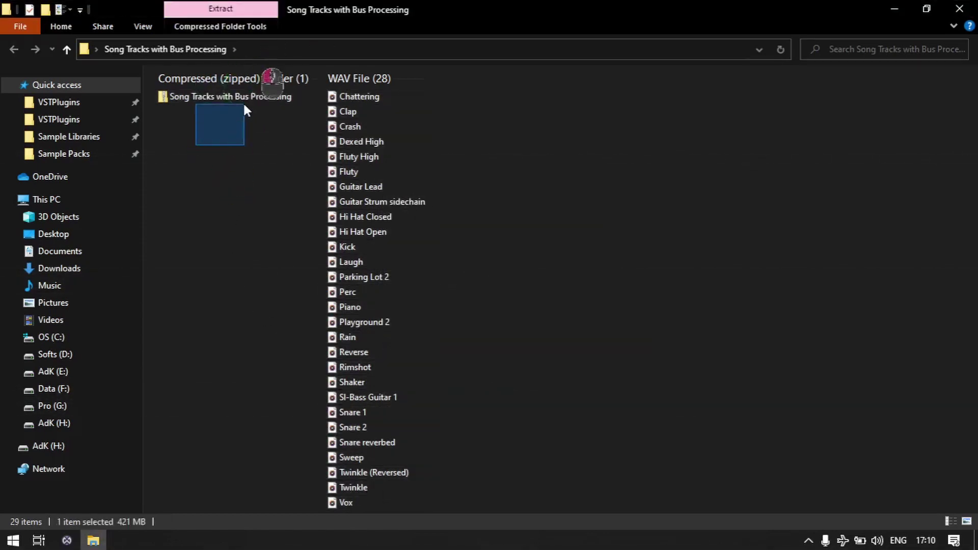
{"action": "left_click", "coordinate": [197, 99]}
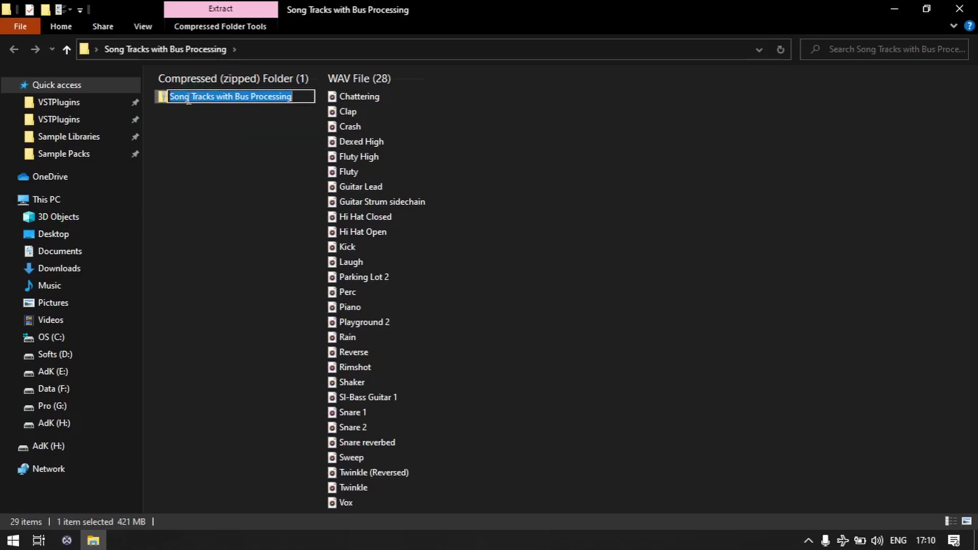
{"action": "left_click_drag", "start_coordinate": [190, 98], "coordinate": [367, 70]}
{"action": "type", "text": "_"}
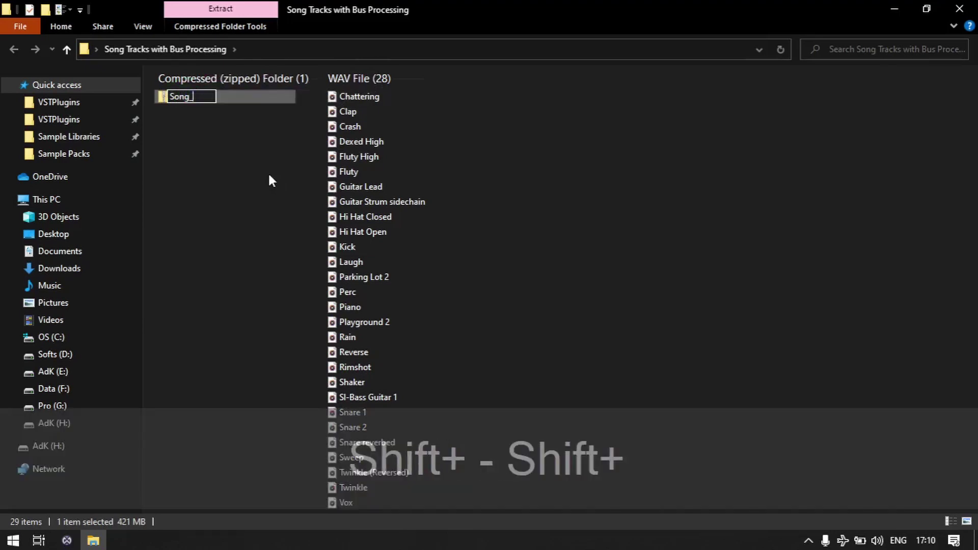
{"action": "type", "text": "Em_80BPM"}
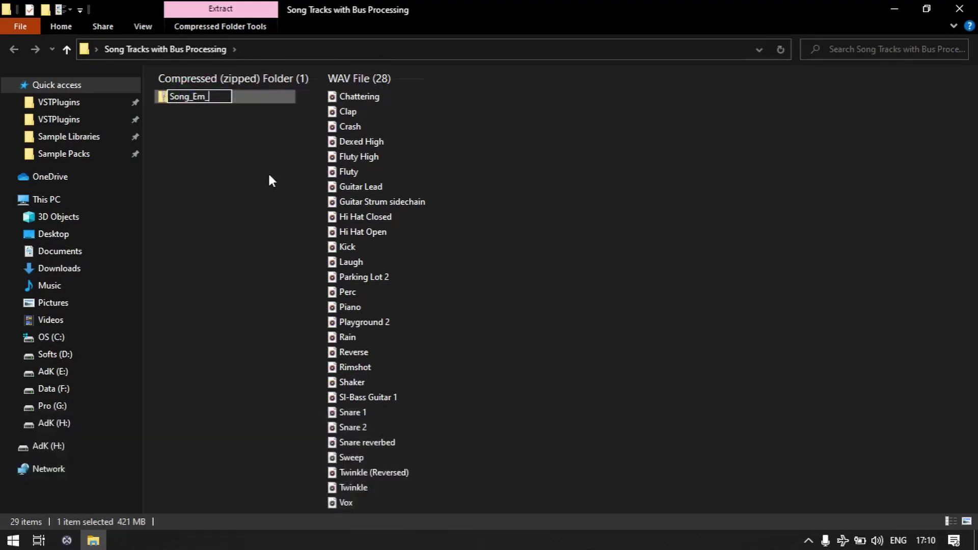
{"action": "key", "text": "Return"}
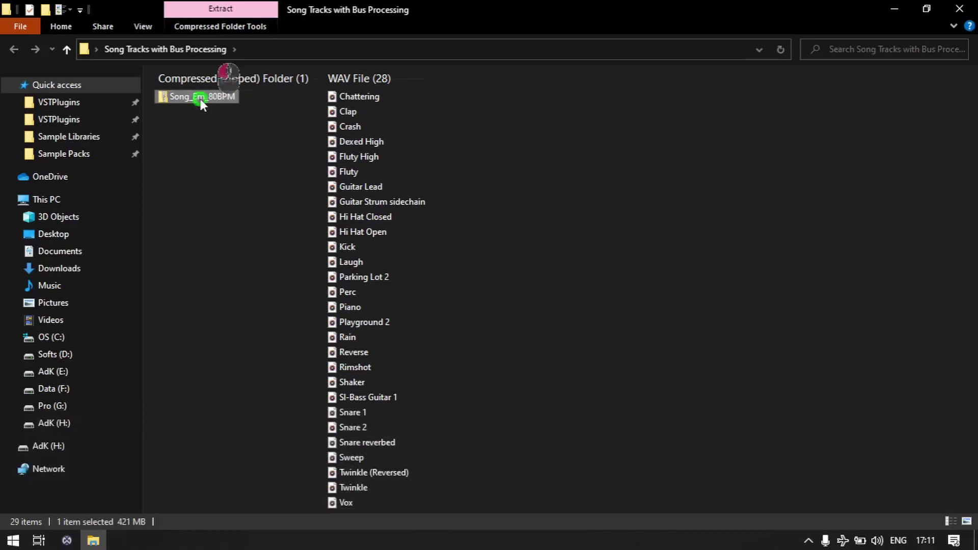
{"action": "left_click", "coordinate": [199, 101]}
{"action": "left_click_drag", "start_coordinate": [193, 98], "coordinate": [203, 102]}
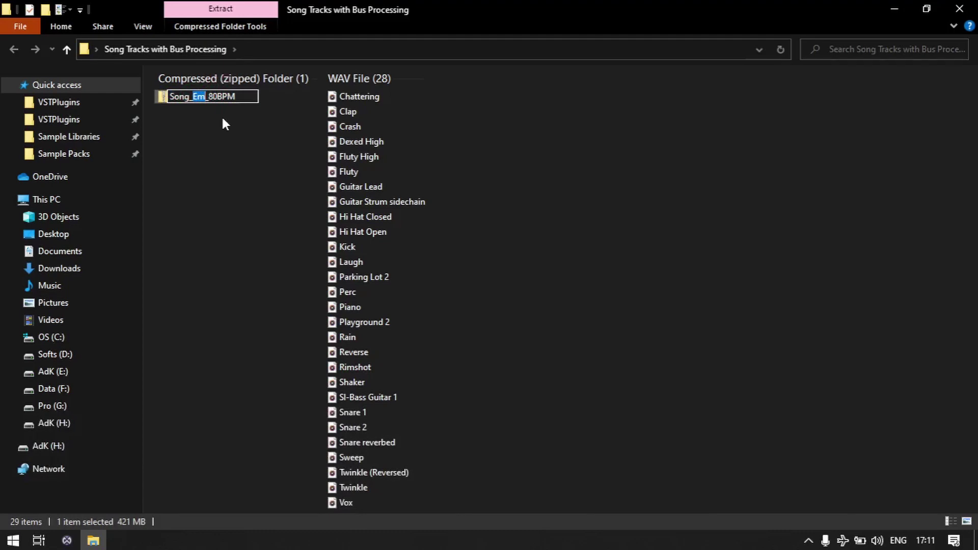
{"action": "left_click", "coordinate": [221, 118]}
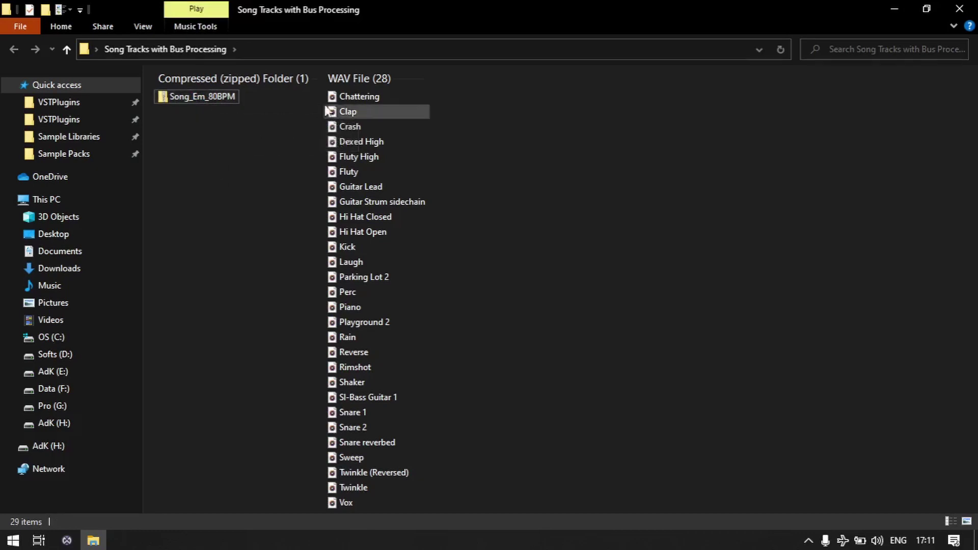
Import all 28 WAV files from the folder into the Waveform edit Collaborator Edit 1 at Bar 1, each on its own track.
{"action": "left_click_drag", "start_coordinate": [454, 94], "coordinate": [317, 517]}
{"action": "double_click", "coordinate": [442, 20]}
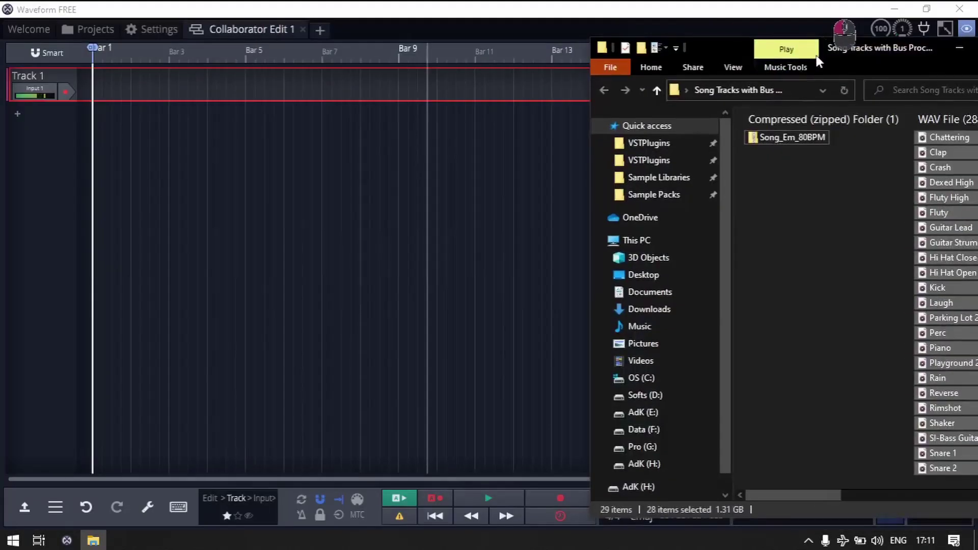
{"action": "left_click_drag", "start_coordinate": [830, 137], "coordinate": [109, 92]}
{"action": "left_click", "coordinate": [506, 306]}
Play the imported stems in Waveform from about Bar 33 and stop playback.
{"action": "scroll", "coordinate": [349, 204], "scroll_direction": "down", "scroll_amount": 5}
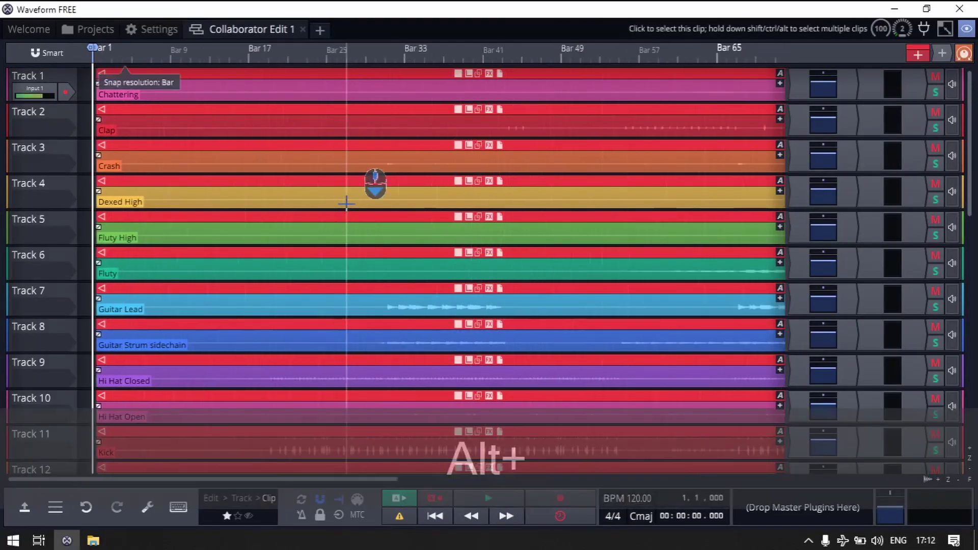
{"action": "left_click_drag", "start_coordinate": [306, 44], "coordinate": [262, 49]}
{"action": "key", "text": "space"}
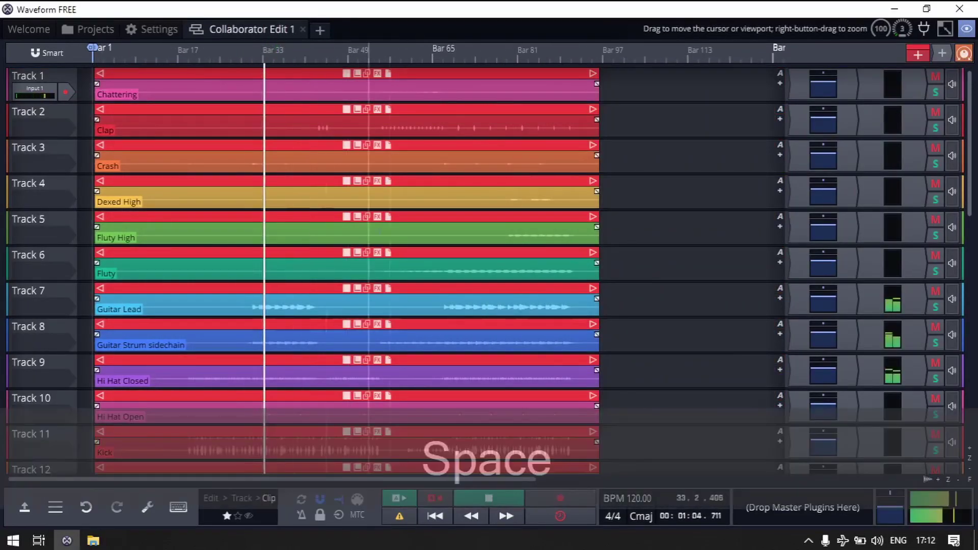
{"action": "scroll", "coordinate": [650, 299], "scroll_direction": "down", "scroll_amount": 3}
{"action": "key", "text": "space"}
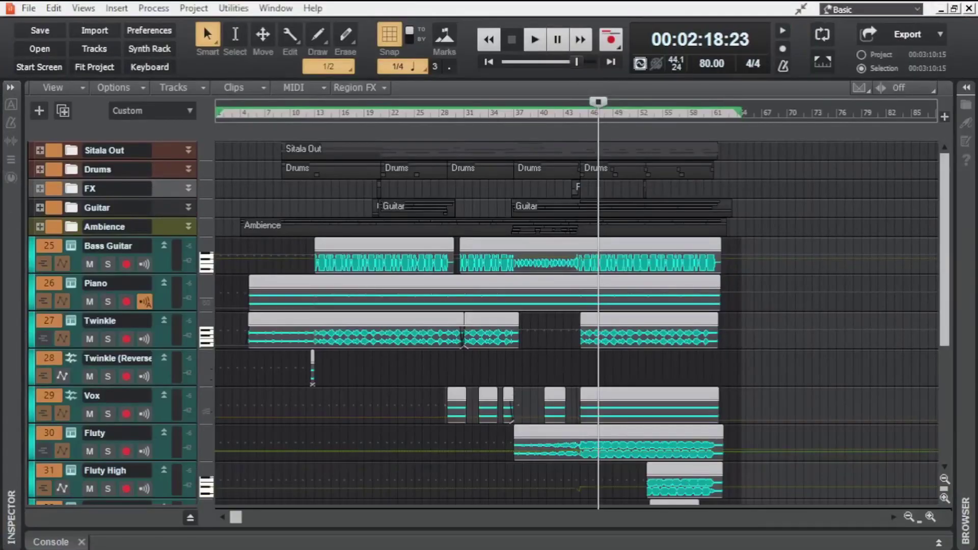
Switch to Cakewalk, open the Console and widen the bus section to show every bus from Master to Ambience.
{"action": "left_click", "coordinate": [51, 542]}
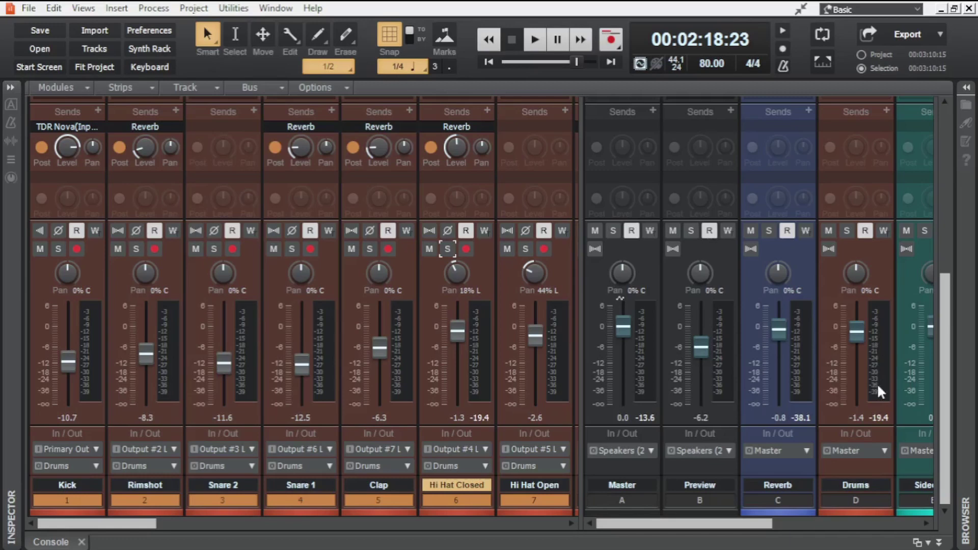
{"action": "left_click_drag", "start_coordinate": [578, 253], "coordinate": [332, 251]}
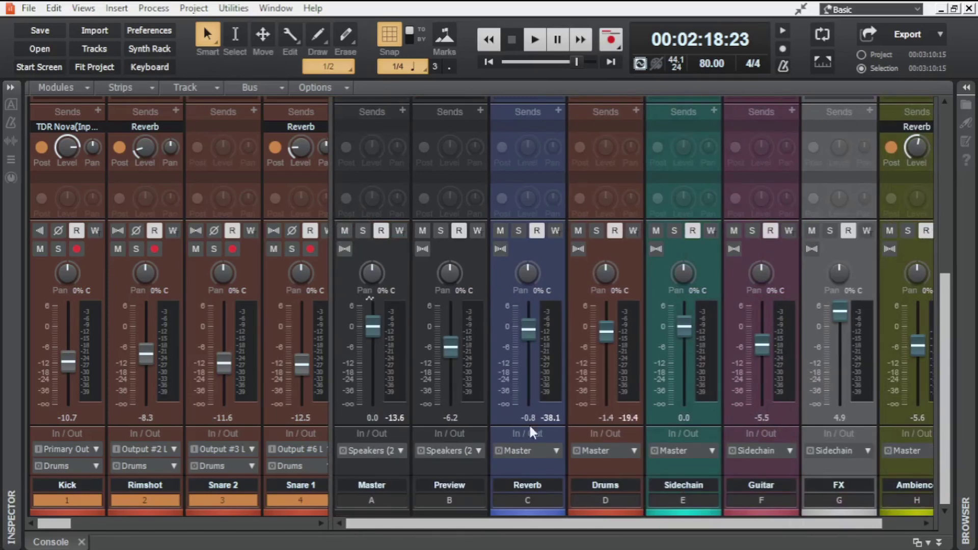
{"action": "left_click_drag", "start_coordinate": [331, 288], "coordinate": [167, 277]}
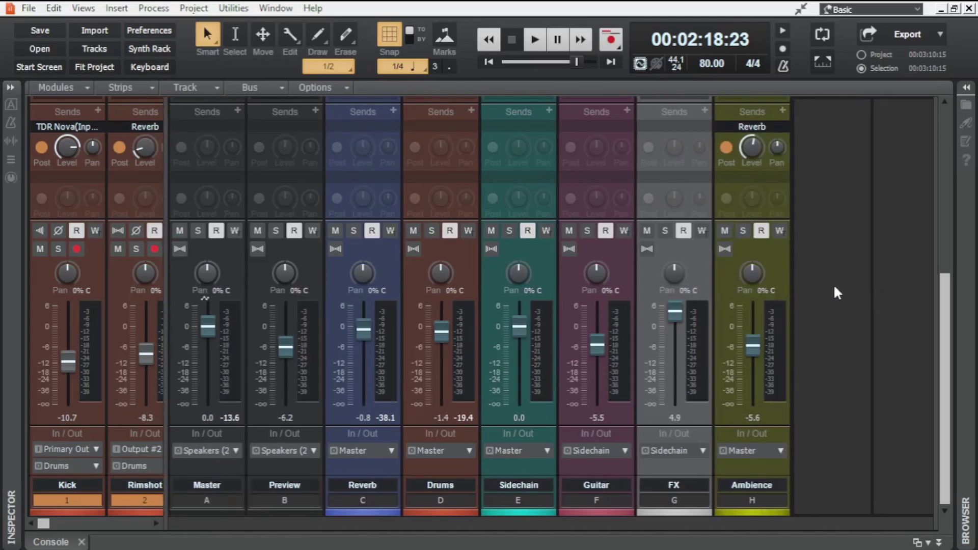
Close the Console, open the advanced audio export settings and set the export location to a new Desktop folder named Song Stems.
{"action": "key", "text": "d"}
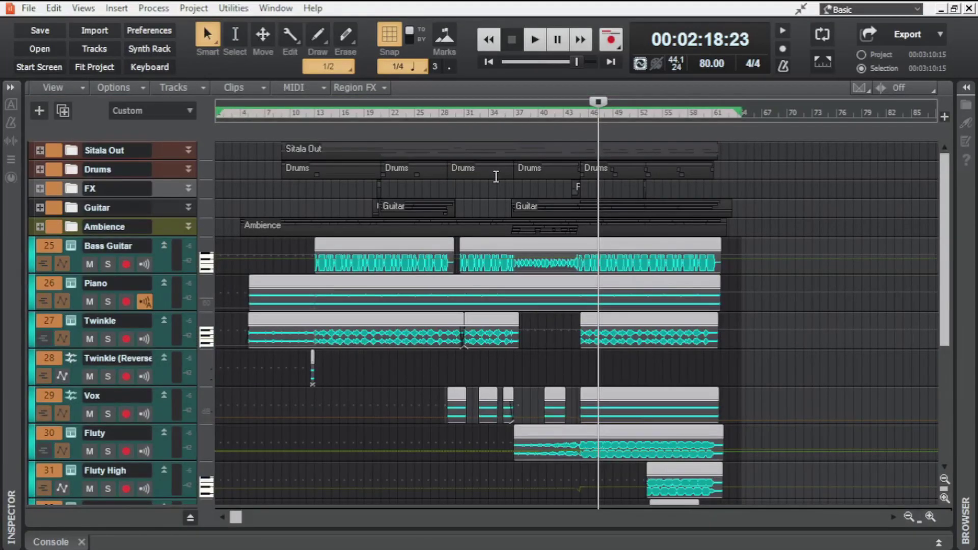
{"action": "left_click", "coordinate": [917, 35]}
{"action": "left_click", "coordinate": [918, 134]}
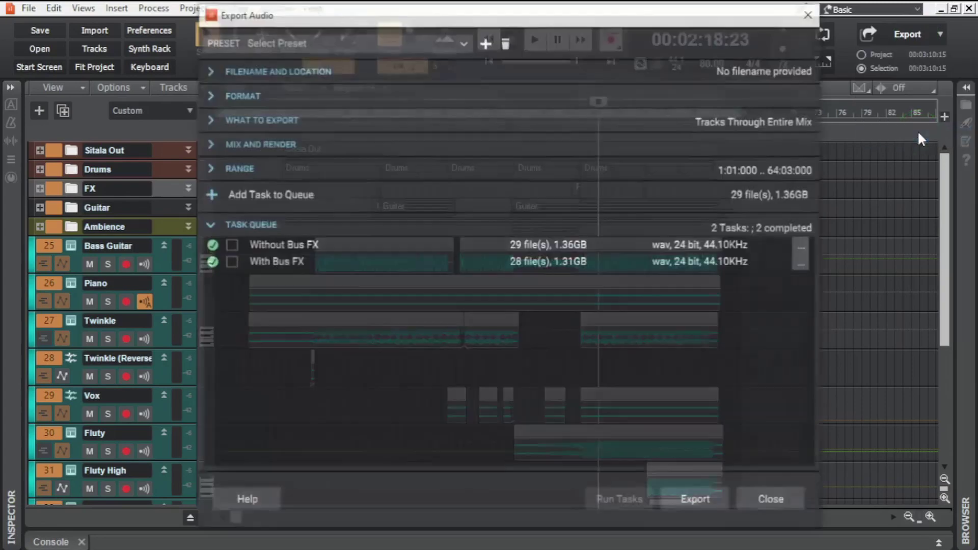
{"action": "left_click", "coordinate": [210, 69]}
{"action": "left_click", "coordinate": [810, 91]}
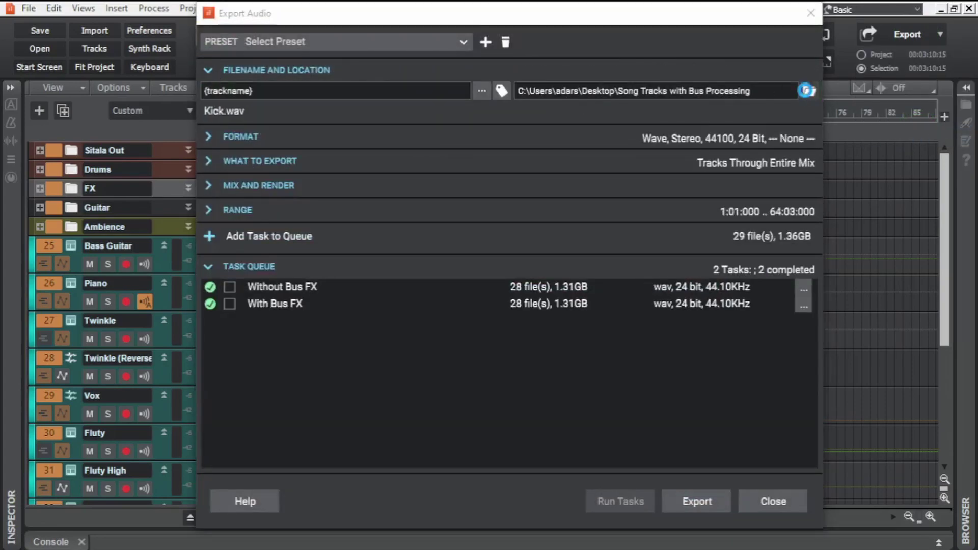
{"action": "left_click", "coordinate": [307, 92]}
{"action": "type", "text": "Song Stems"}
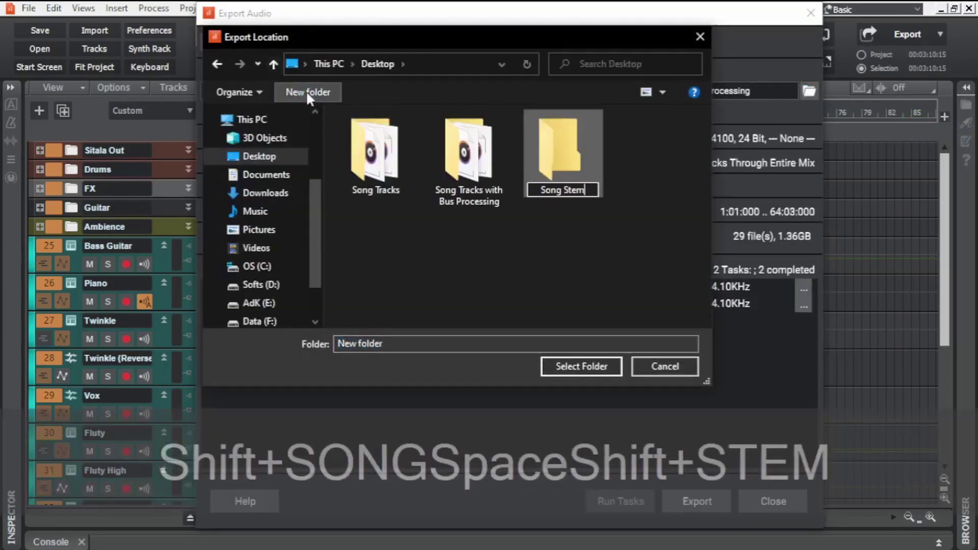
{"action": "key", "text": "Return"}
{"action": "key", "text": "Return"}
{"action": "left_click", "coordinate": [208, 71]}
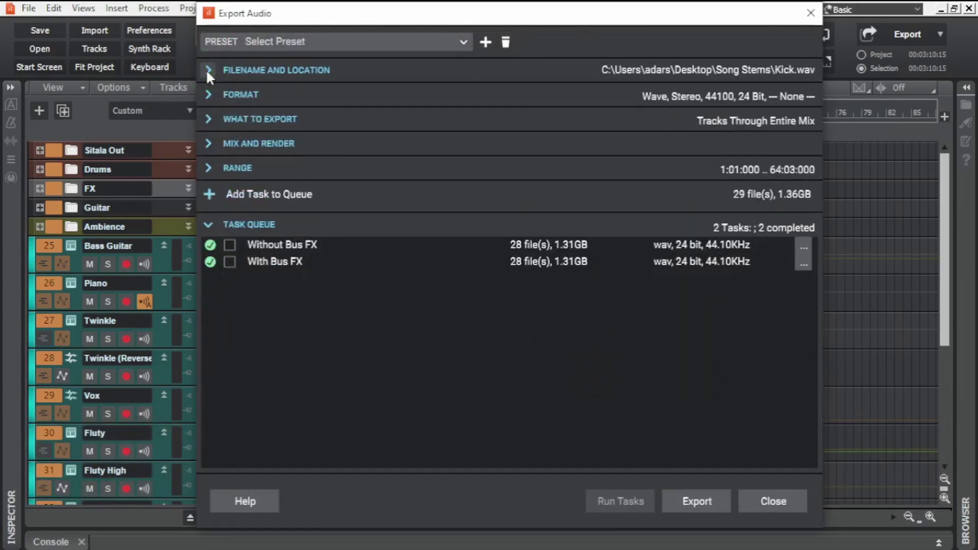
Set the export source category to Buses and leave only the Drums and Guitar buses included.
{"action": "left_click", "coordinate": [209, 118]}
{"action": "left_click", "coordinate": [358, 140]}
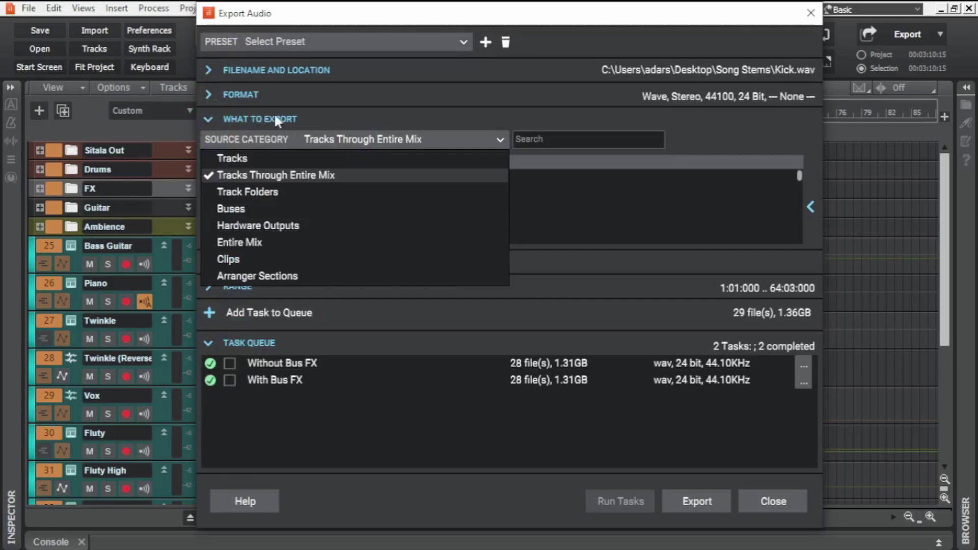
{"action": "left_click", "coordinate": [260, 209]}
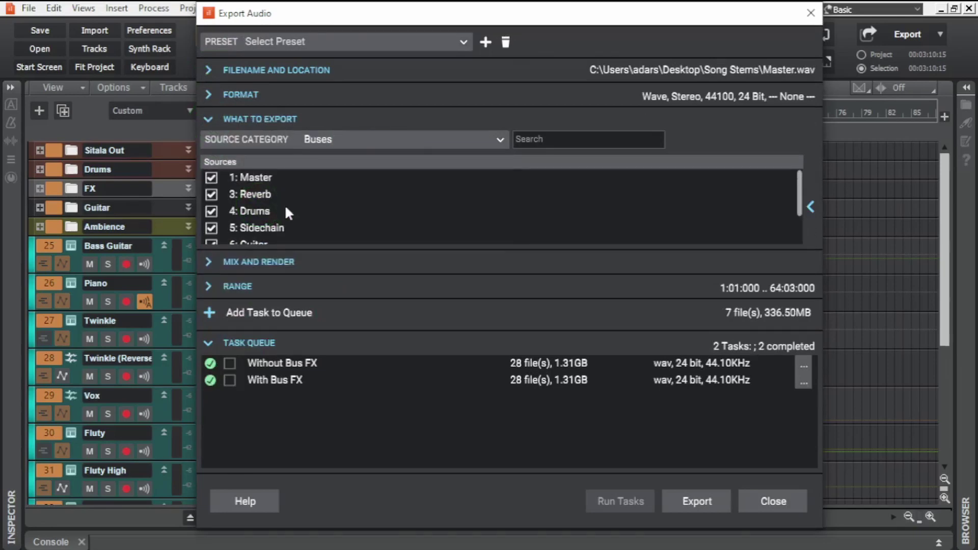
{"action": "scroll", "coordinate": [249, 194], "scroll_direction": "down", "scroll_amount": 3}
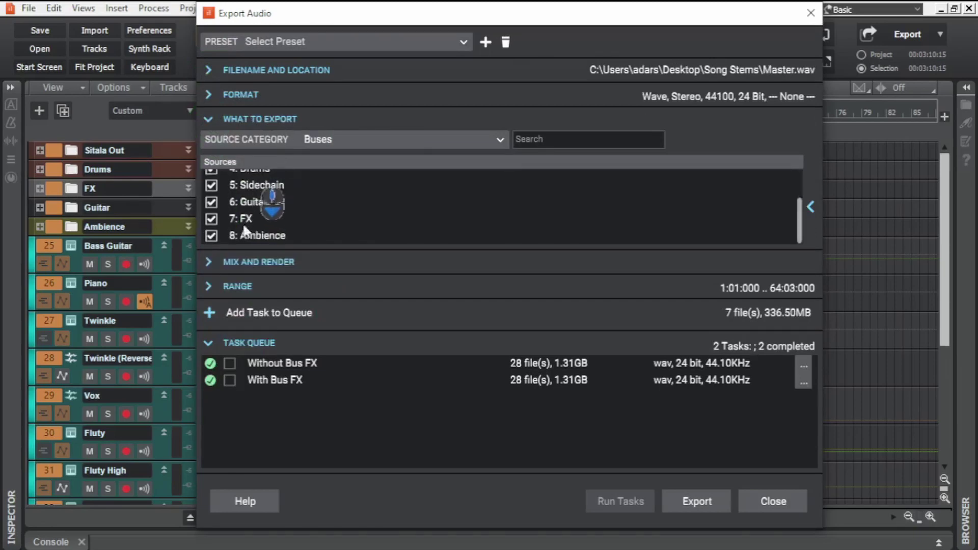
{"action": "left_click", "coordinate": [212, 234]}
{"action": "left_click", "coordinate": [211, 219]}
{"action": "scroll", "coordinate": [214, 204], "scroll_direction": "up", "scroll_amount": 3}
{"action": "left_click", "coordinate": [212, 228]}
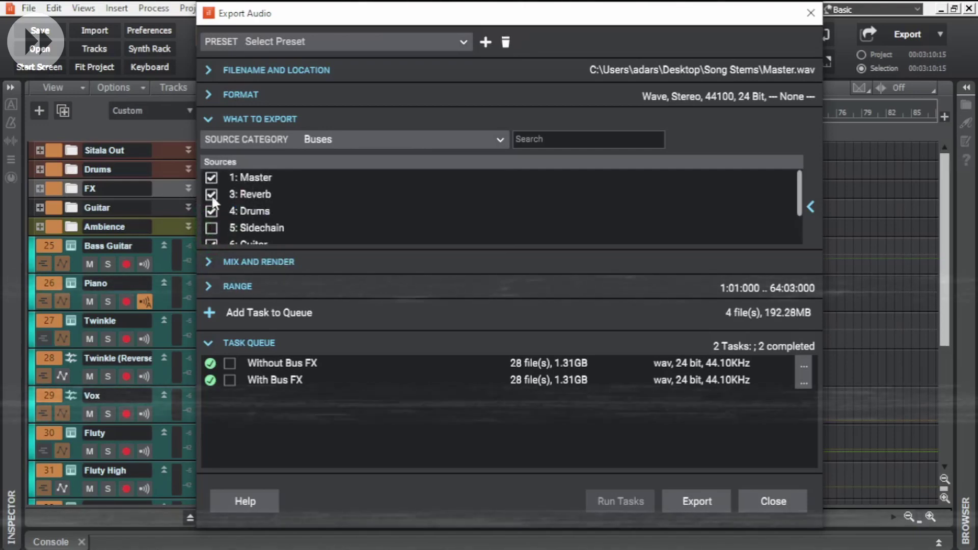
{"action": "left_click", "coordinate": [211, 194]}
{"action": "left_click", "coordinate": [212, 179]}
{"action": "scroll", "coordinate": [209, 175], "scroll_direction": "down", "scroll_amount": 3}
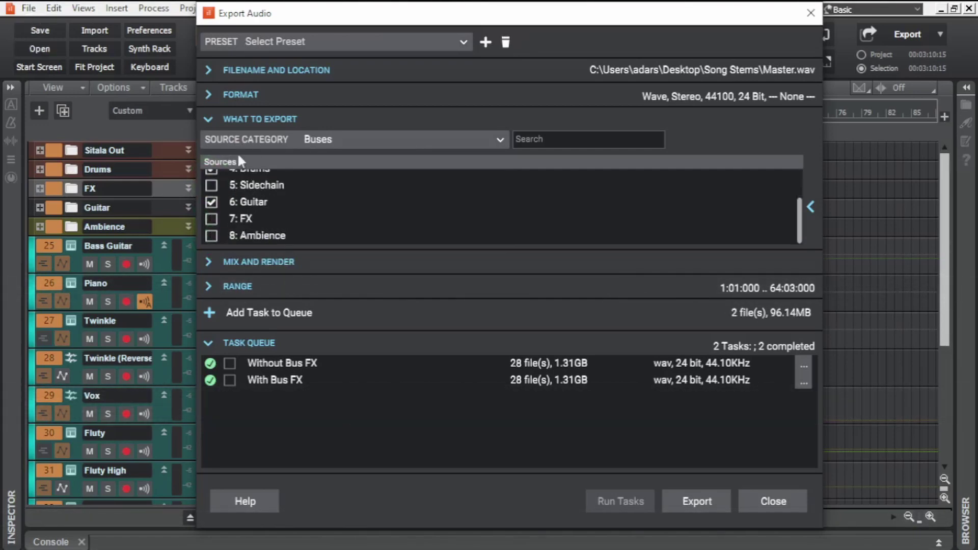
{"action": "left_click", "coordinate": [208, 118]}
Review the Mix and Render options, then export the Drums and Guitar buses as separate WAV files.
{"action": "left_click", "coordinate": [209, 144]}
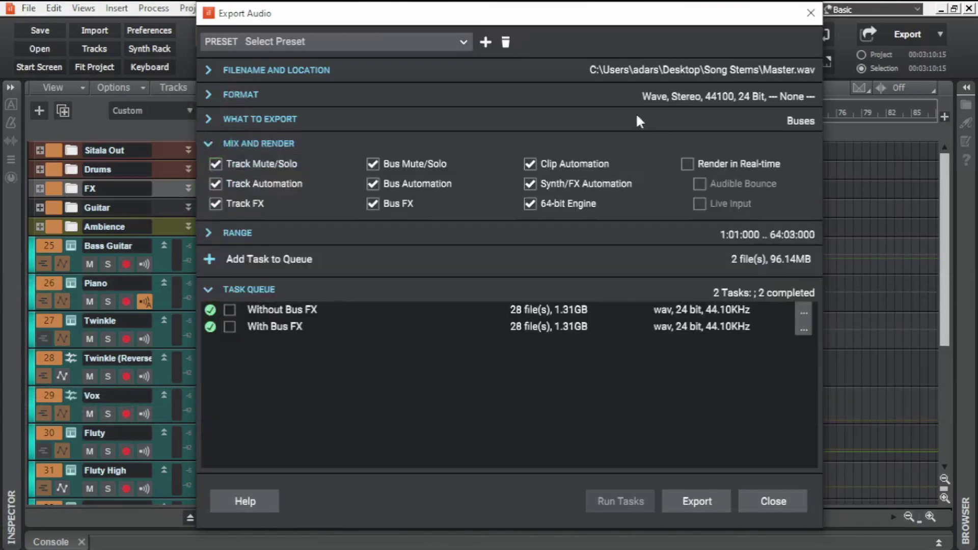
{"action": "left_click", "coordinate": [210, 144]}
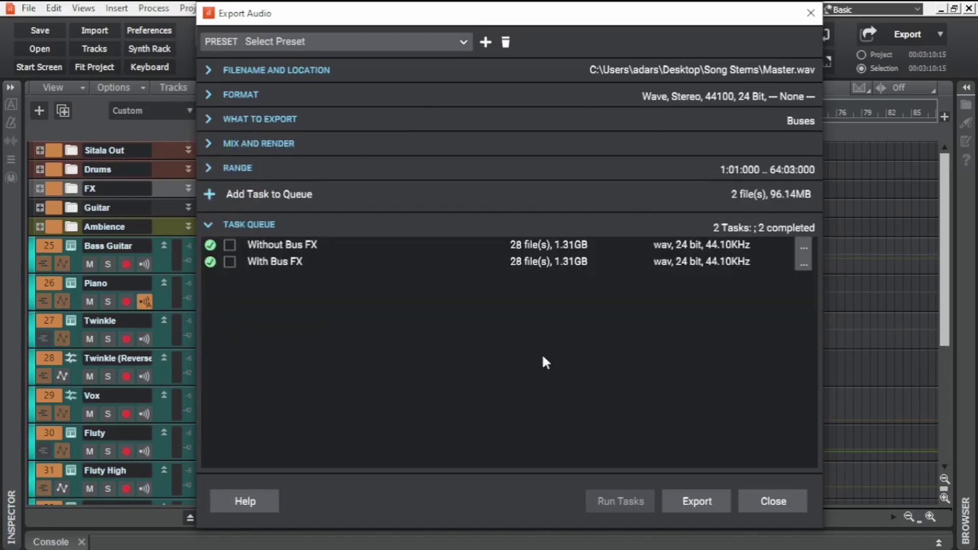
{"action": "left_click", "coordinate": [714, 503]}
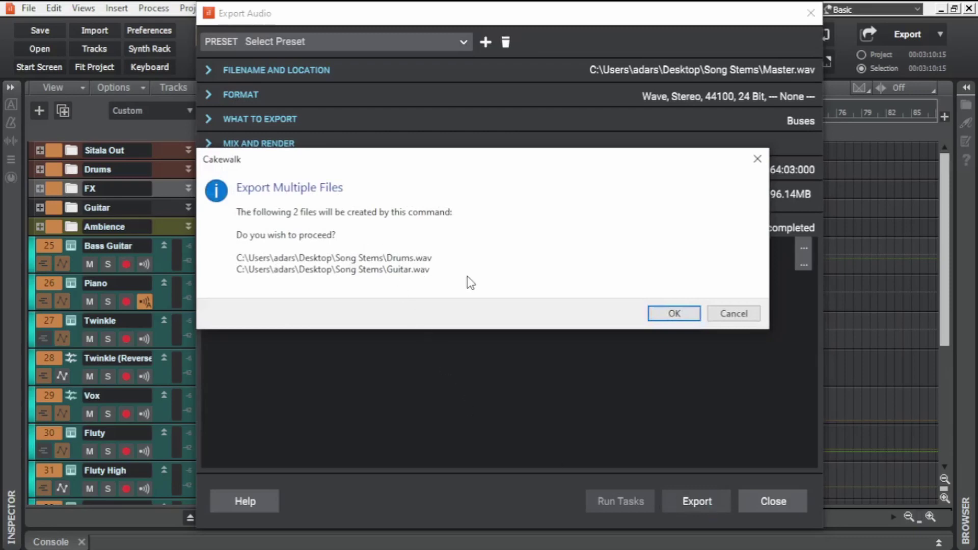
{"action": "left_click", "coordinate": [681, 309]}
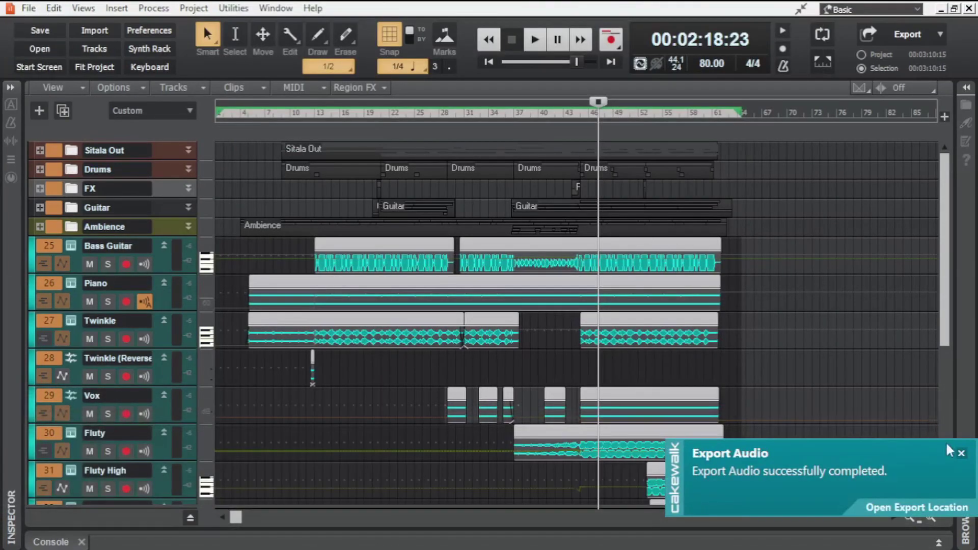
Dismiss the export notification, leave full screen, minimize Cakewalk and open the Song Stems folder on the Desktop.
{"action": "left_click", "coordinate": [961, 453]}
{"action": "left_click", "coordinate": [801, 8]}
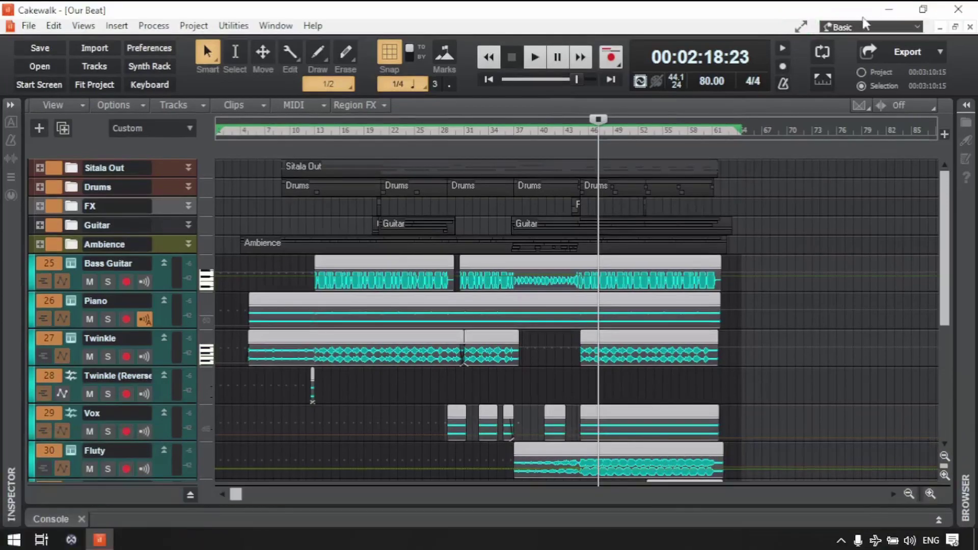
{"action": "left_click", "coordinate": [889, 10]}
{"action": "double_click", "coordinate": [14, 336]}
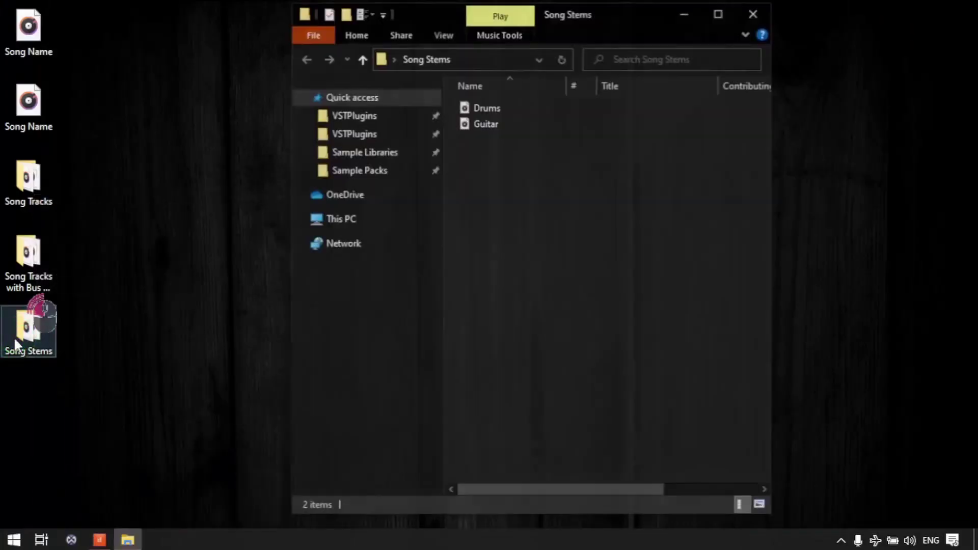
Play the exported Drums stem in Groove Music, skipping ahead to about 0:47 and on to about 2:28.
{"action": "double_click", "coordinate": [502, 107]}
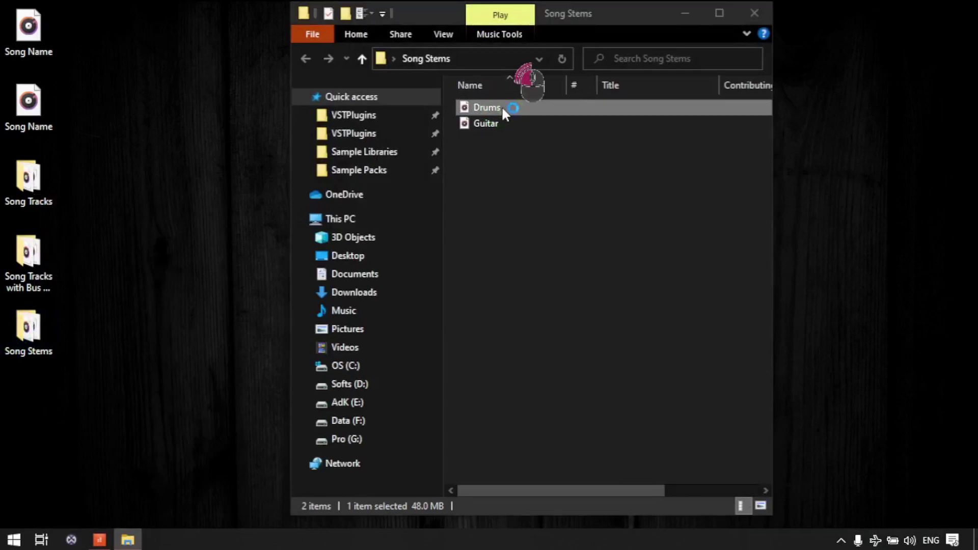
{"action": "left_click", "coordinate": [687, 479]}
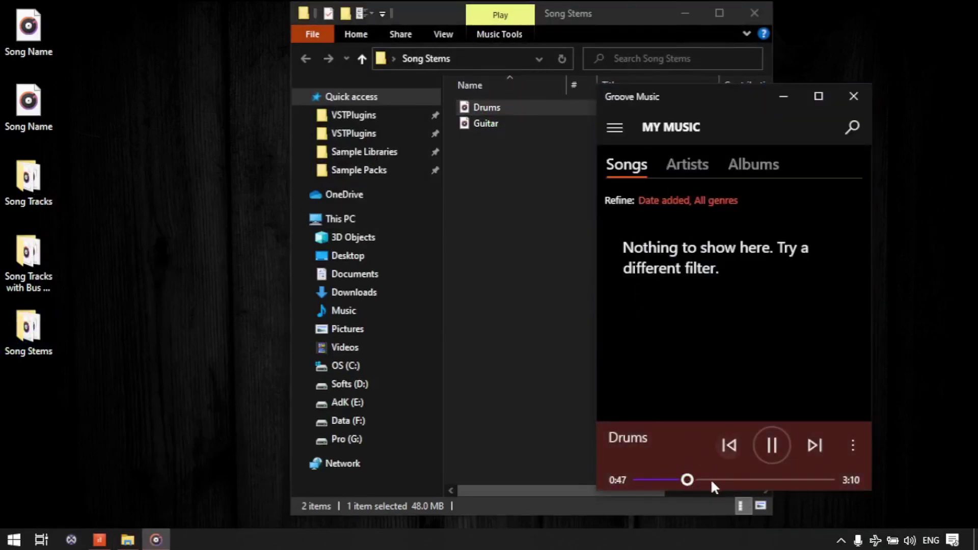
{"action": "left_click", "coordinate": [751, 480]}
{"action": "left_click", "coordinate": [785, 480]}
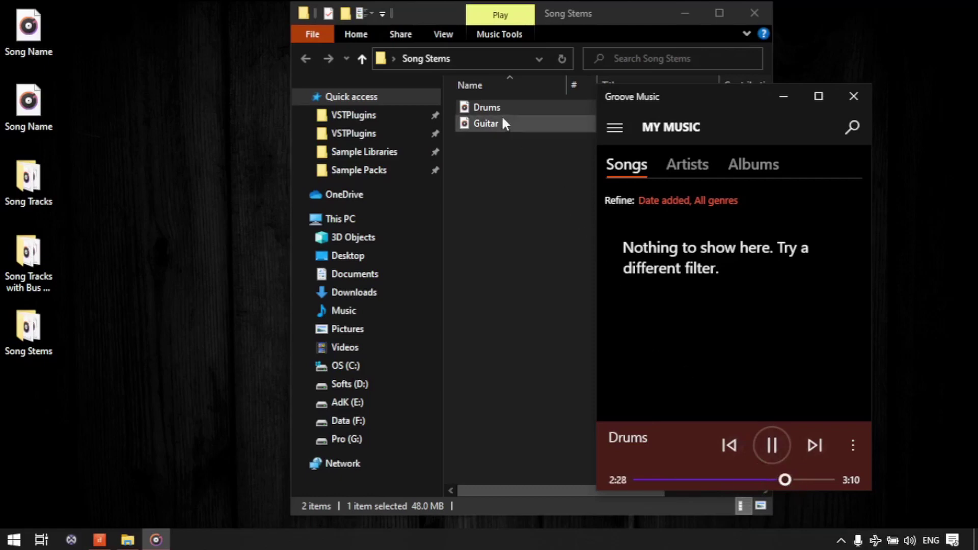
Play part of the exported Guitar stem, then close the music player and the Song Stems folder.
{"action": "double_click", "coordinate": [483, 124]}
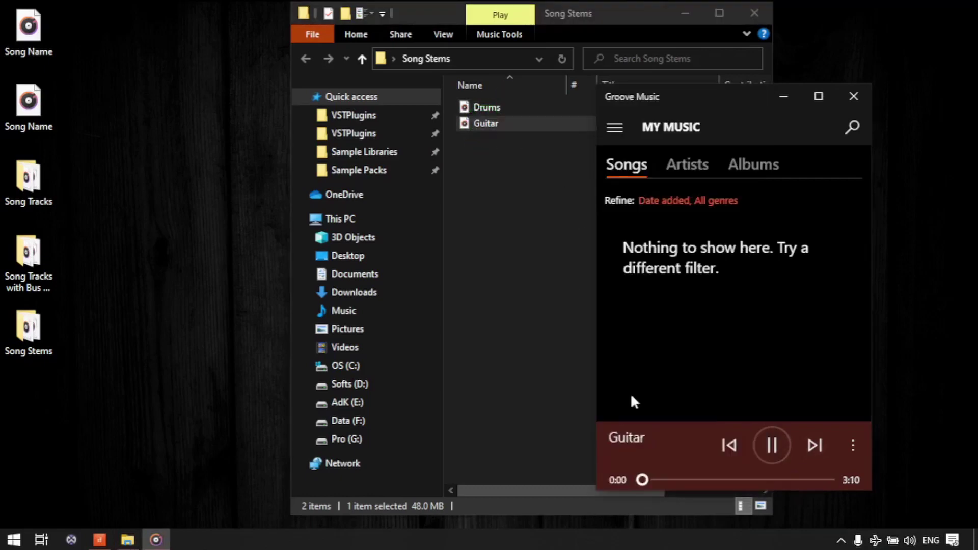
{"action": "left_click", "coordinate": [701, 479]}
{"action": "left_click", "coordinate": [850, 98]}
{"action": "left_click", "coordinate": [751, 15]}
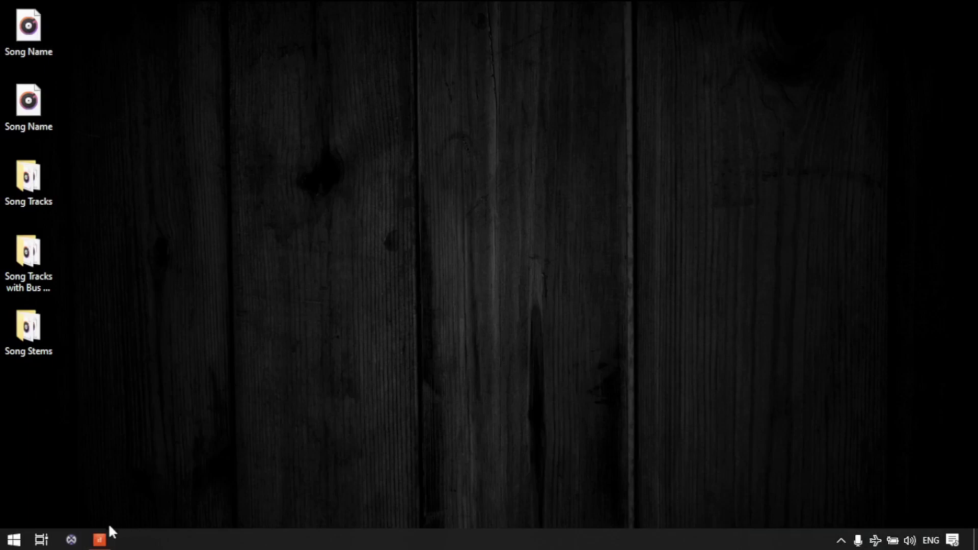
Switch back to Cakewalk in full screen and enter Bloom as the song name in the project notes.
{"action": "left_click", "coordinate": [100, 539]}
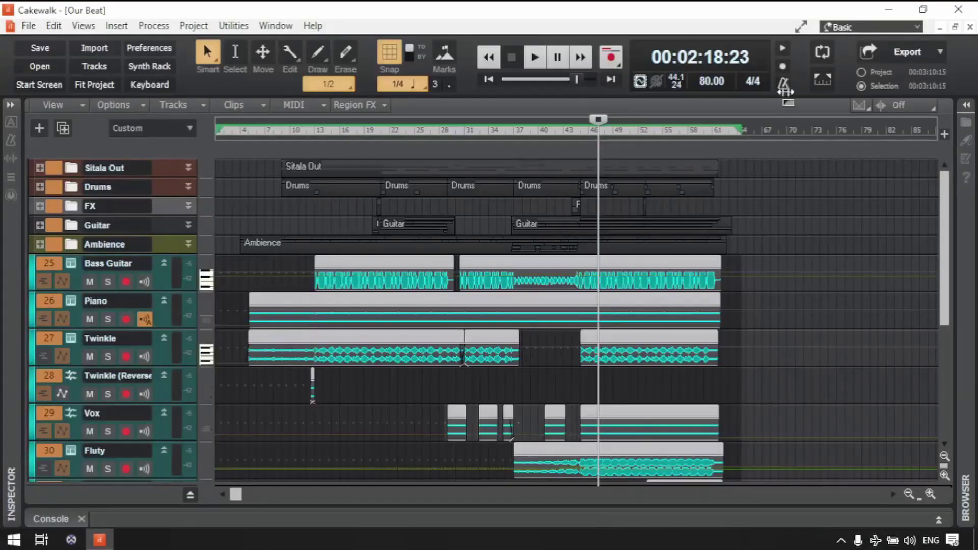
{"action": "left_click", "coordinate": [801, 27]}
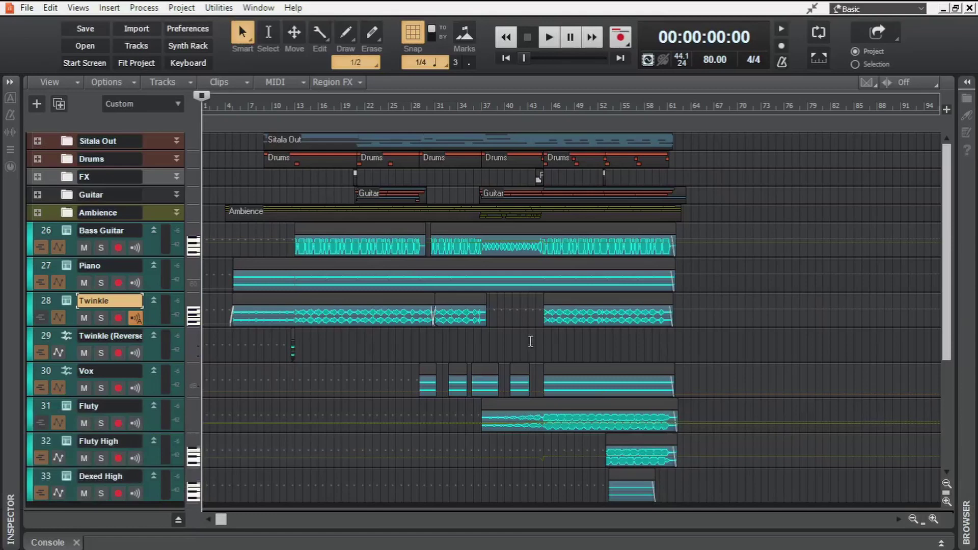
{"action": "key", "text": "b"}
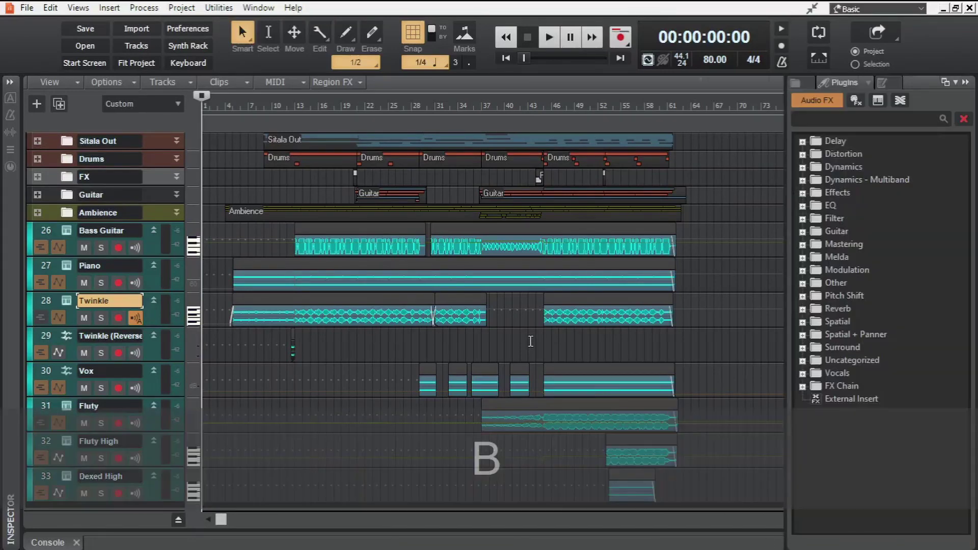
{"action": "left_click", "coordinate": [886, 85]}
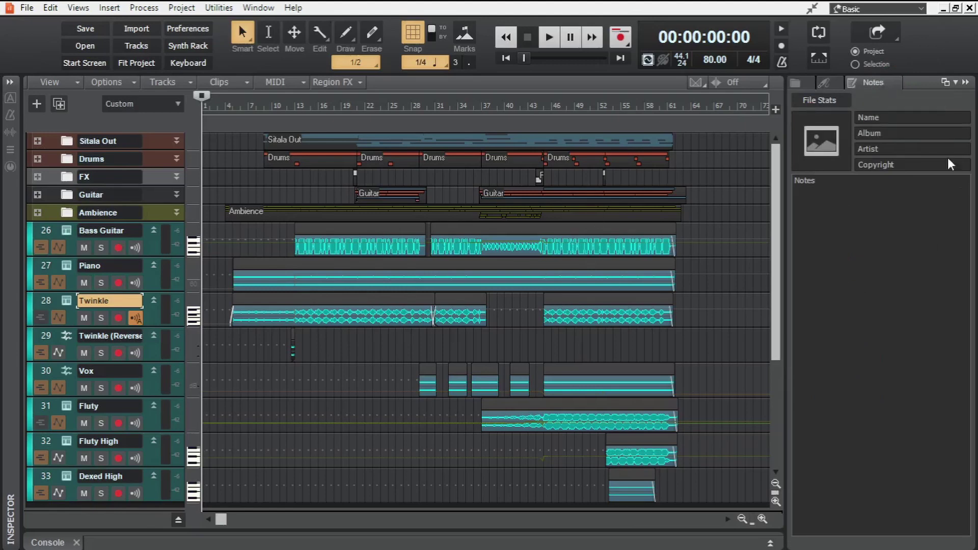
{"action": "left_click", "coordinate": [908, 117]}
{"action": "type", "text": "Bloom"}
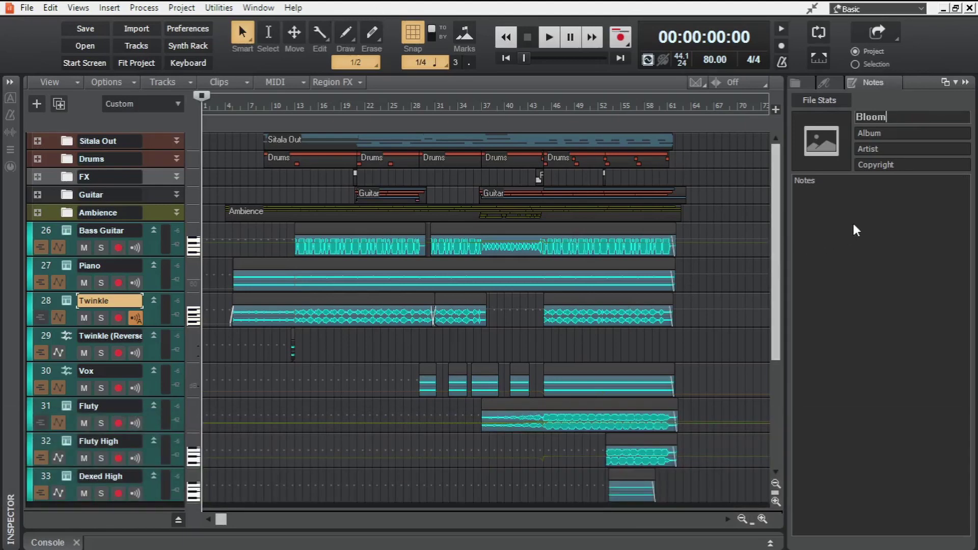
{"action": "double_click", "coordinate": [907, 113]}
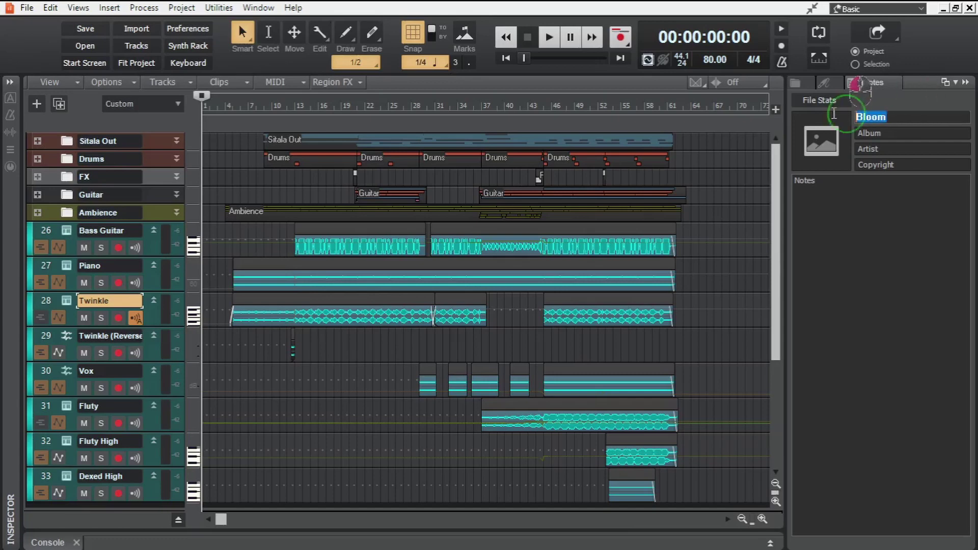
View the list of available key signatures for measure 1 and close the settings without changing anything.
{"action": "left_click", "coordinate": [753, 60]}
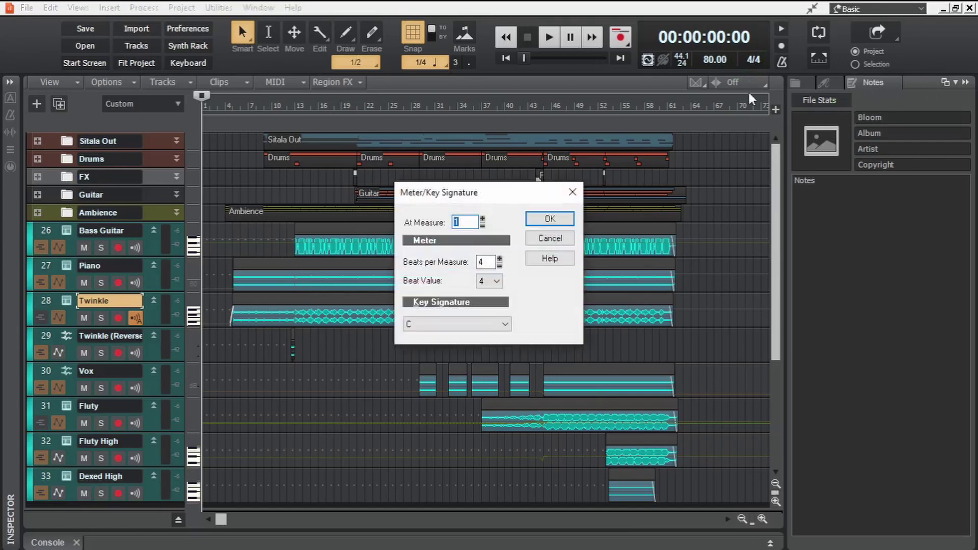
{"action": "left_click", "coordinate": [468, 326]}
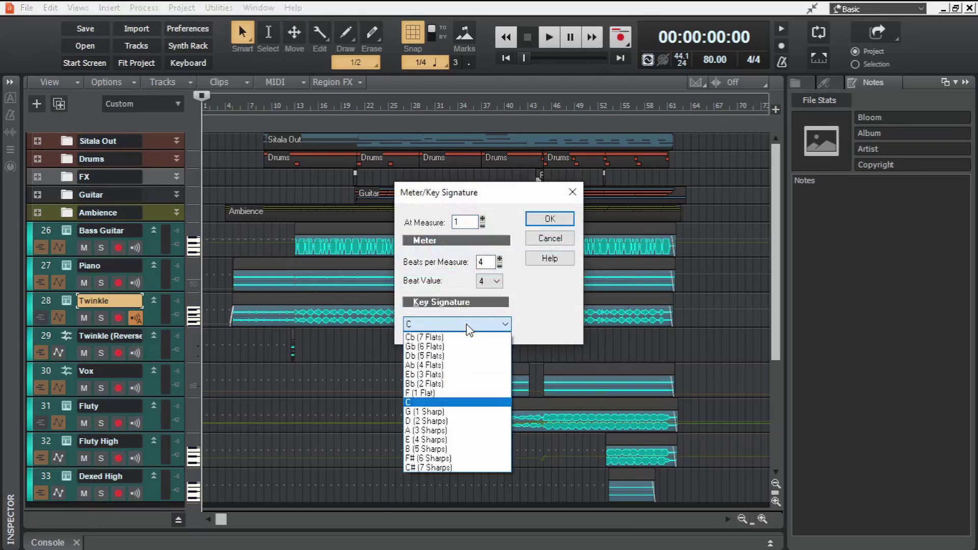
{"action": "left_click", "coordinate": [544, 237]}
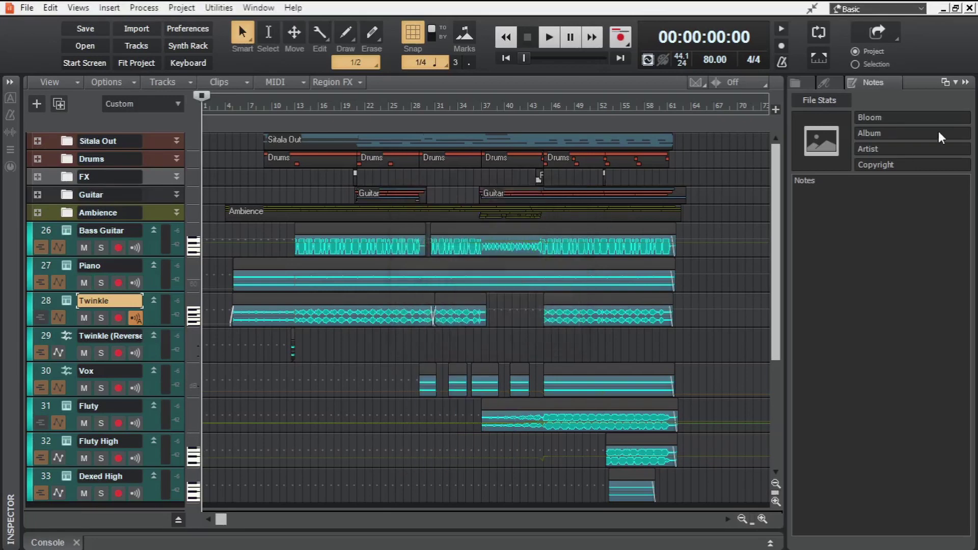
Add the key to the song name in the project notes so it reads Bloom_Em, and hide the Browser.
{"action": "left_click", "coordinate": [918, 117]}
{"action": "type", "text": "_E"}
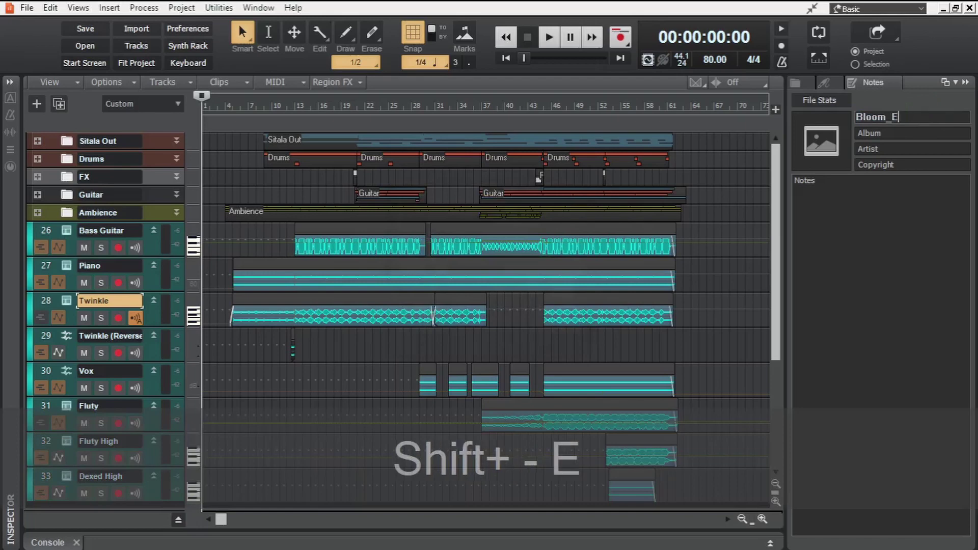
{"action": "type", "text": "m"}
{"action": "key", "text": "Return"}
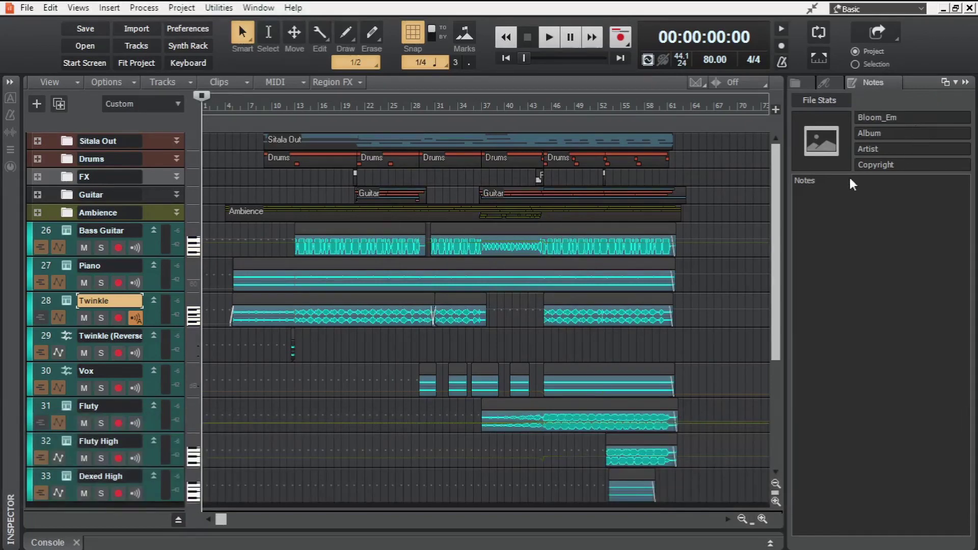
{"action": "key", "text": "b"}
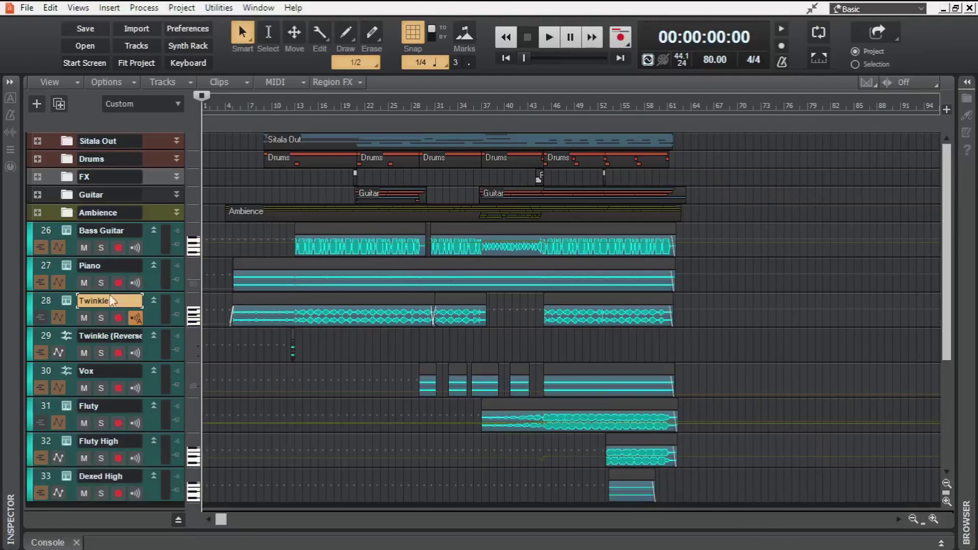
Select all tracks and clips in the project and open the advanced audio export settings.
{"action": "key", "text": "ctrl+a"}
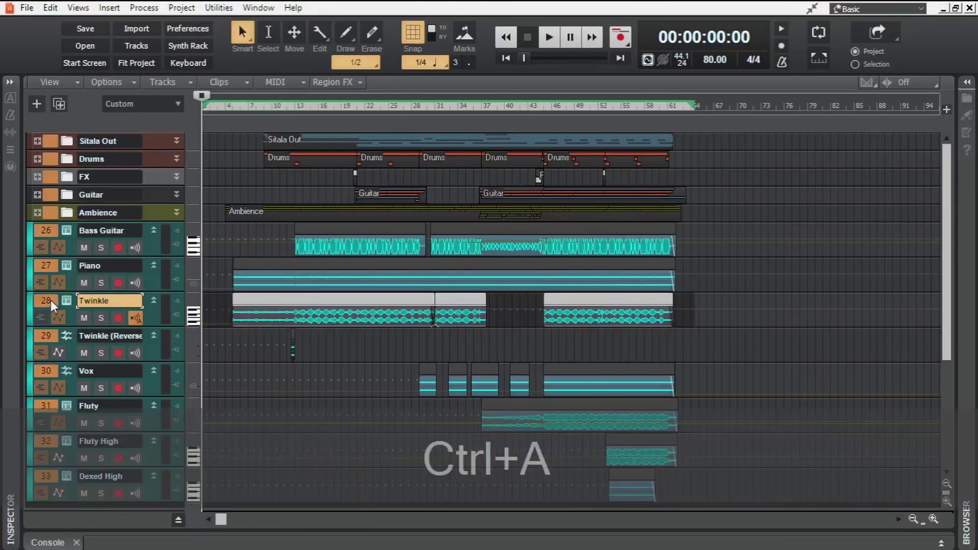
{"action": "scroll", "coordinate": [246, 142], "scroll_direction": "up", "scroll_amount": 10, "text": "alt"}
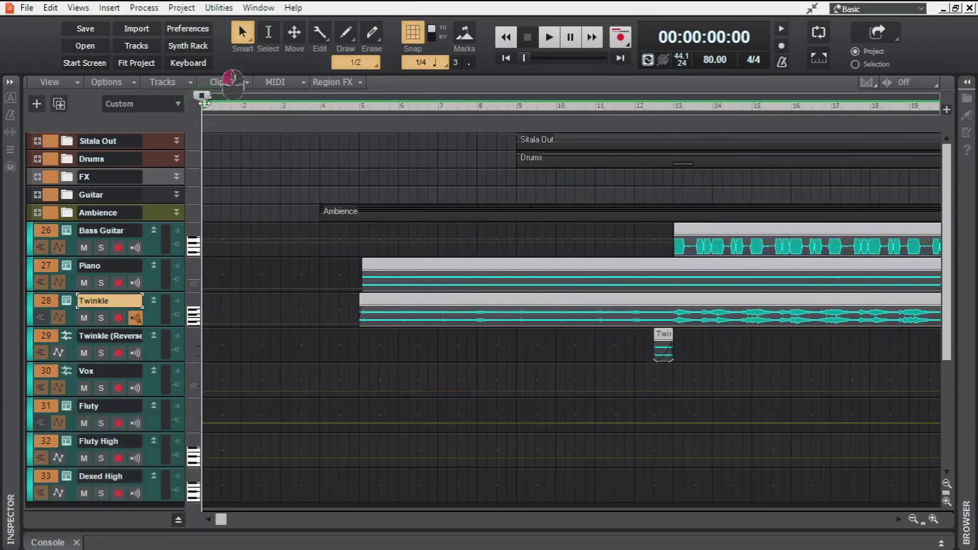
{"action": "scroll", "coordinate": [261, 249], "scroll_direction": "down", "scroll_amount": 5, "text": "alt"}
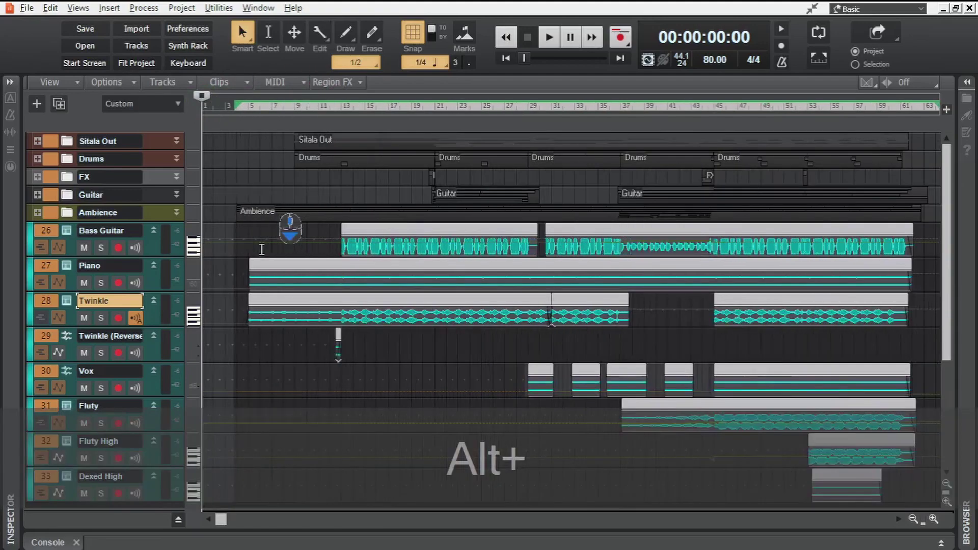
{"action": "scroll", "coordinate": [261, 249], "scroll_direction": "down", "scroll_amount": 2, "text": "alt"}
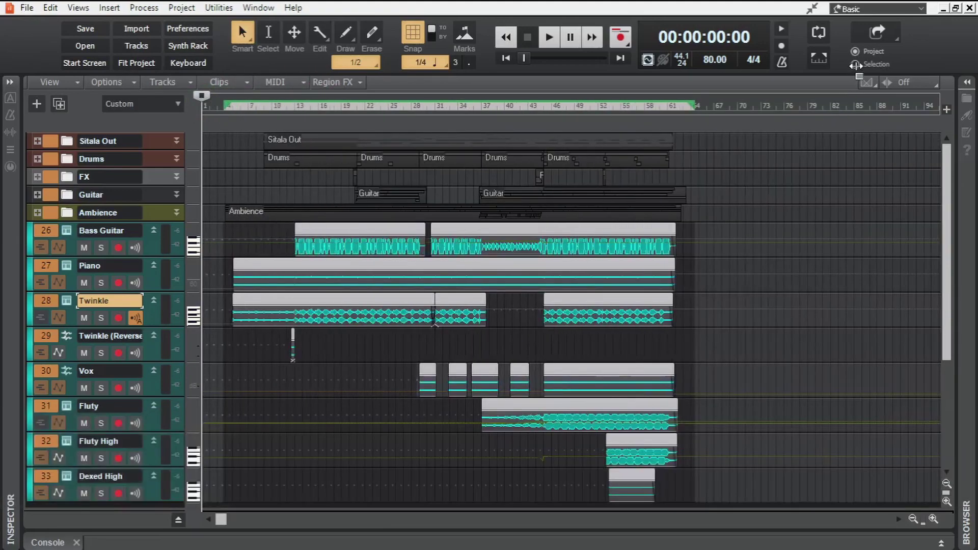
{"action": "left_click", "coordinate": [877, 34]}
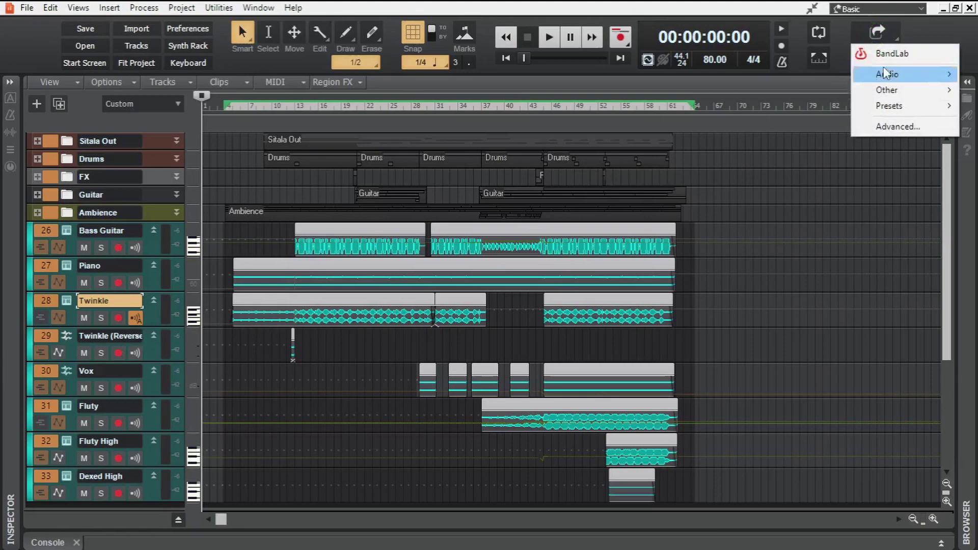
{"action": "left_click", "coordinate": [889, 128]}
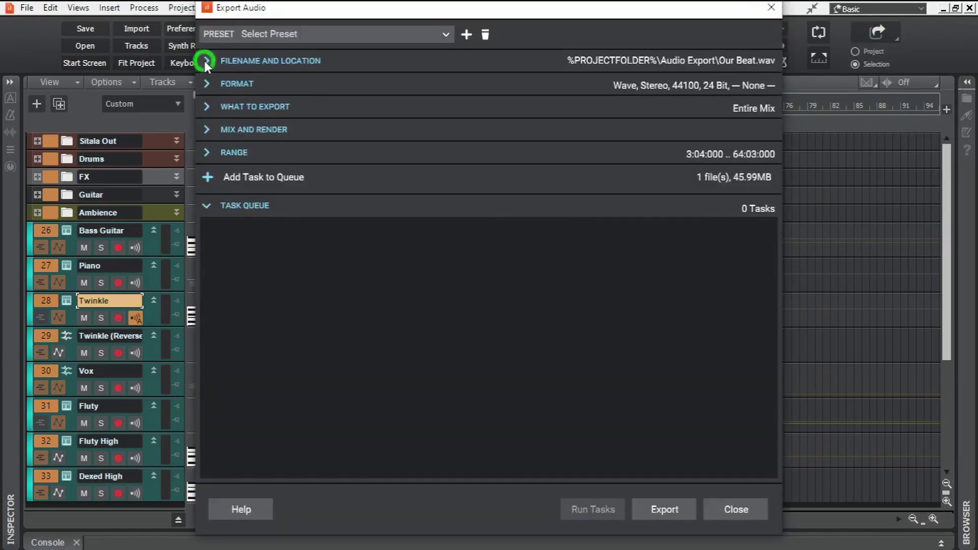
Replace the export file name with the name tag from the project notes information.
{"action": "left_click", "coordinate": [206, 61]}
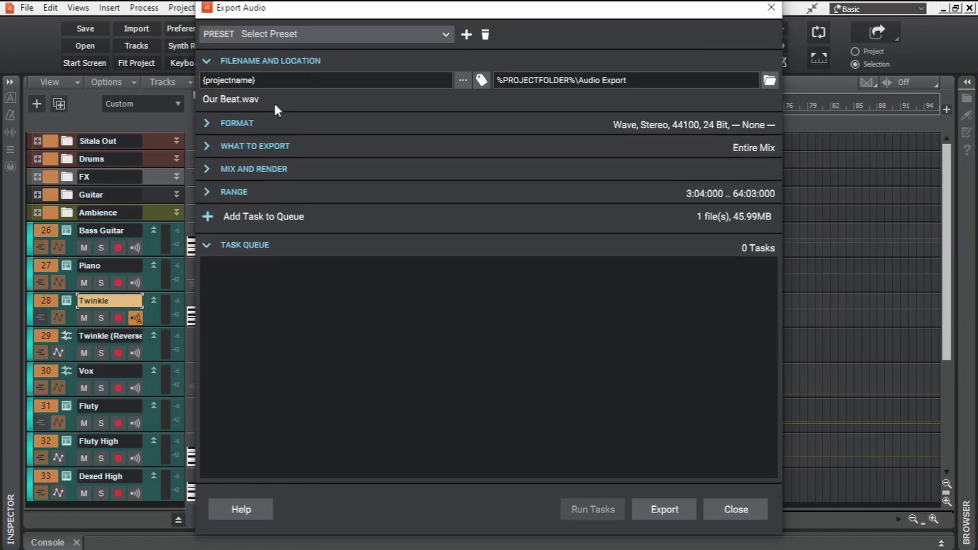
{"action": "left_click", "coordinate": [443, 82]}
{"action": "key", "text": "BackSpace"}
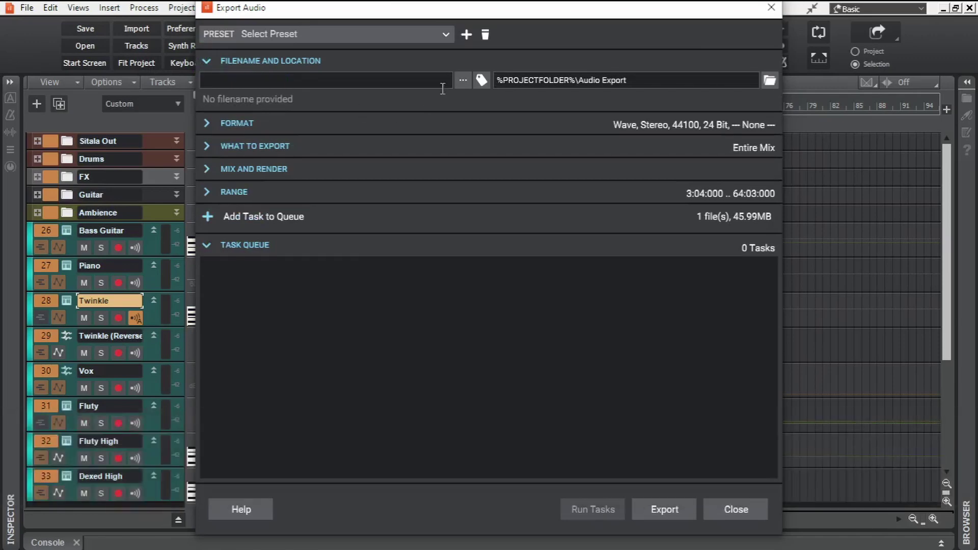
{"action": "left_click", "coordinate": [486, 79]}
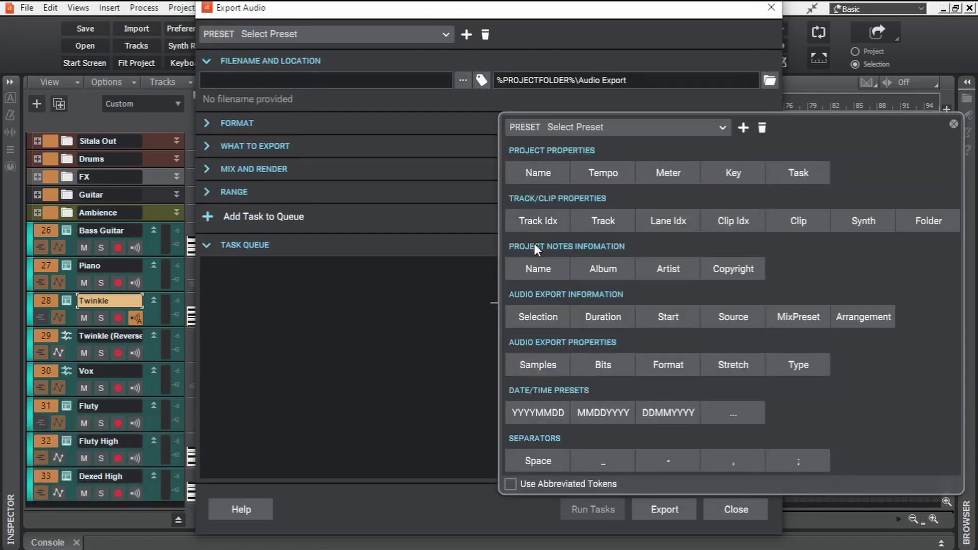
{"action": "left_click", "coordinate": [549, 268]}
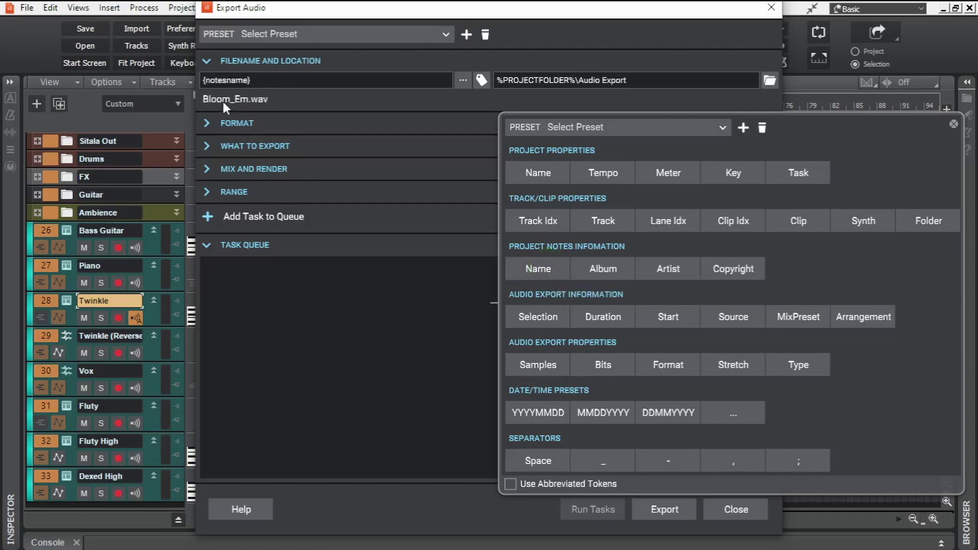
Append an underscore and the project tempo tag to the export file name.
{"action": "left_click", "coordinate": [272, 81]}
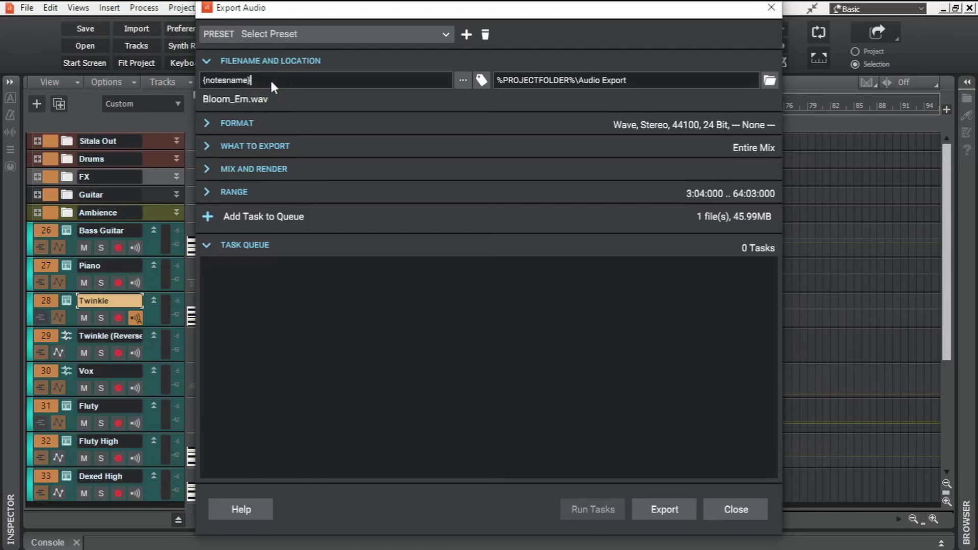
{"action": "type", "text": "_"}
{"action": "left_click", "coordinate": [480, 80]}
{"action": "left_click", "coordinate": [608, 172]}
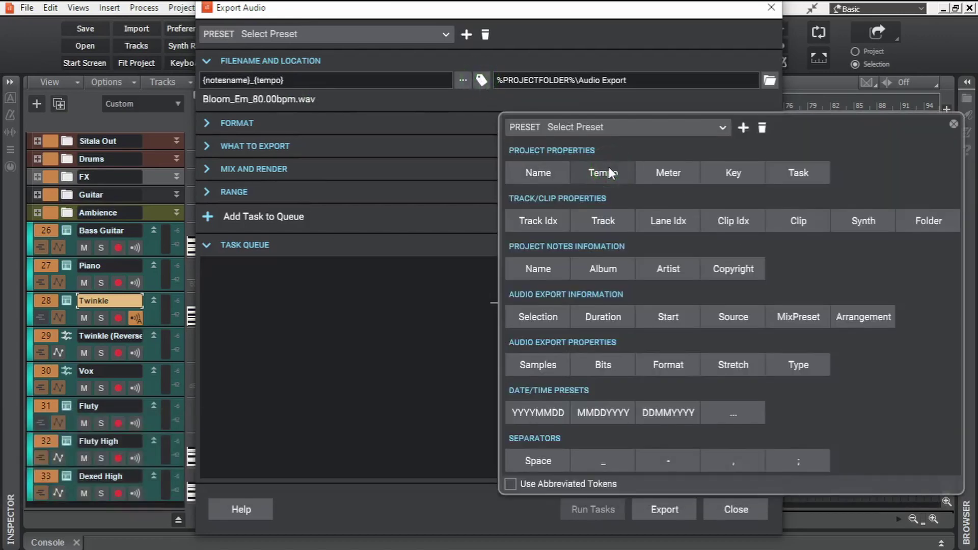
Append an underscore and a custom date tag with two-digit day, two-digit month and two-digit year to the export file name.
{"action": "left_click", "coordinate": [338, 79]}
{"action": "type", "text": "_"}
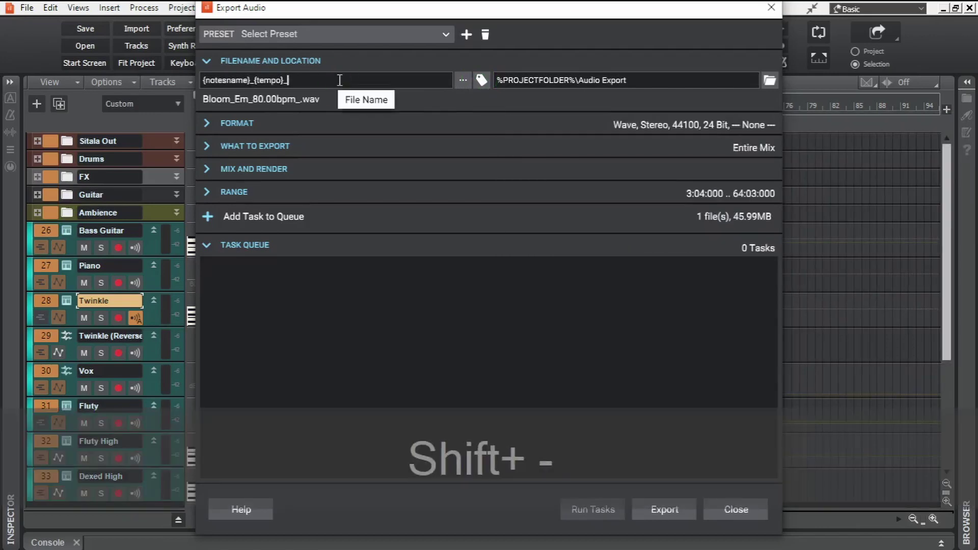
{"action": "left_click", "coordinate": [487, 82]}
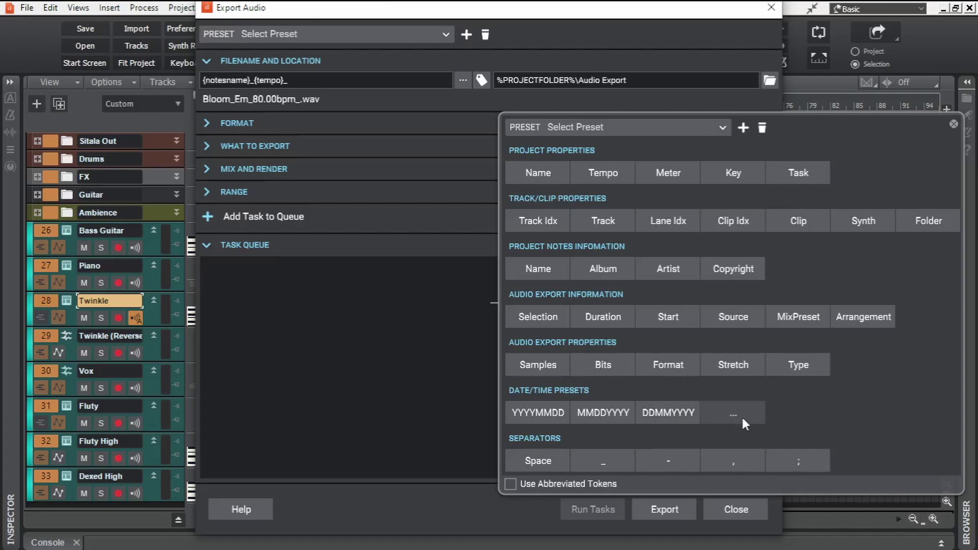
{"action": "left_click", "coordinate": [742, 419]}
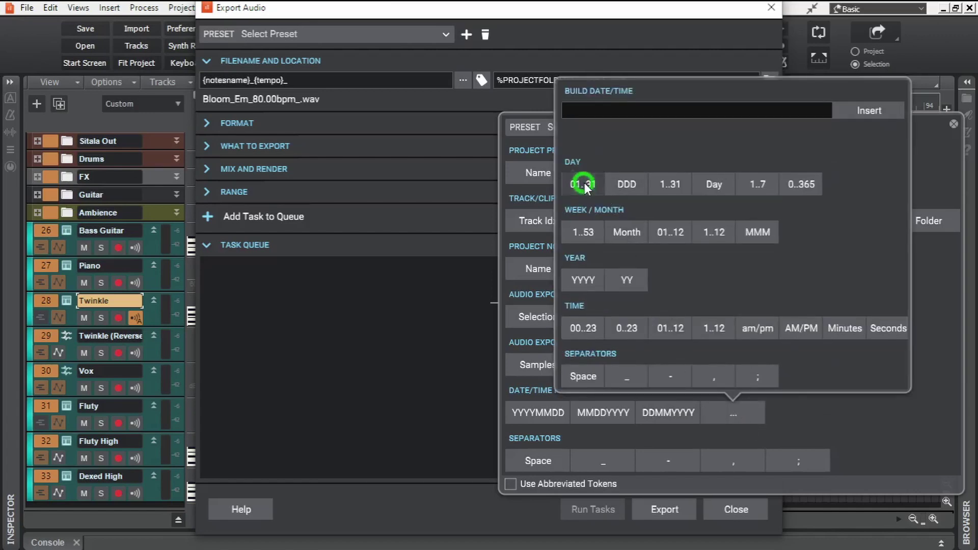
{"action": "left_click", "coordinate": [583, 184]}
{"action": "left_click", "coordinate": [669, 232]}
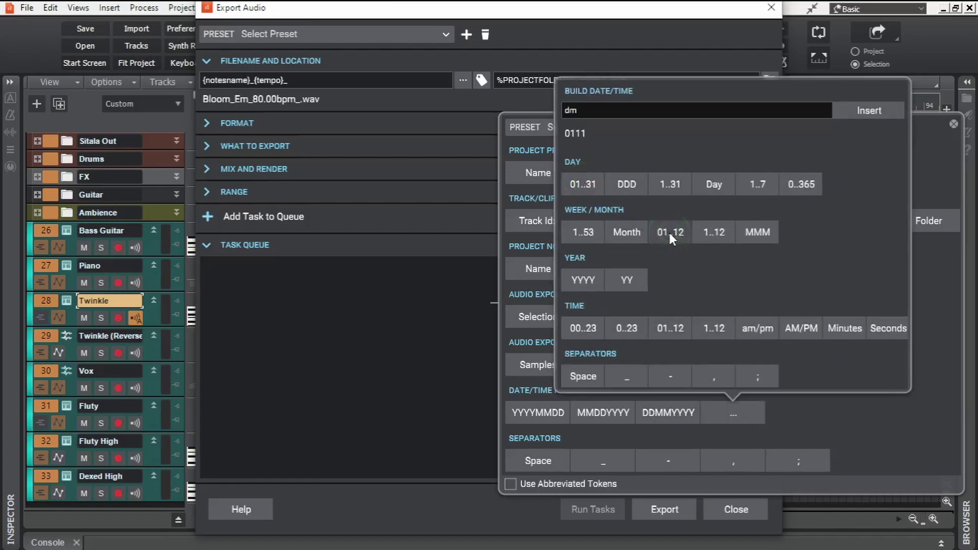
{"action": "left_click", "coordinate": [624, 280]}
{"action": "left_click", "coordinate": [851, 107]}
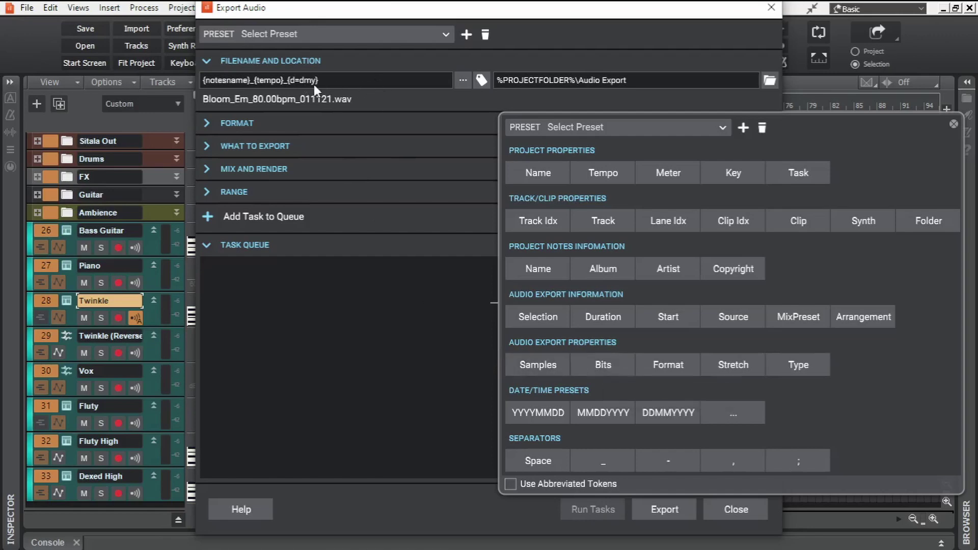
Review the export's format, source category, mix and render options, and time range.
{"action": "left_click", "coordinate": [207, 60]}
{"action": "left_click", "coordinate": [209, 85]}
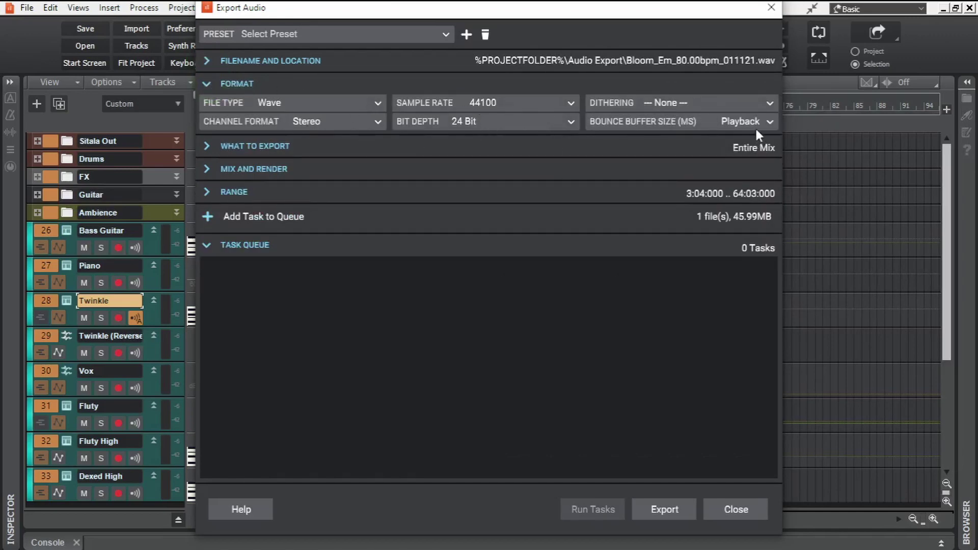
{"action": "left_click", "coordinate": [206, 84]}
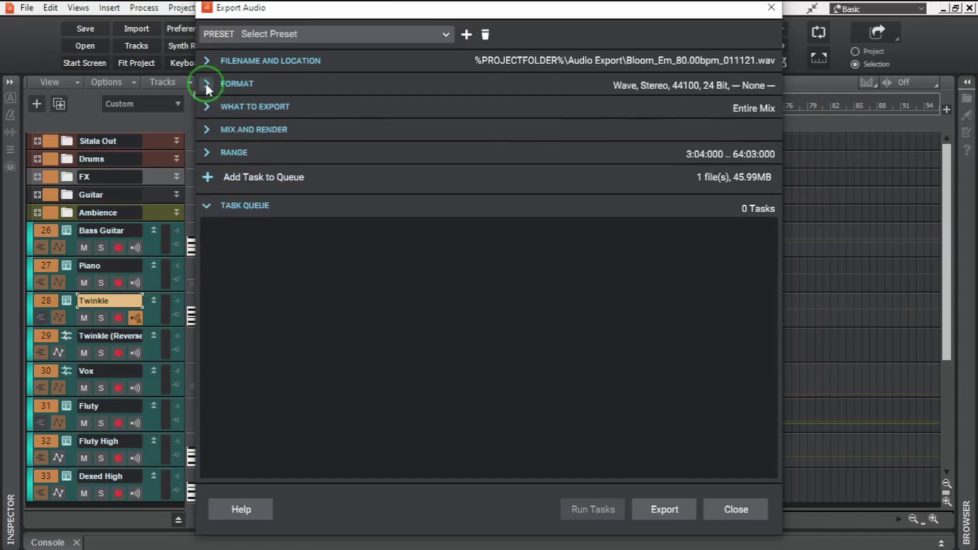
{"action": "left_click", "coordinate": [210, 108]}
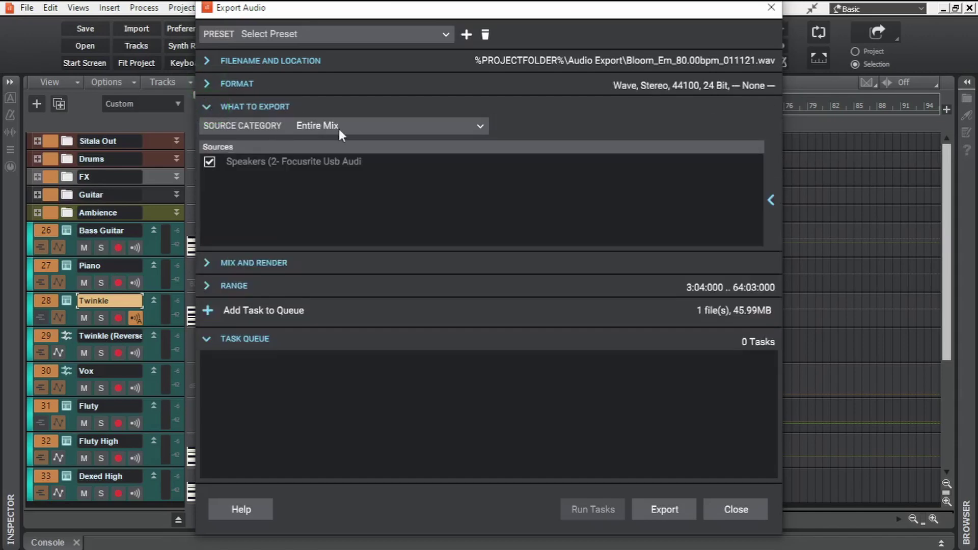
{"action": "left_click", "coordinate": [207, 107]}
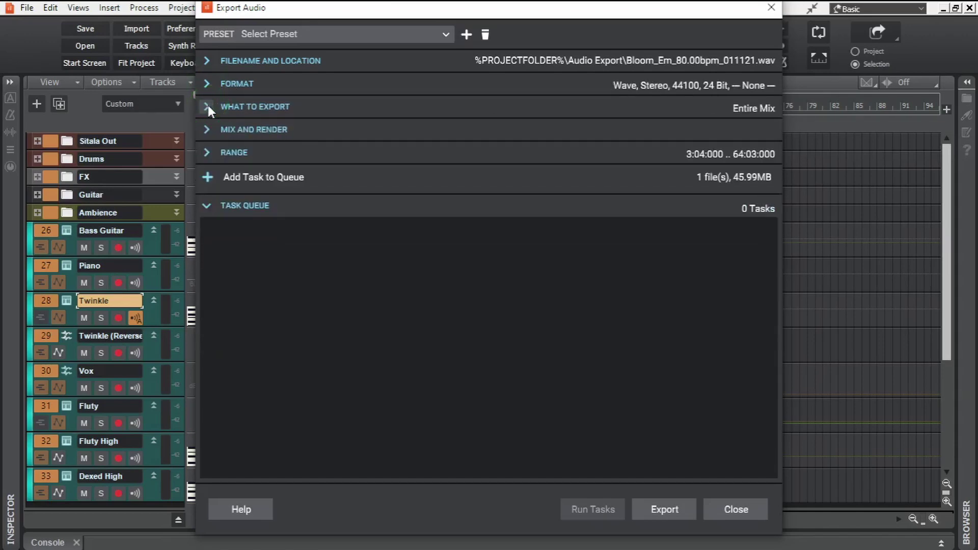
{"action": "left_click", "coordinate": [207, 133]}
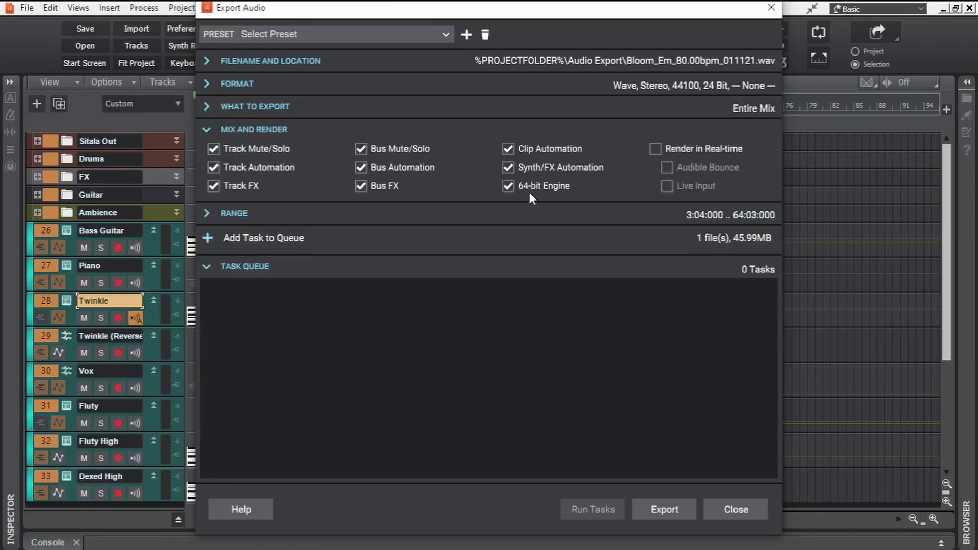
{"action": "left_click", "coordinate": [202, 131]}
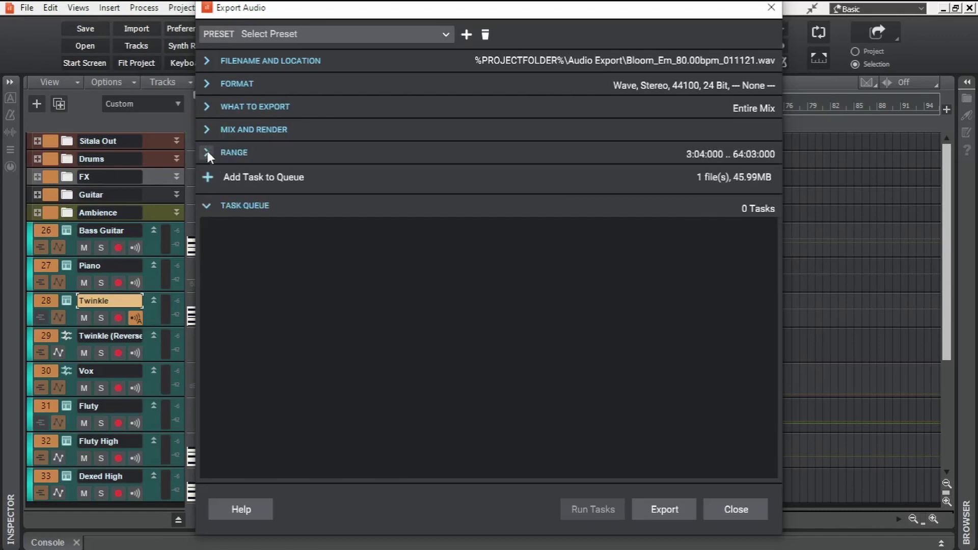
{"action": "left_click", "coordinate": [206, 153]}
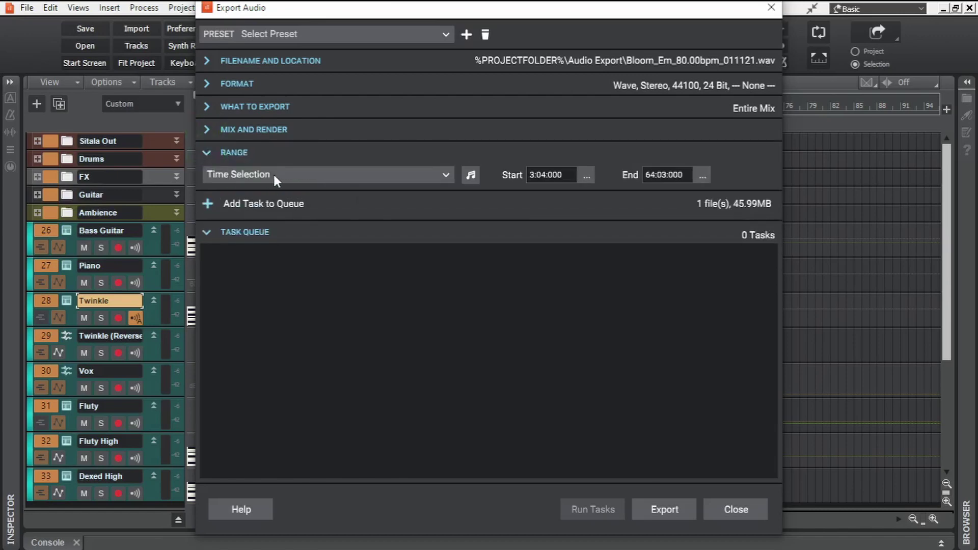
{"action": "left_click", "coordinate": [207, 152]}
Save the export settings as a preset named WAV_44100_24 and choose it from the preset list.
{"action": "left_click", "coordinate": [308, 34]}
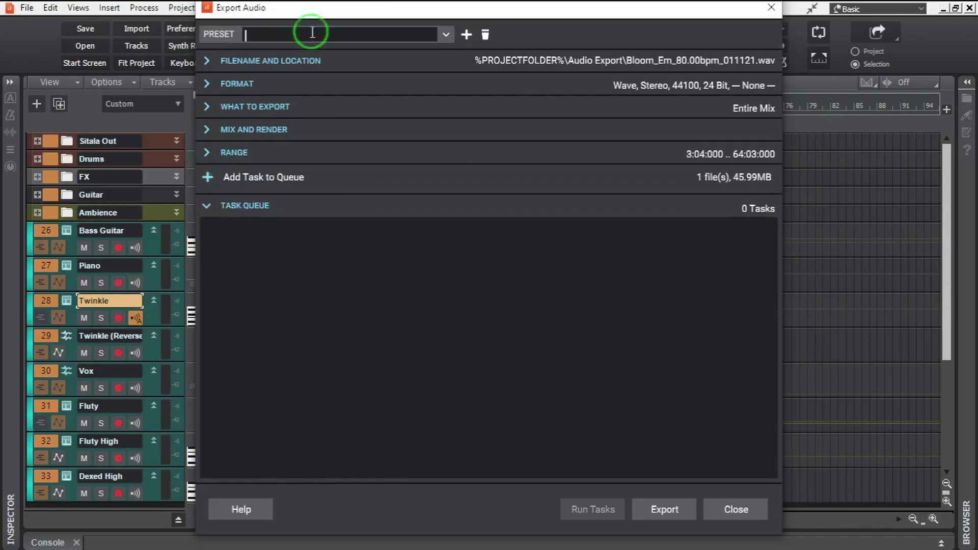
{"action": "type", "text": "WAV_44100_24"}
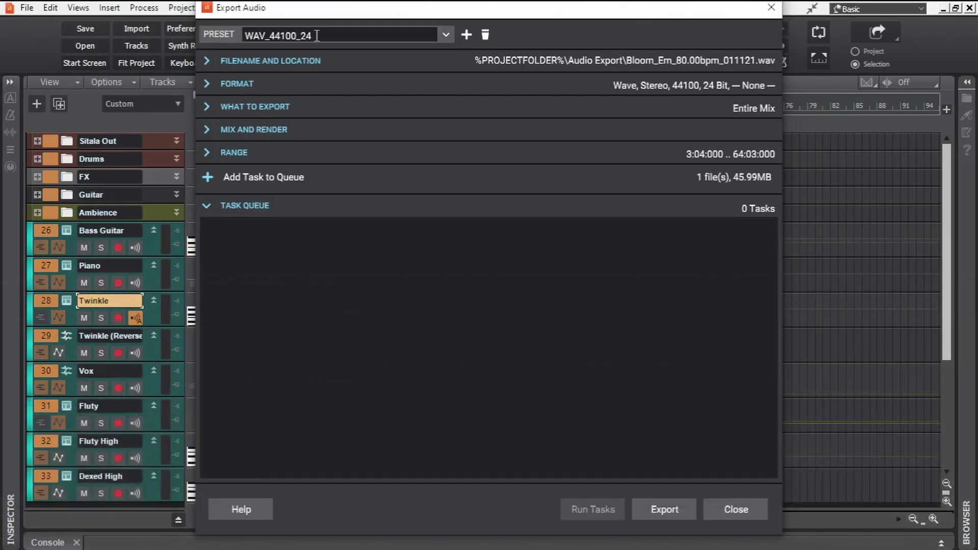
{"action": "left_click", "coordinate": [465, 35]}
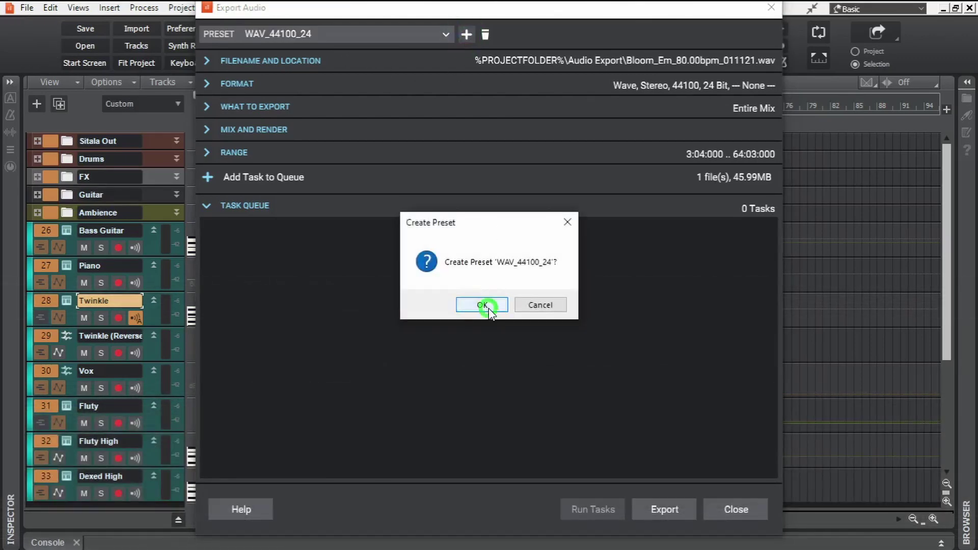
{"action": "left_click", "coordinate": [487, 306]}
{"action": "left_click", "coordinate": [488, 308]}
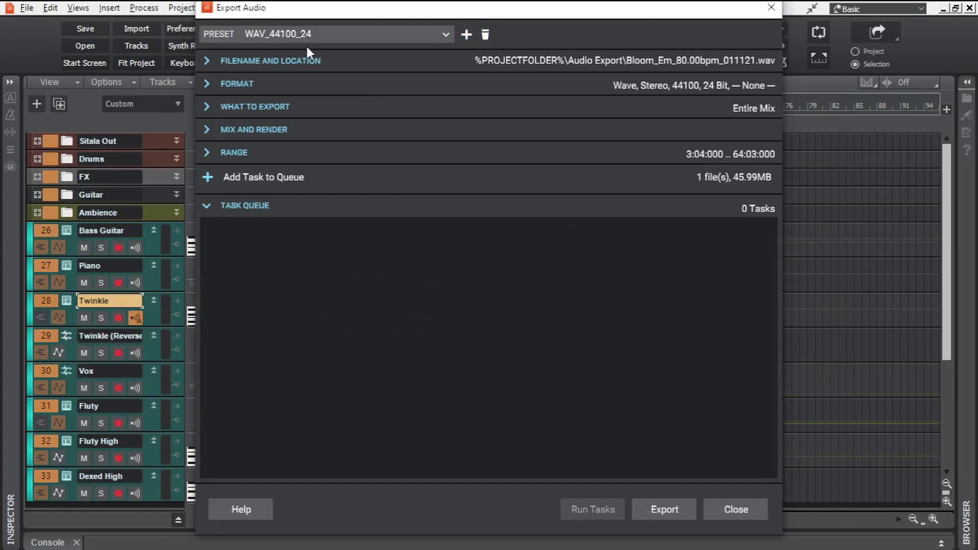
{"action": "left_click", "coordinate": [441, 37]}
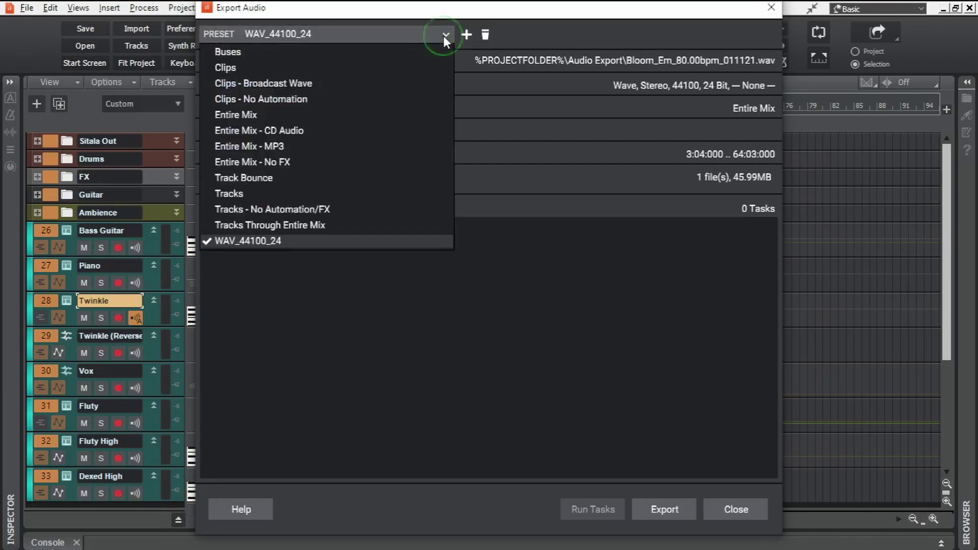
{"action": "left_click", "coordinate": [303, 243]}
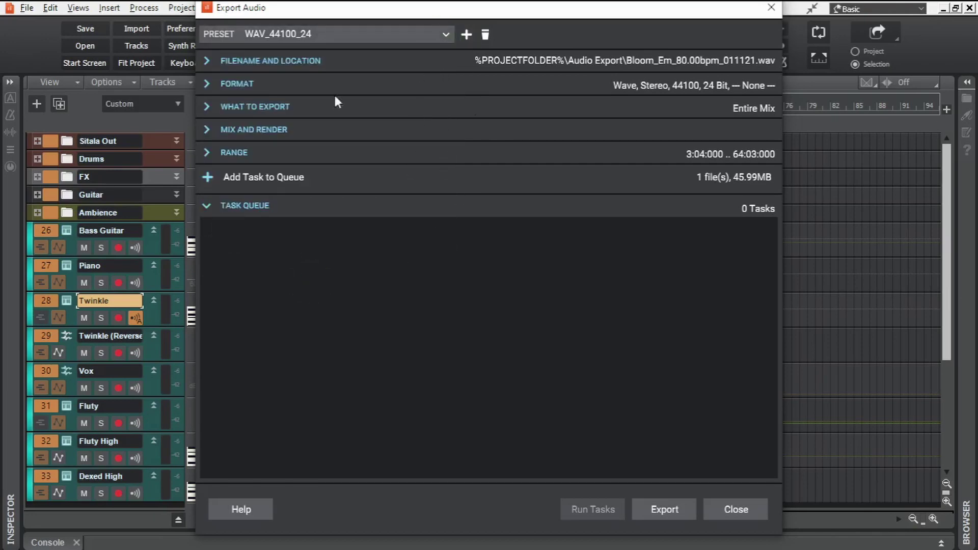
Create a For Distribution folder on the Desktop and set it as the export location.
{"action": "left_click", "coordinate": [207, 60]}
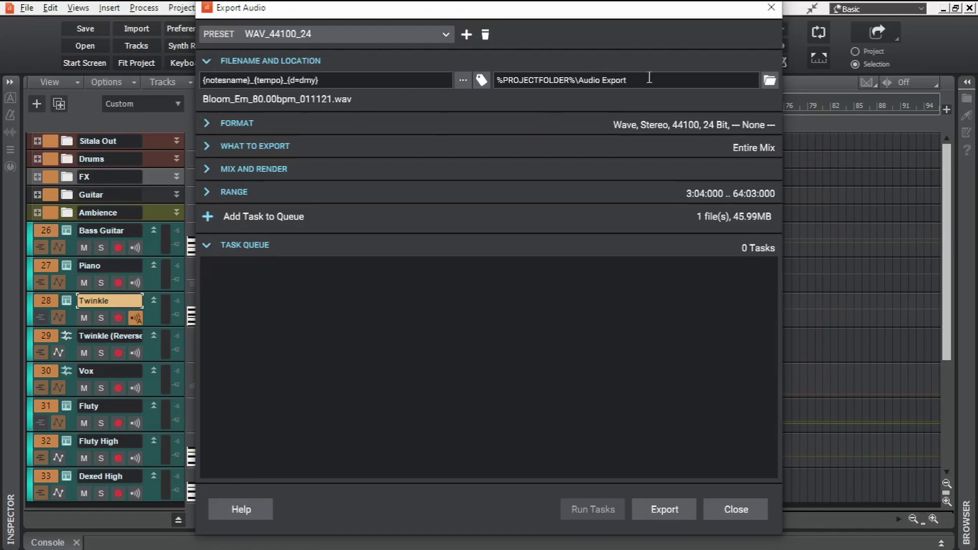
{"action": "left_click", "coordinate": [770, 80]}
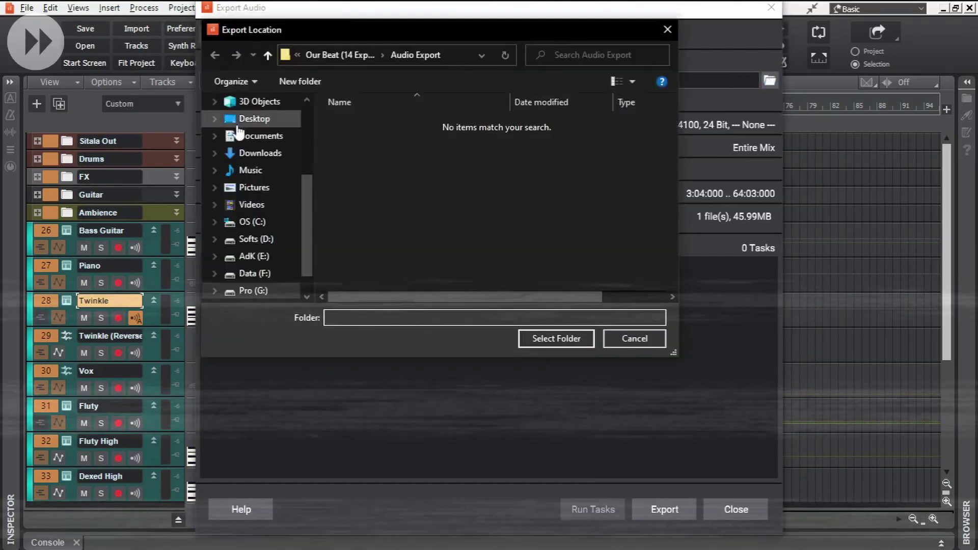
{"action": "left_click", "coordinate": [254, 118]}
{"action": "left_click", "coordinate": [306, 81]}
{"action": "type", "text": "For Distribution"}
{"action": "key", "text": "Return"}
{"action": "key", "text": "Return"}
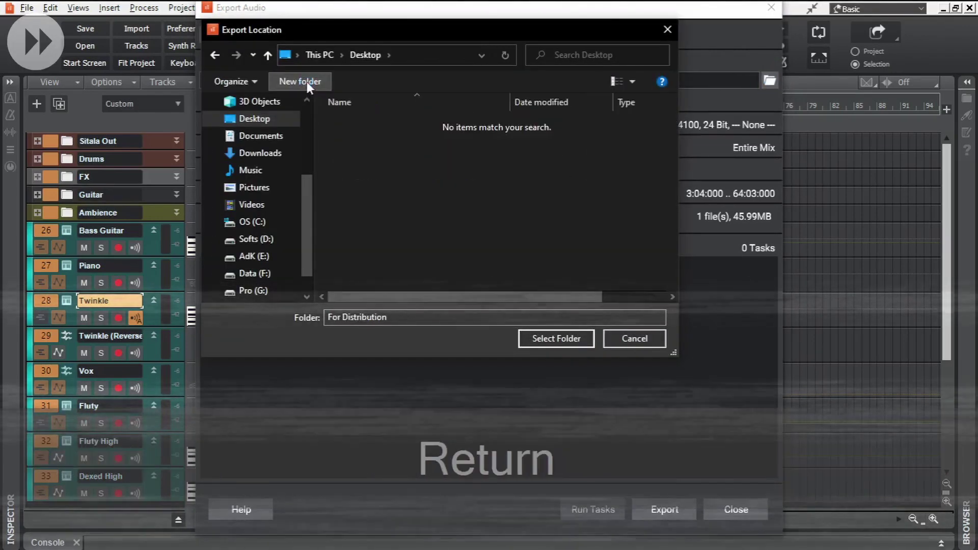
{"action": "left_click", "coordinate": [576, 337]}
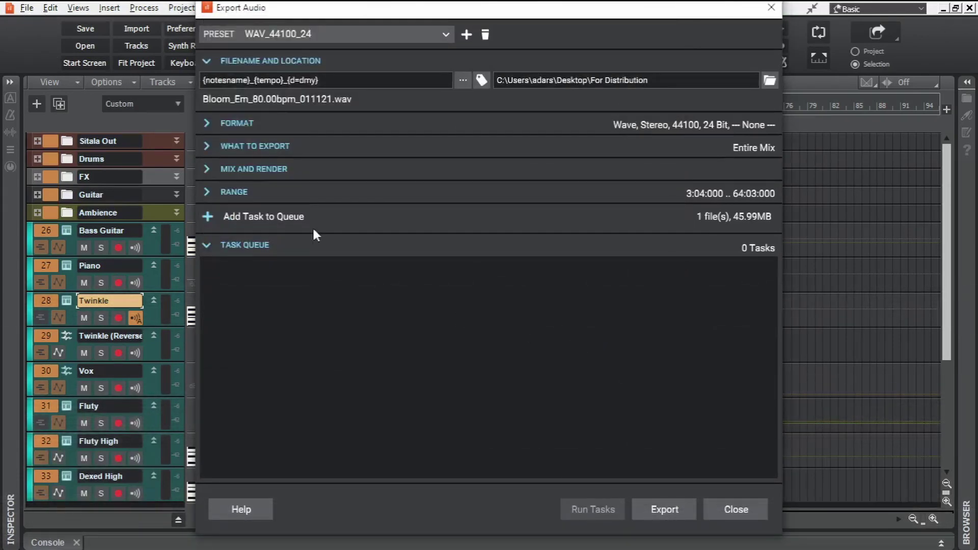
Set the bit depth of the distribution export to 16 Bit.
{"action": "left_click", "coordinate": [208, 124]}
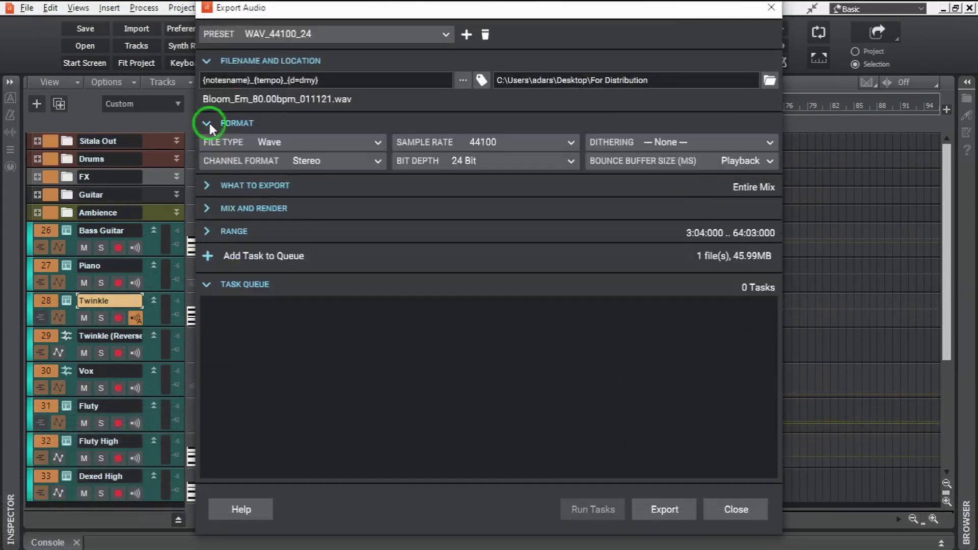
{"action": "left_click", "coordinate": [471, 161]}
{"action": "left_click", "coordinate": [470, 179]}
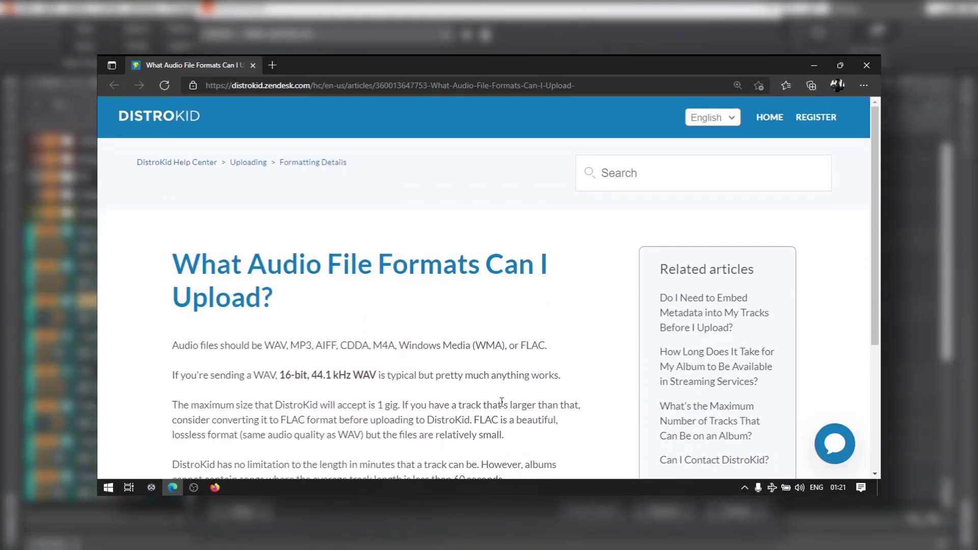
Switch to the DistroKid help article and highlight its guidance on accepted WAV formats, including 16-bit, 44.1 kHz.
{"action": "left_click_drag", "start_coordinate": [434, 377], "coordinate": [563, 383]}
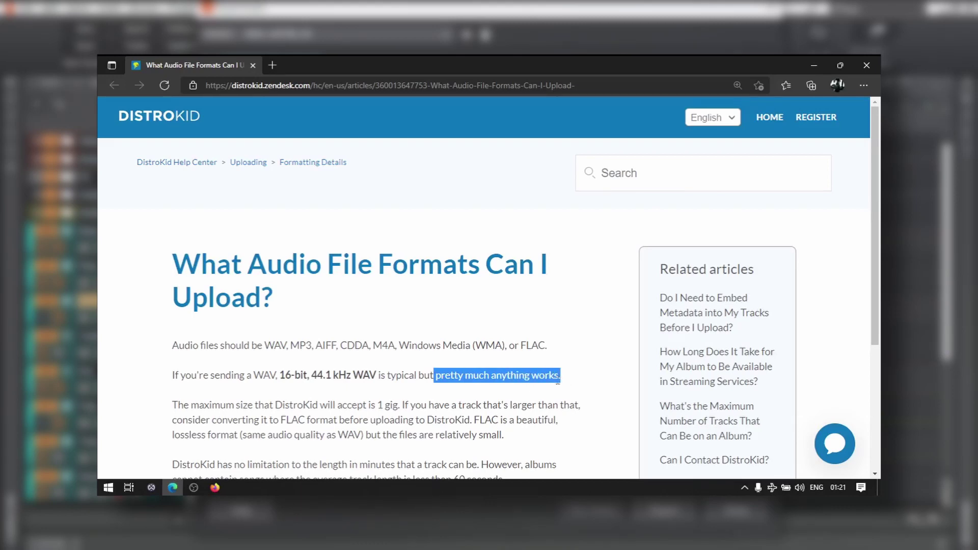
{"action": "left_click_drag", "start_coordinate": [279, 376], "coordinate": [420, 378]}
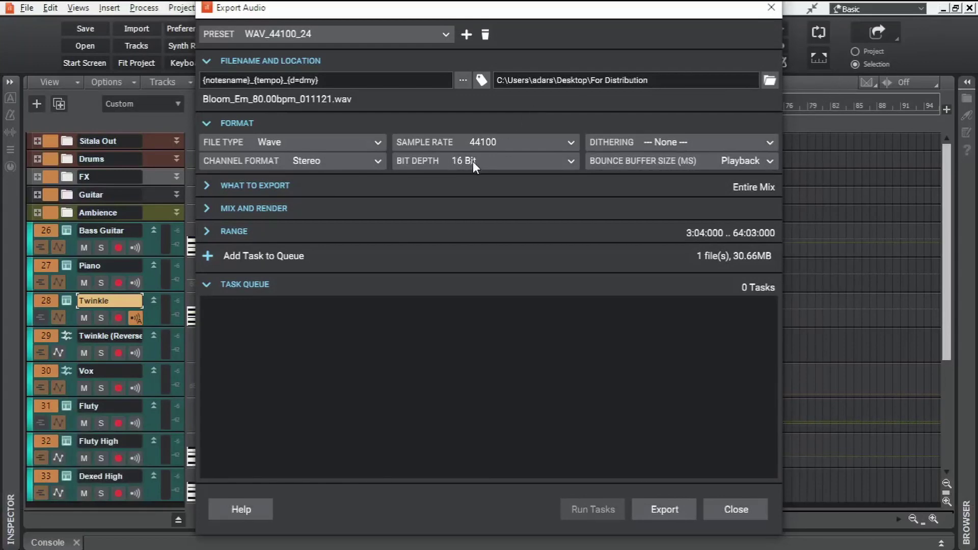
Queue an export task that uses Rectangular dithering and has _1 appended to the file name.
{"action": "left_click", "coordinate": [768, 143]}
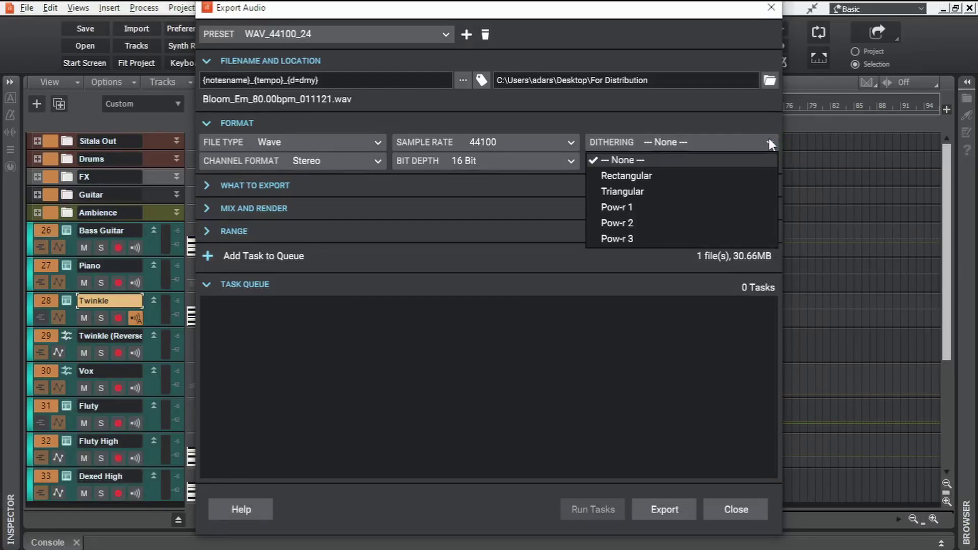
{"action": "left_click", "coordinate": [679, 178]}
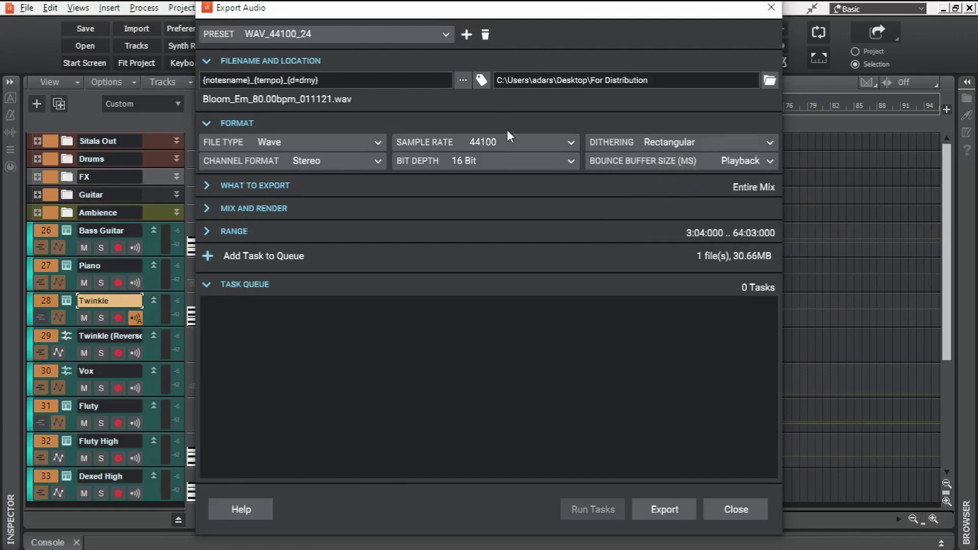
{"action": "left_click", "coordinate": [423, 80]}
{"action": "type", "text": "_1"}
{"action": "left_click", "coordinate": [210, 255]}
Set the dithering to Triangular and change the file name suffix to _2 for the second export.
{"action": "left_click", "coordinate": [769, 140]}
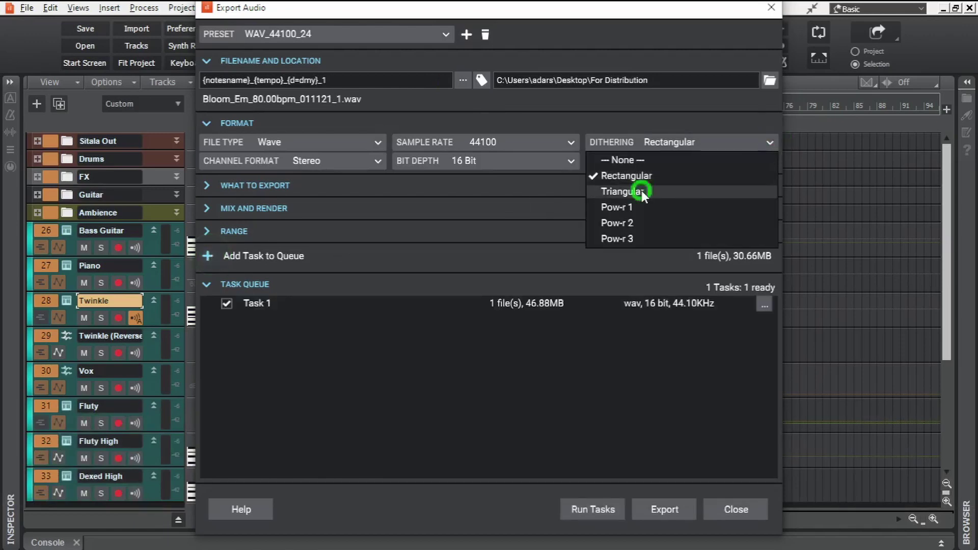
{"action": "left_click", "coordinate": [621, 191]}
{"action": "left_click", "coordinate": [383, 81]}
{"action": "key", "text": "BackSpace"}
{"action": "type", "text": "2"}
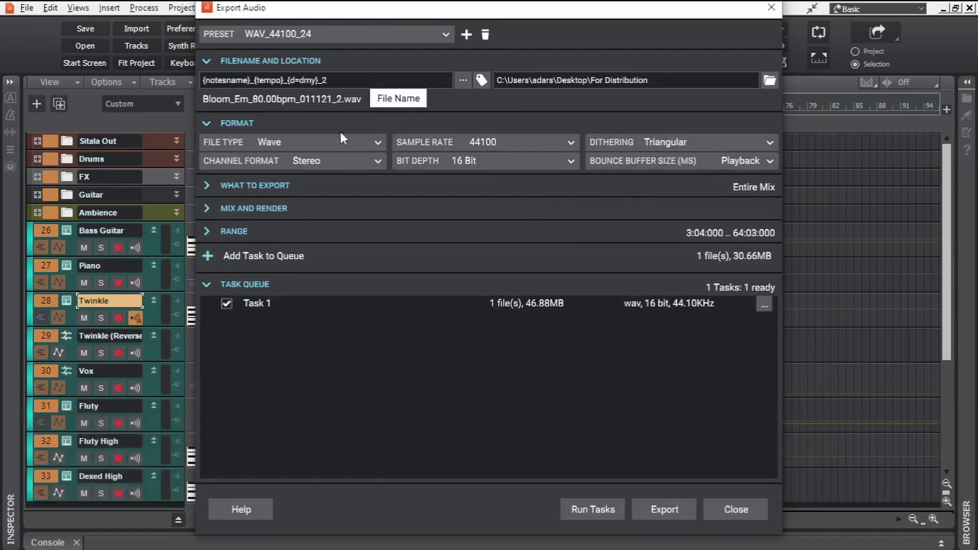
Queue the remaining exports with file name suffixes through _5, using Pow-r 3 dithering for the last one.
{"action": "key", "text": "BackSpace"}
{"action": "type", "text": "3"}
{"action": "left_click", "coordinate": [208, 255]}
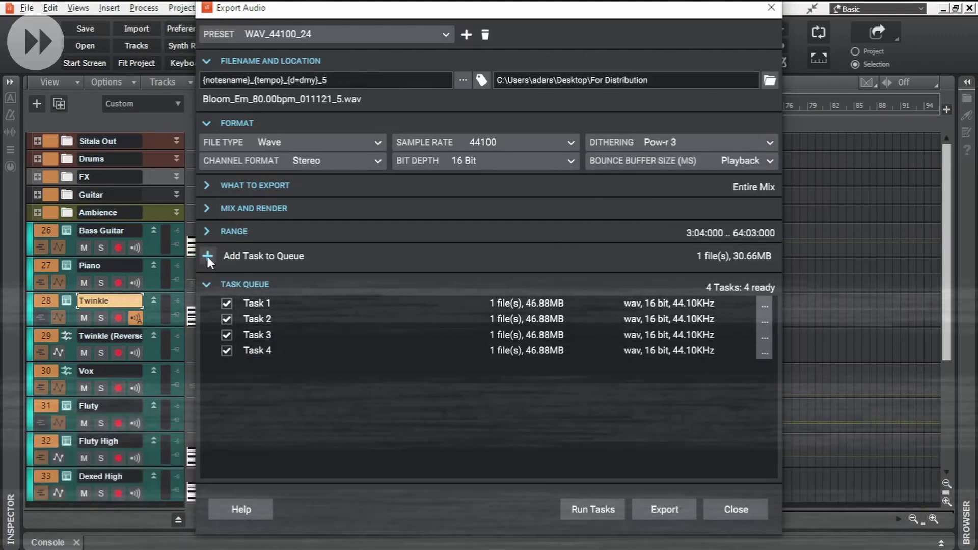
{"action": "left_click", "coordinate": [207, 256]}
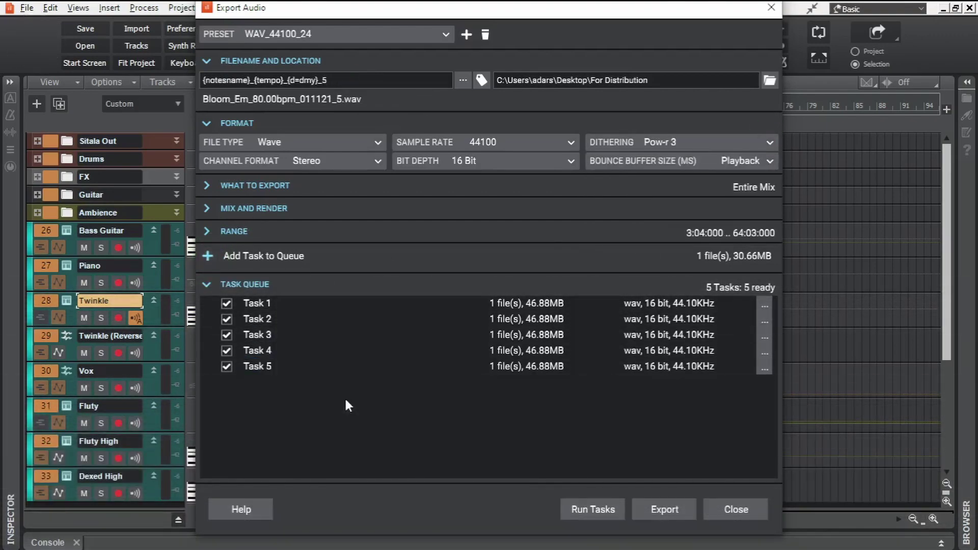
Run all queued export tasks, and open the For Distribution folder on the Desktop.
{"action": "left_click", "coordinate": [596, 508]}
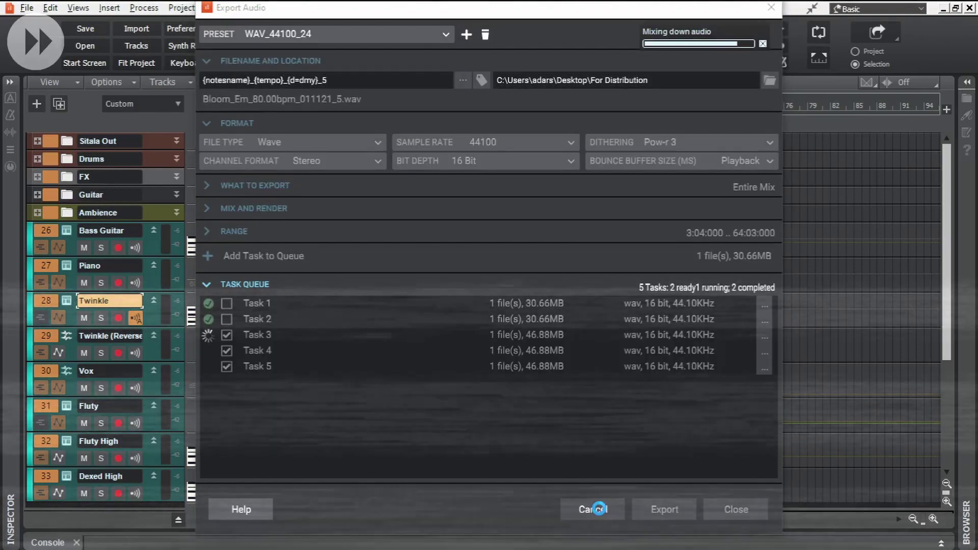
{"action": "left_click", "coordinate": [735, 510]}
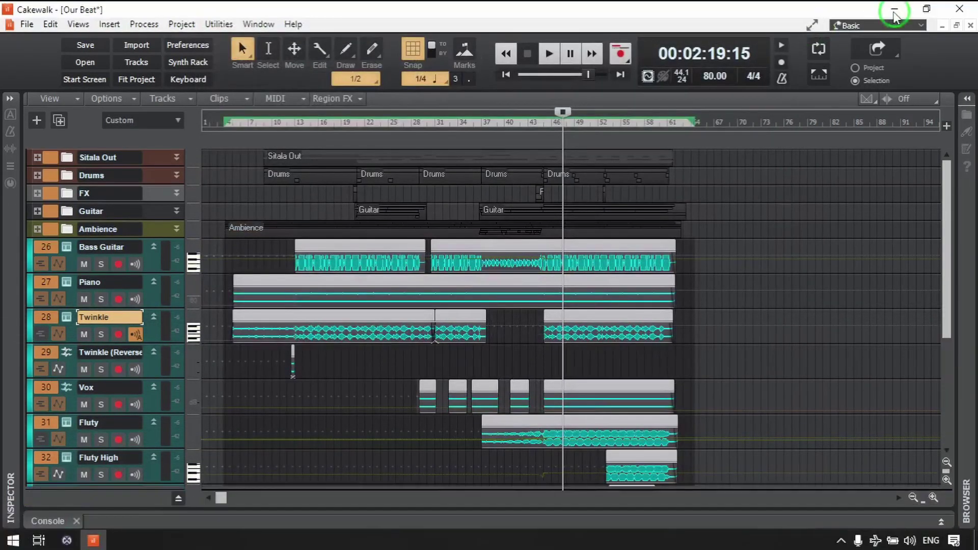
{"action": "left_click", "coordinate": [899, 8]}
{"action": "left_click", "coordinate": [26, 408]}
{"action": "double_click", "coordinate": [26, 408]}
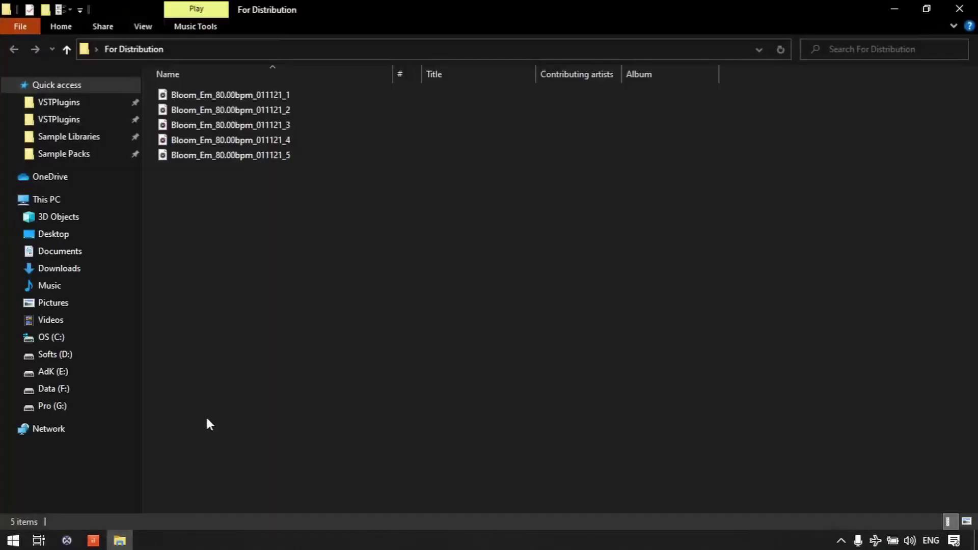
Play Bloom_Em_80.00bpm_011121_1 in Groove Music, skip ahead in the track and lower the playback volume.
{"action": "double_click", "coordinate": [289, 95]}
{"action": "left_click", "coordinate": [724, 444]}
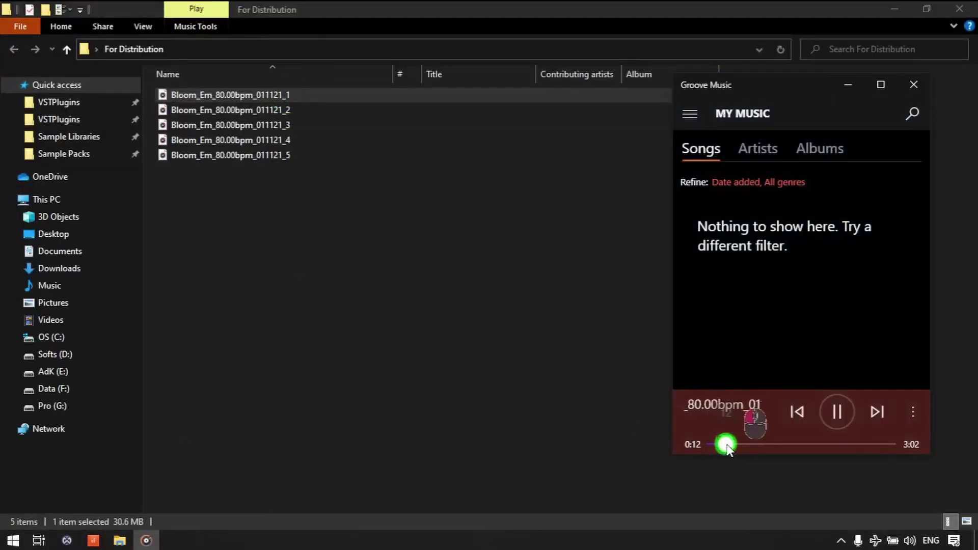
{"action": "left_click", "coordinate": [737, 445]}
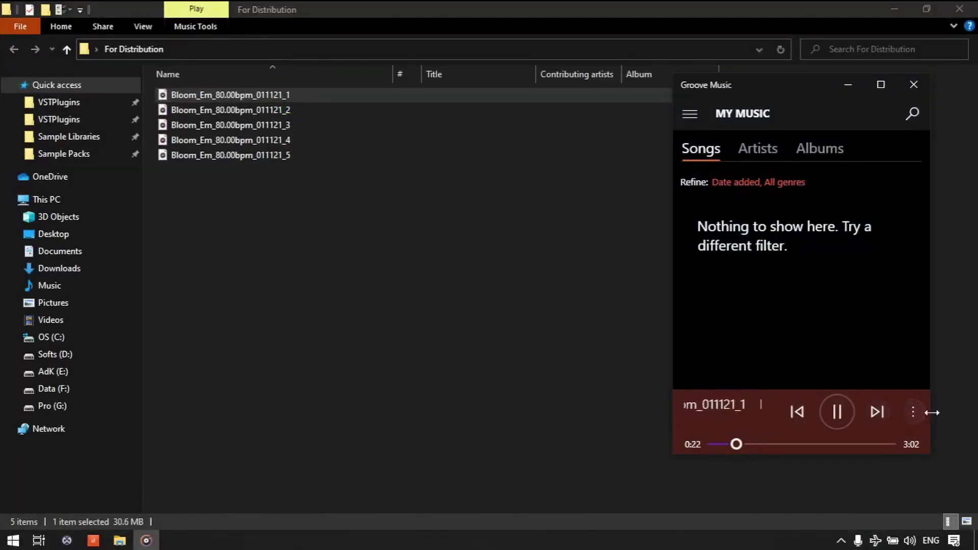
{"action": "left_click", "coordinate": [913, 413]}
{"action": "left_click_drag", "start_coordinate": [836, 386], "coordinate": [811, 387]}
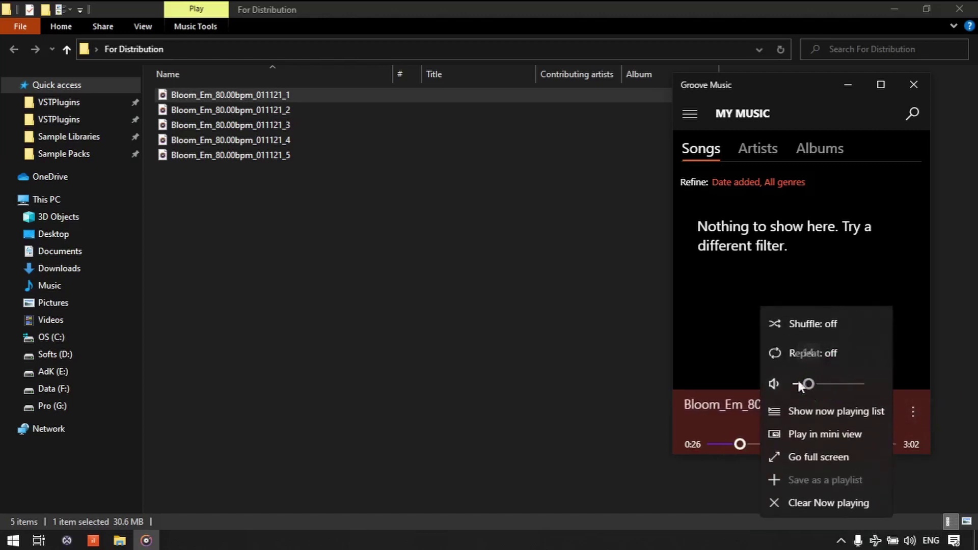
{"action": "left_click", "coordinate": [809, 386]}
{"action": "left_click", "coordinate": [724, 375]}
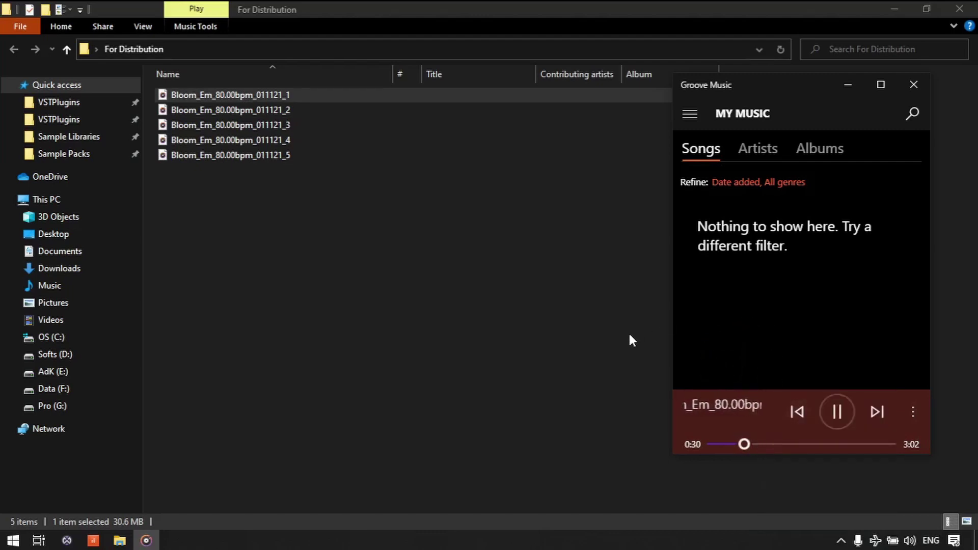